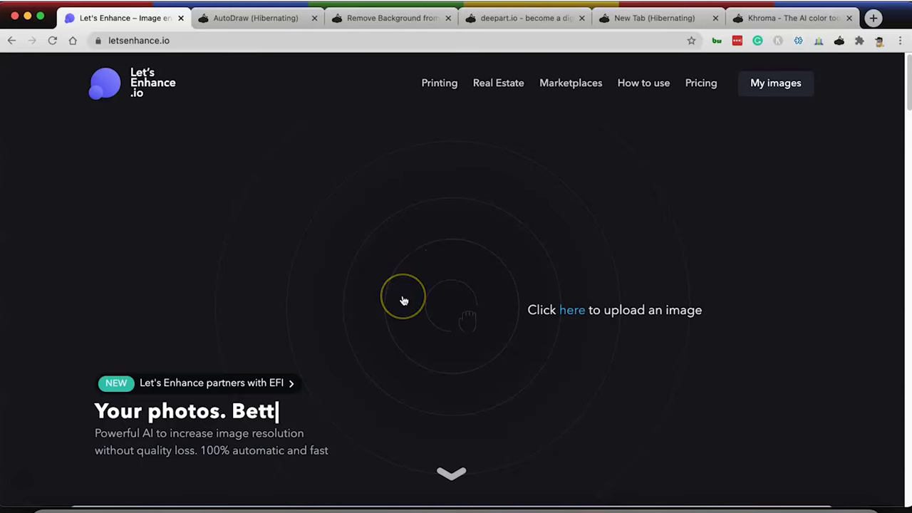
# Start a Let's Enhance upload and preview the TAGTalks panel photo and 252.jpg
pyautogui.click(574, 311)
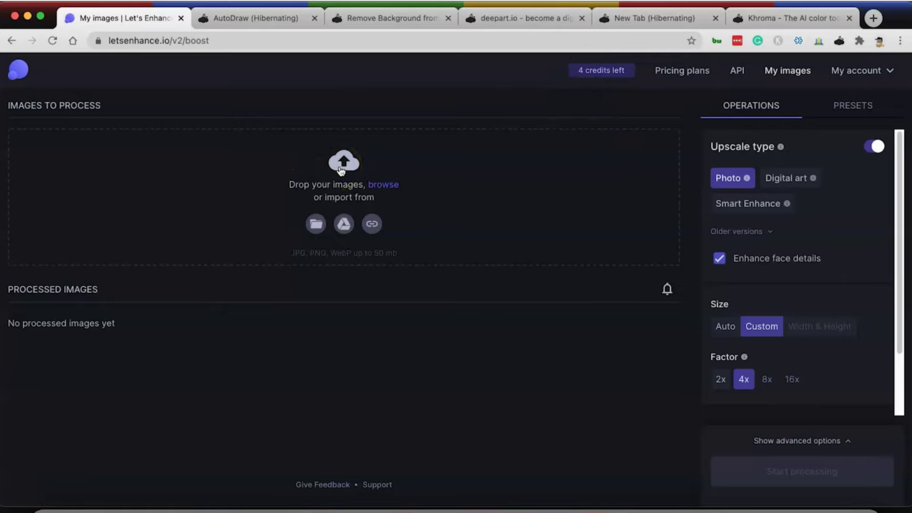
pyautogui.click(341, 170)
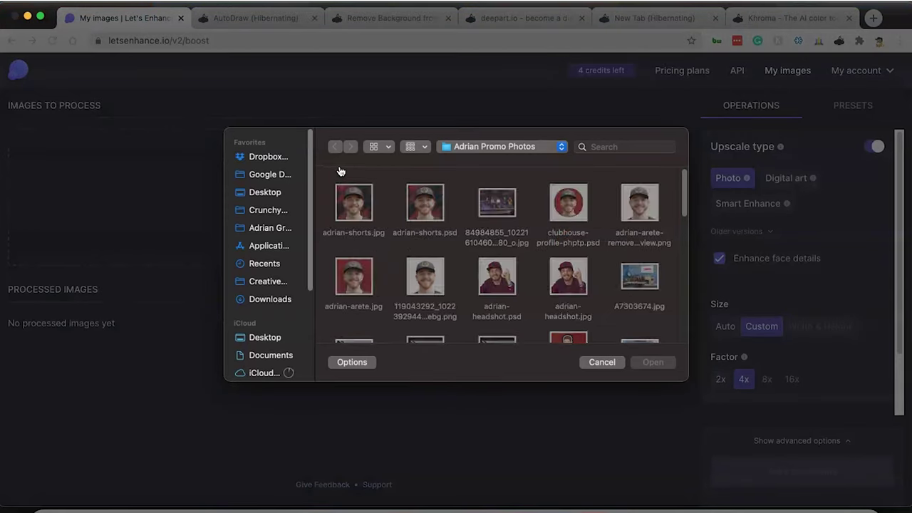
pyautogui.click(497, 213)
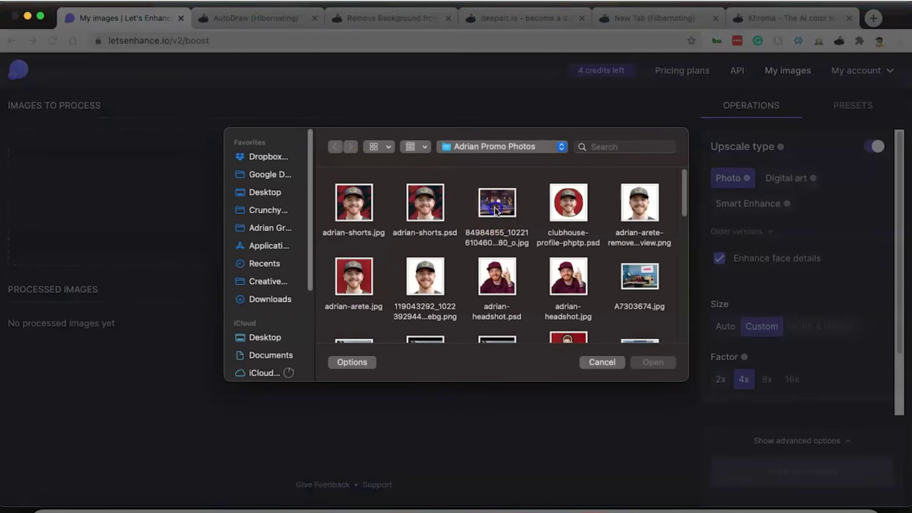
pyautogui.press('space')
pyautogui.press('space')
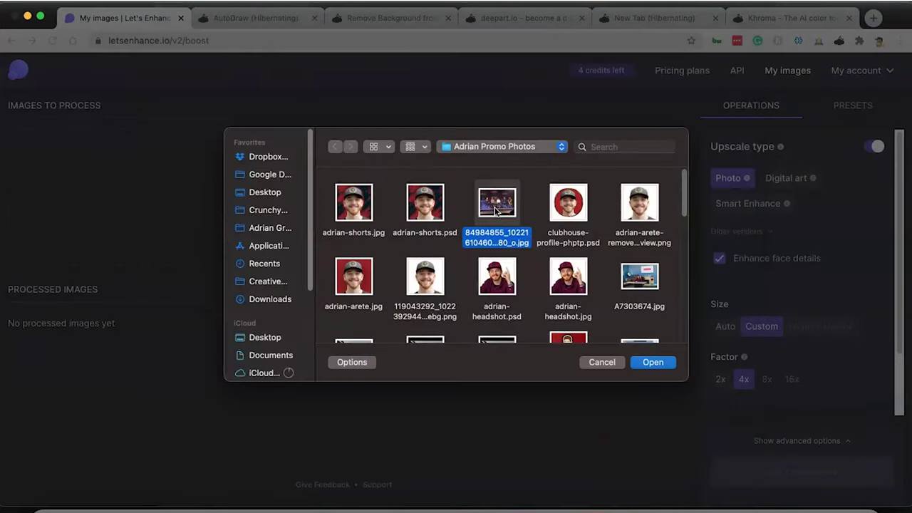
pyautogui.scroll(-6, 497, 212)
pyautogui.scroll(-8, 497, 212)
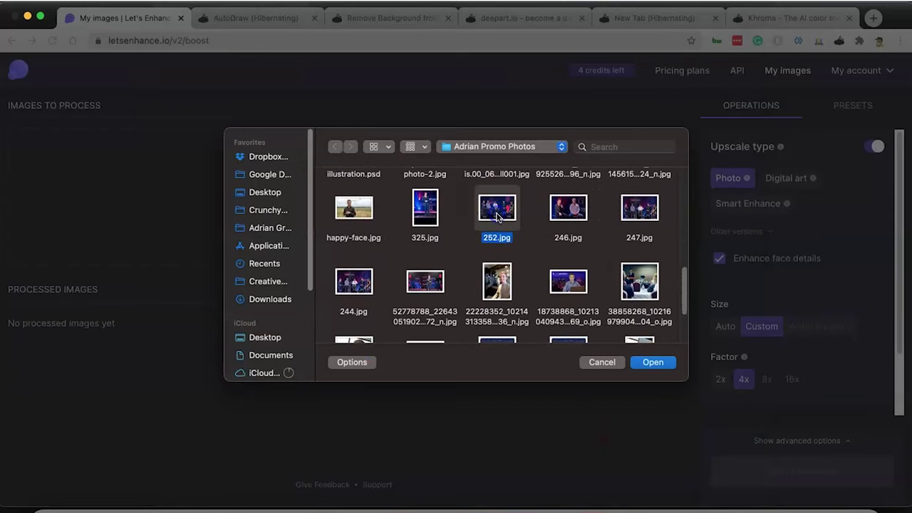
pyautogui.press('space')
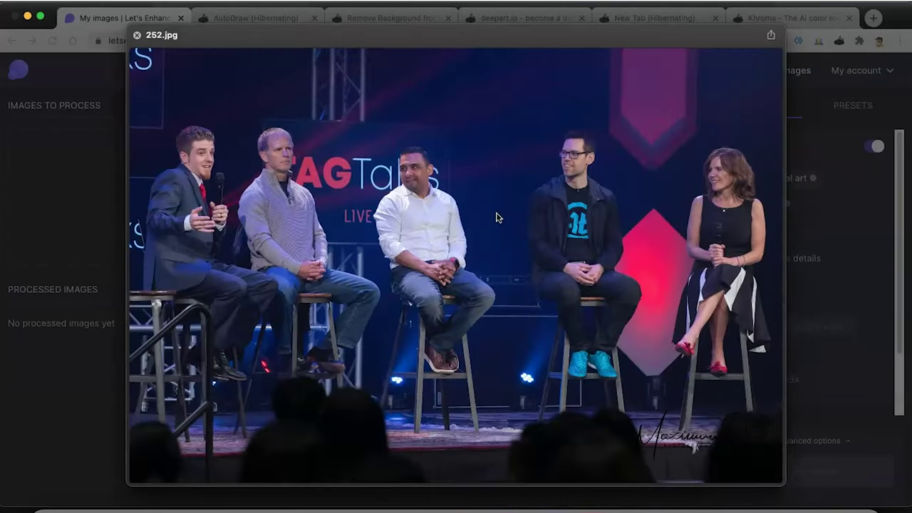
pyautogui.press('space')
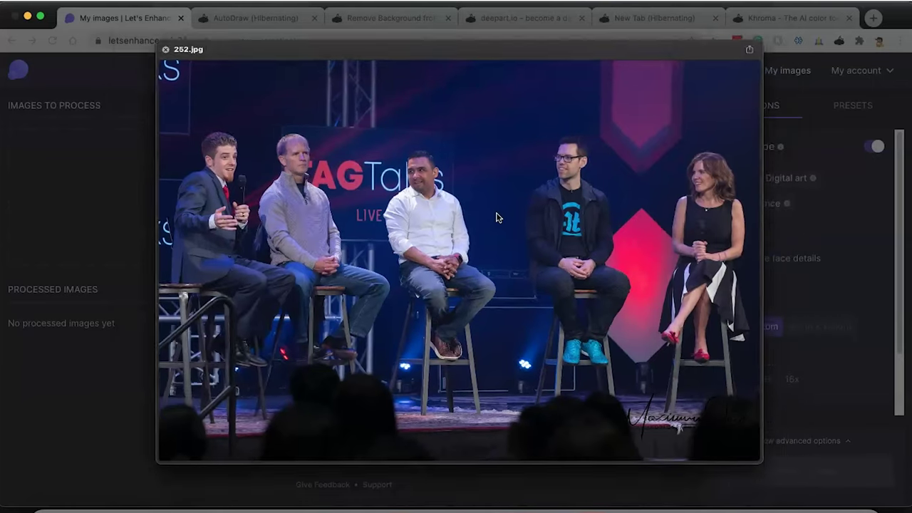
pyautogui.scroll(-2, 496, 216)
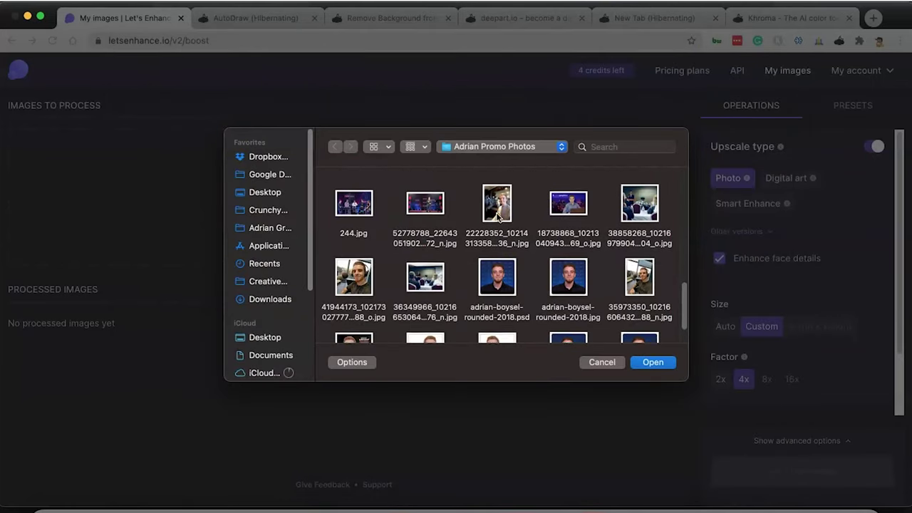
# Compare another stage photo, then add the TAGTalks panel photo to the processing queue
pyautogui.click(420, 203)
pyautogui.press('space')
pyautogui.press('space')
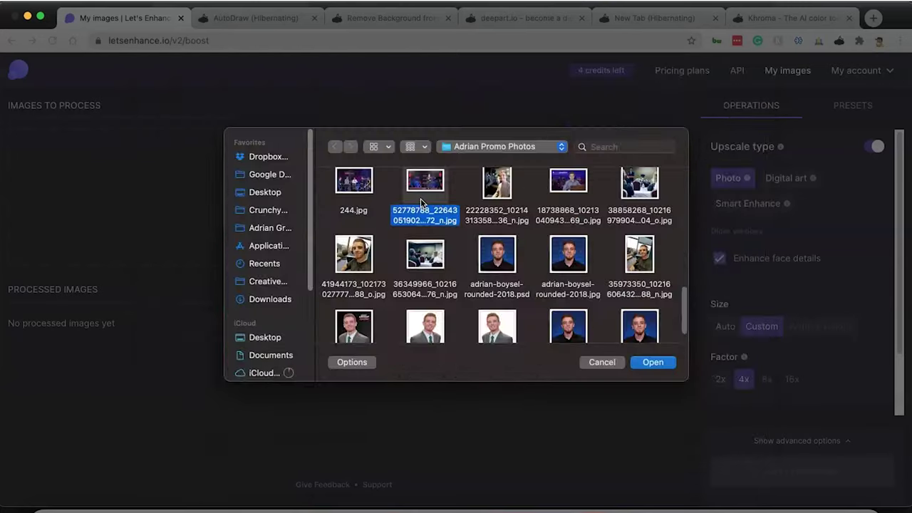
pyautogui.scroll(-2, 420, 204)
pyautogui.scroll(3, 421, 204)
pyautogui.scroll(3, 421, 204)
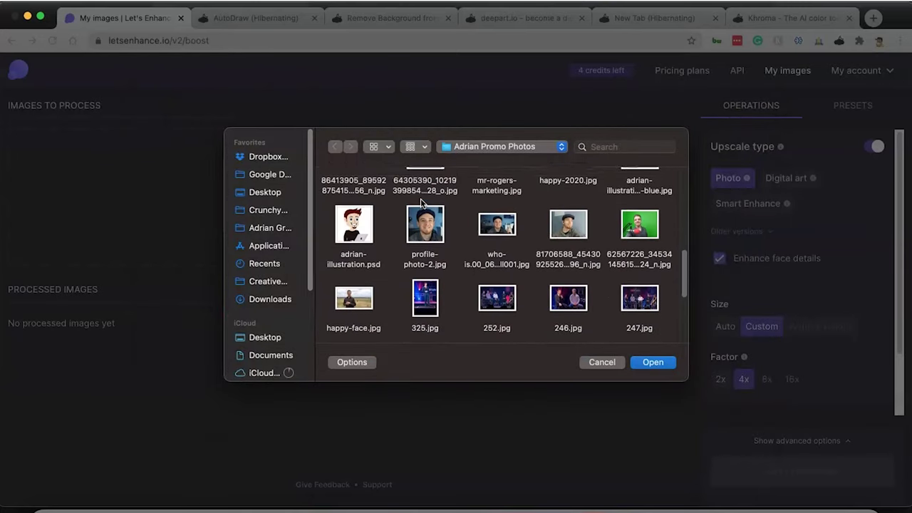
pyautogui.scroll(10, 427, 232)
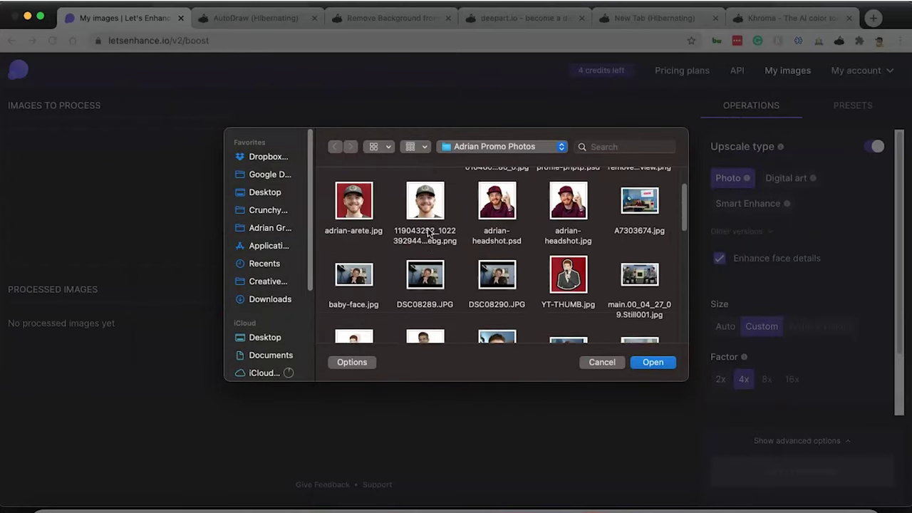
pyautogui.click(496, 216)
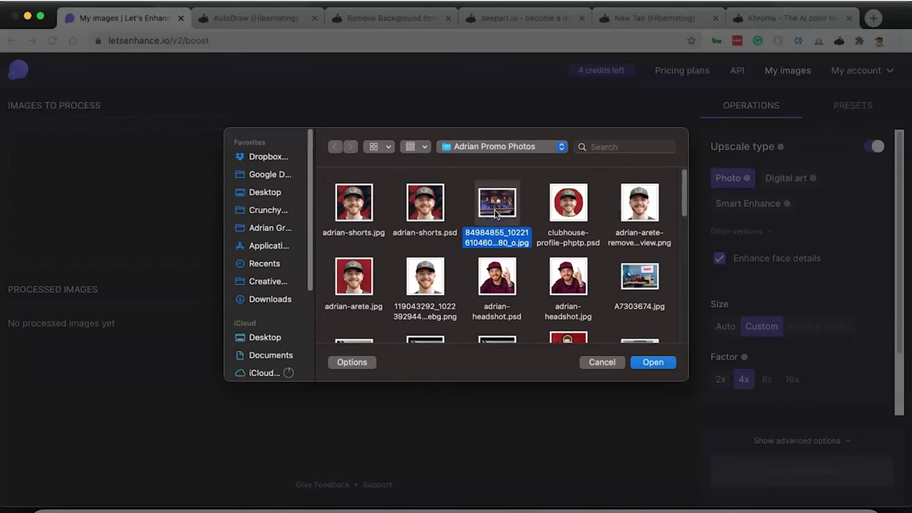
pyautogui.doubleClick(495, 212)
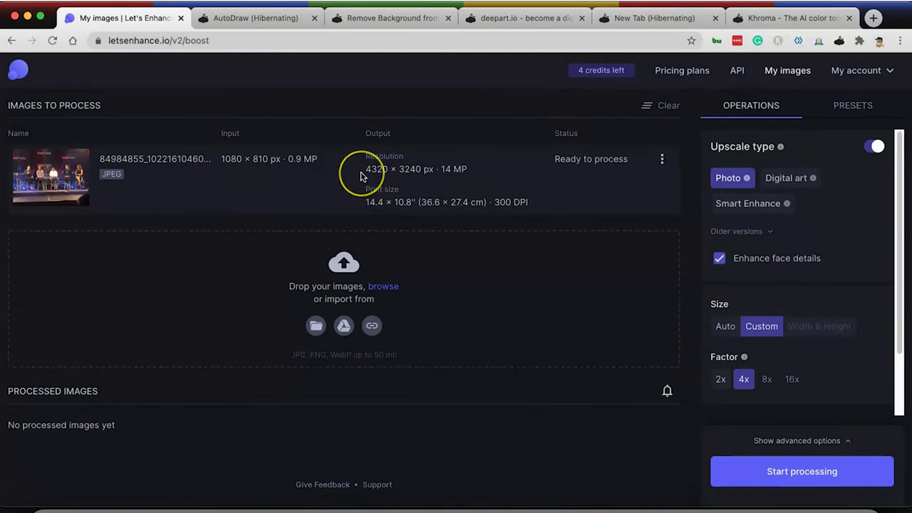
pyautogui.doubleClick(228, 159)
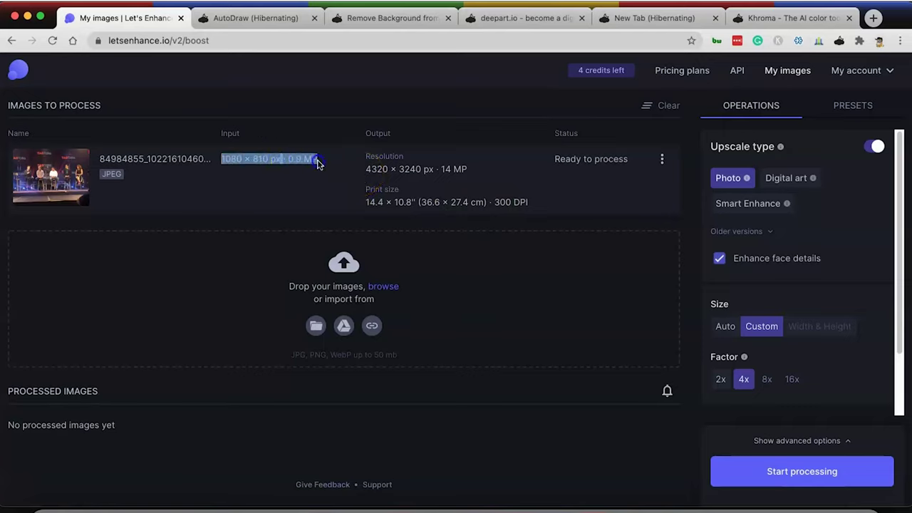
pyautogui.click(365, 165)
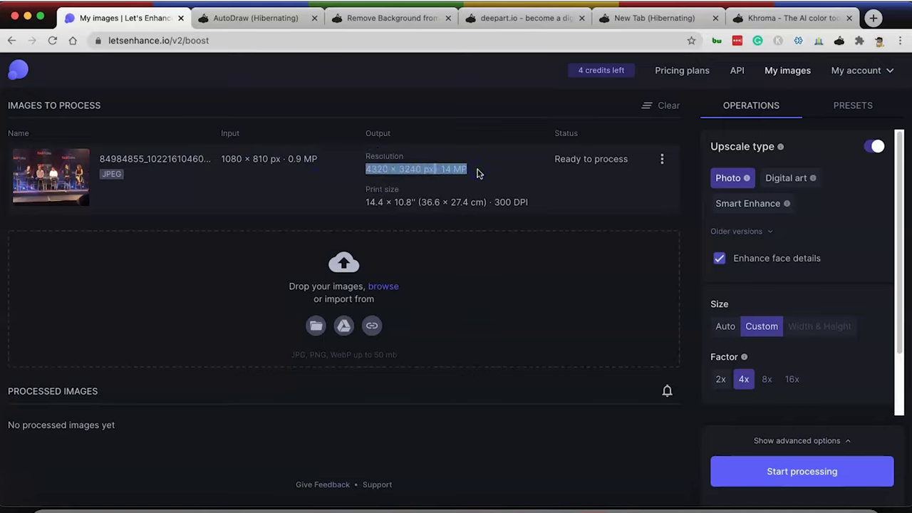
pyautogui.moveTo(365, 165); pyautogui.dragTo(377, 167)
pyautogui.click(418, 168)
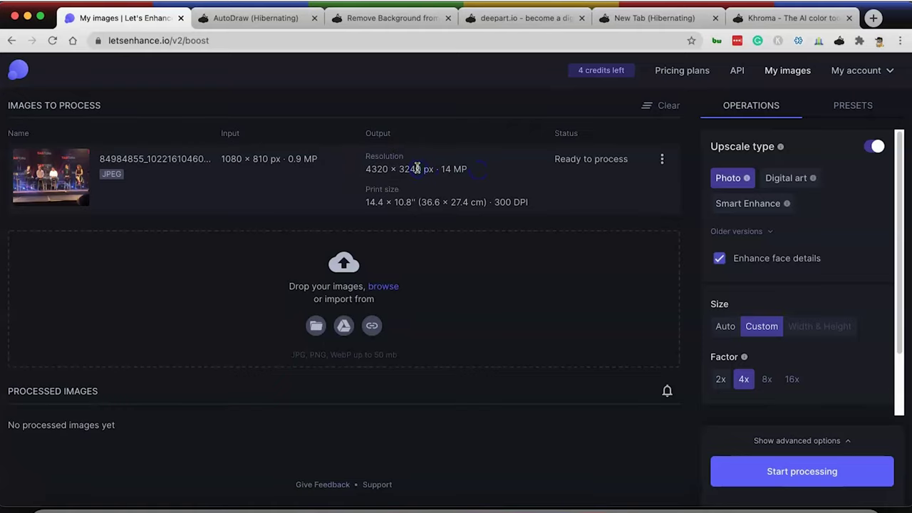
pyautogui.moveTo(369, 184); pyautogui.dragTo(365, 200)
pyautogui.click(721, 182)
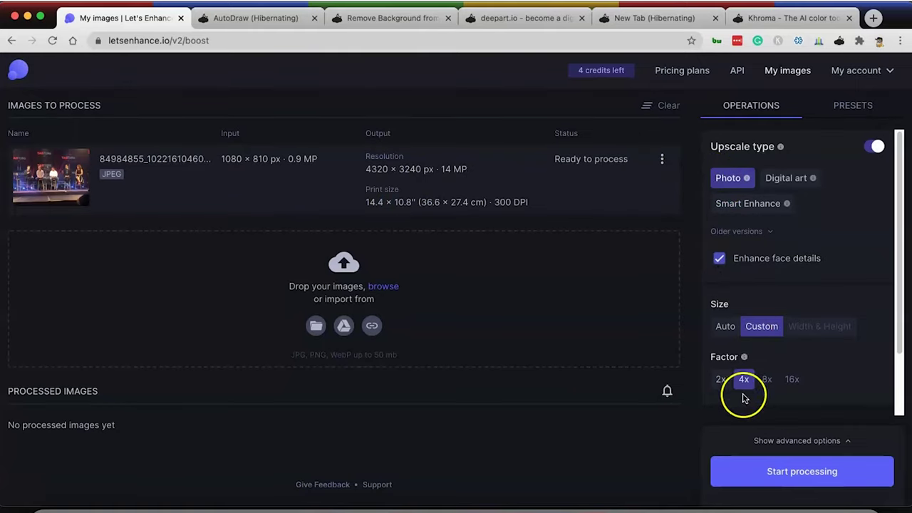
pyautogui.scroll(-2, 745, 387)
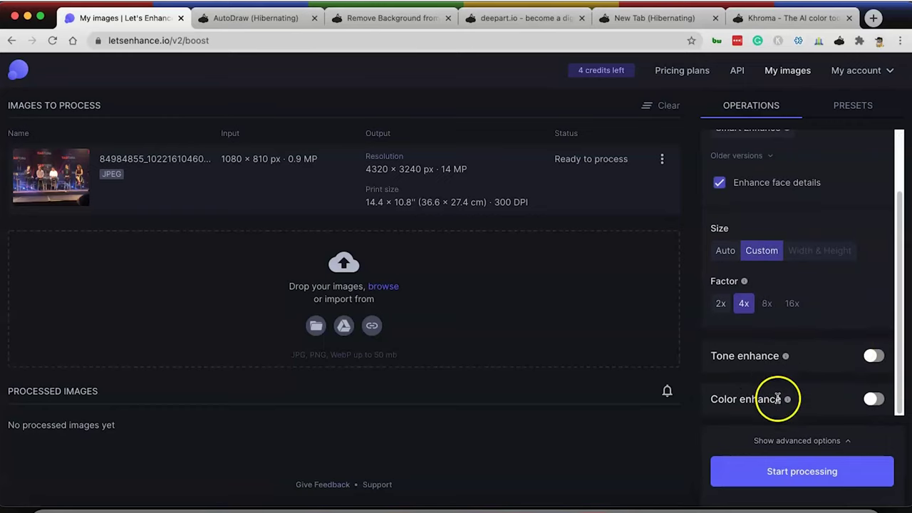
pyautogui.click(774, 476)
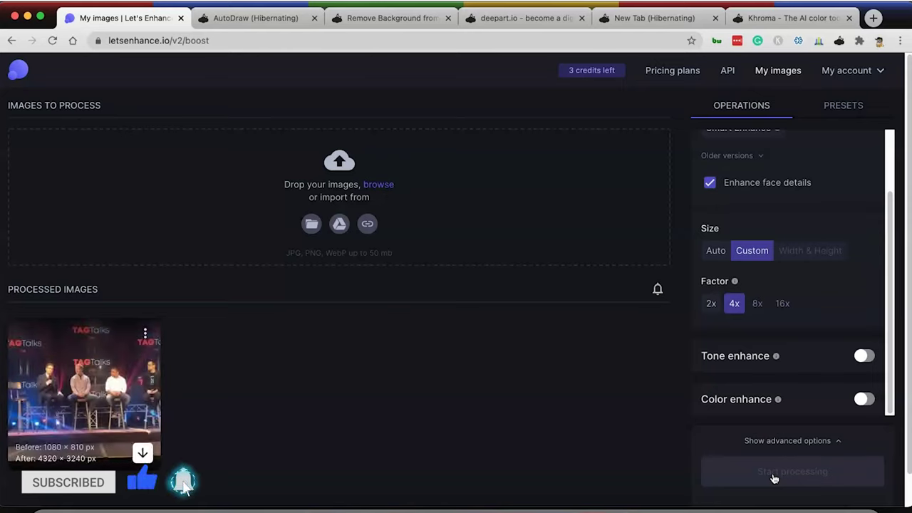
# Download the enhanced 4320 × 3240 jpg and reveal it in Finder
pyautogui.click(144, 452)
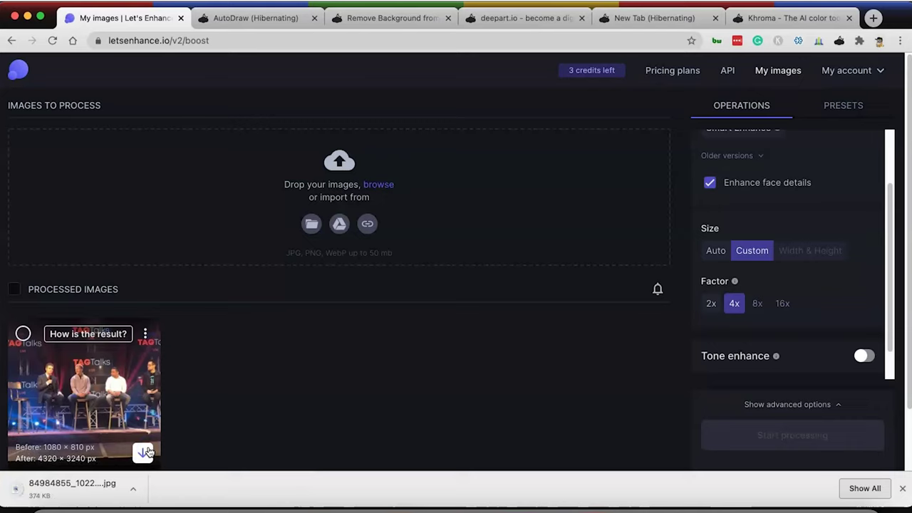
pyautogui.click(95, 490)
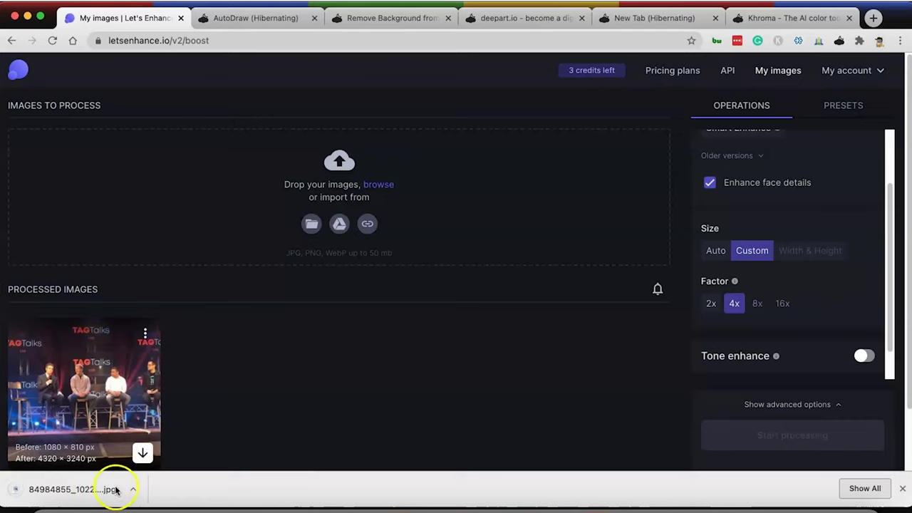
pyautogui.click(132, 490)
pyautogui.click(179, 473)
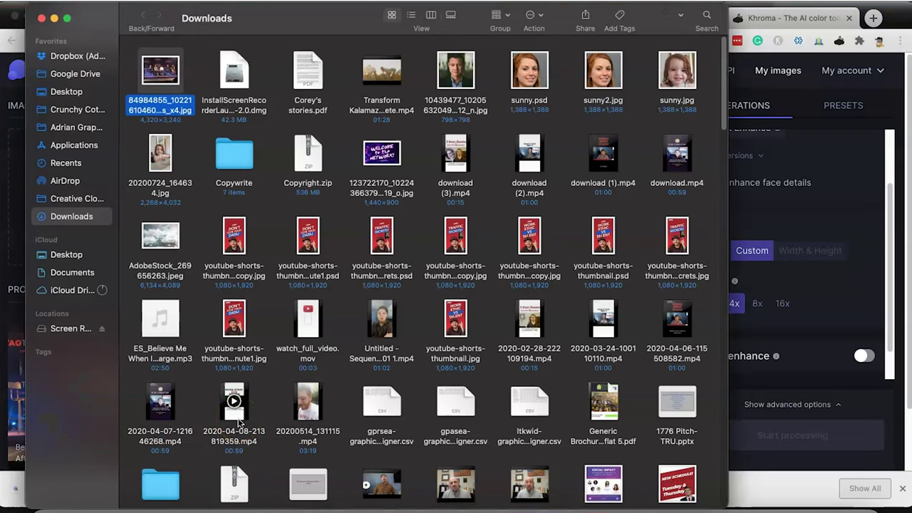
# Move the upscaled x4 jpg from Downloads into Dropbox's Adrian Promo Photos folder
pyautogui.press('super+n')
pyautogui.click(113, 56)
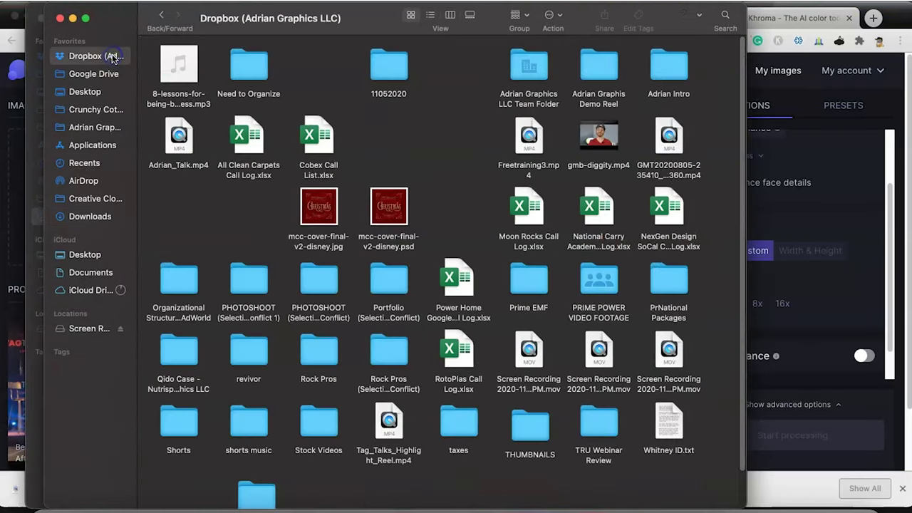
pyautogui.scroll(-2, 489, 214)
pyautogui.scroll(2, 550, 146)
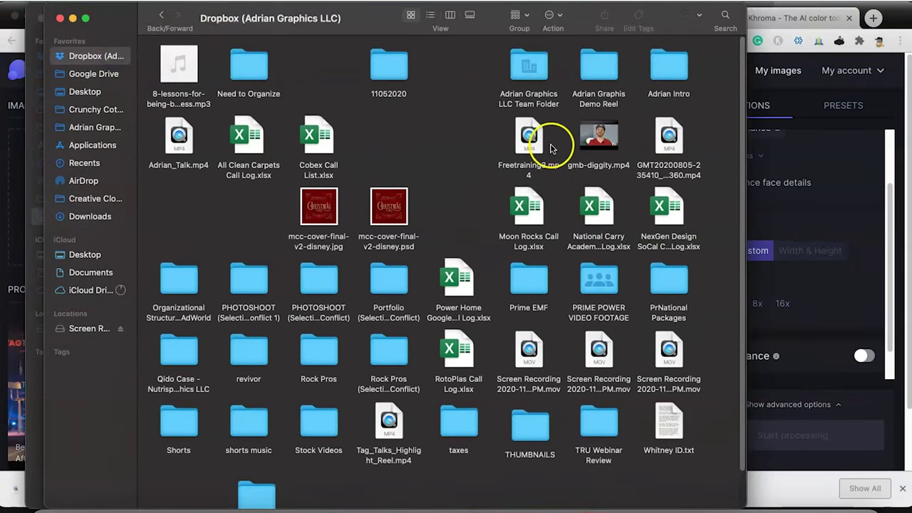
pyautogui.scroll(-3, 393, 78)
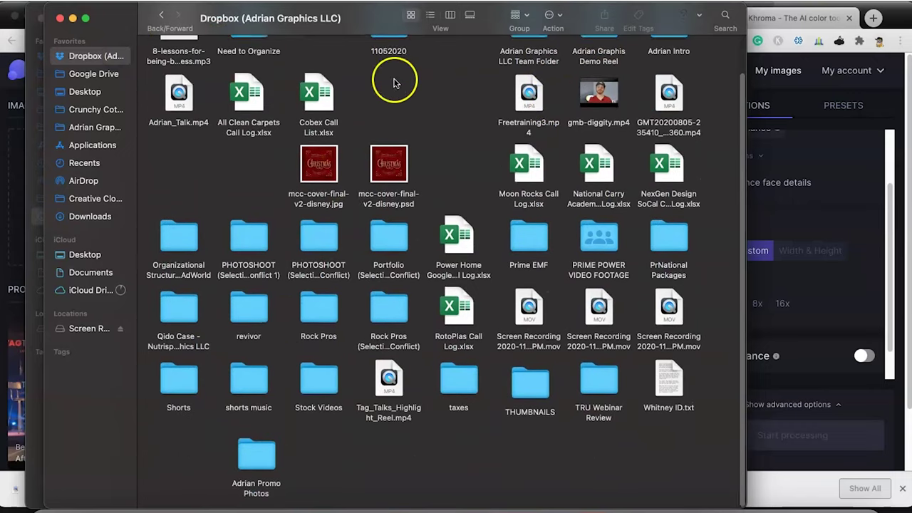
pyautogui.doubleClick(256, 449)
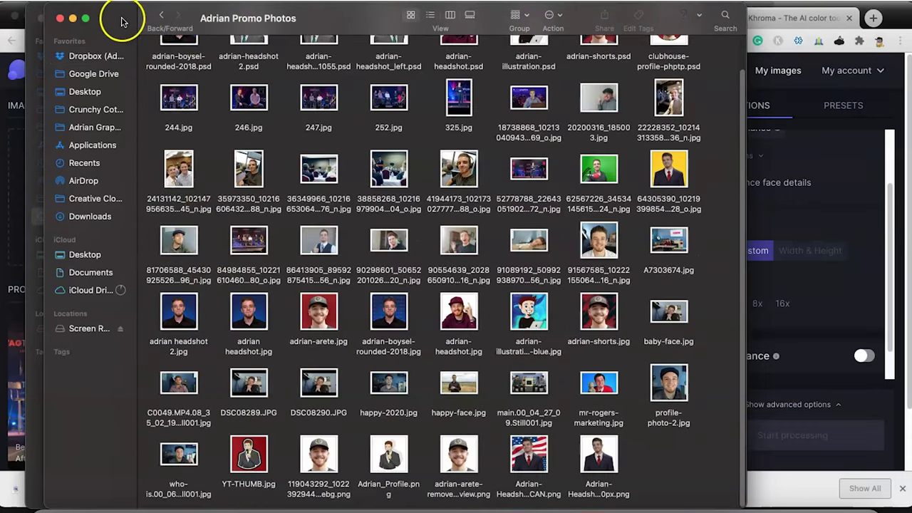
pyautogui.moveTo(122, 21); pyautogui.dragTo(480, 105)
pyautogui.moveTo(159, 71); pyautogui.dragTo(555, 180)
pyautogui.scroll(2, 555, 213)
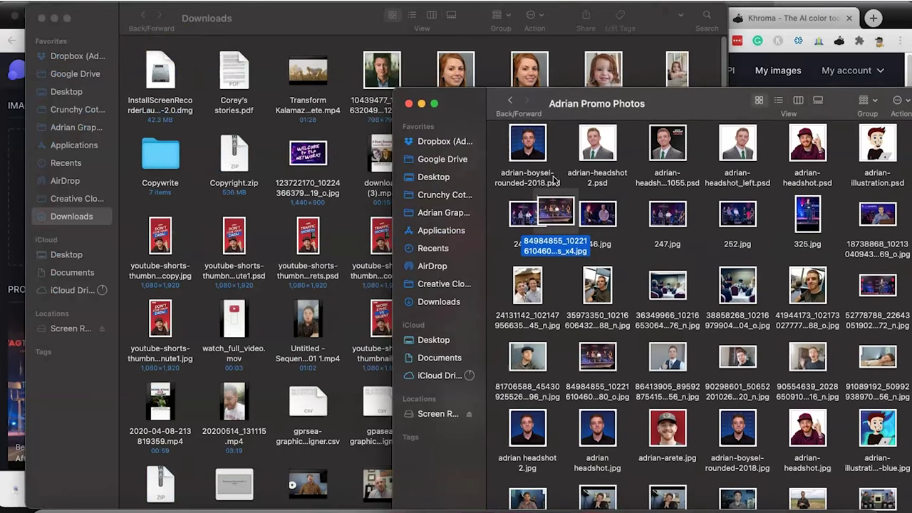
pyautogui.click(361, 507)
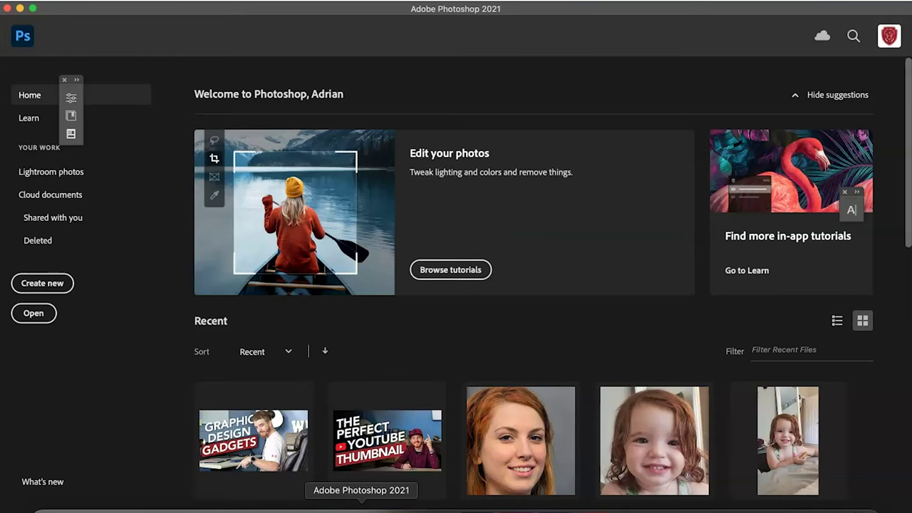
# Open the 4x-enhanced and original stage photos from the promo photos folder in Photoshop
pyautogui.press('super+o')
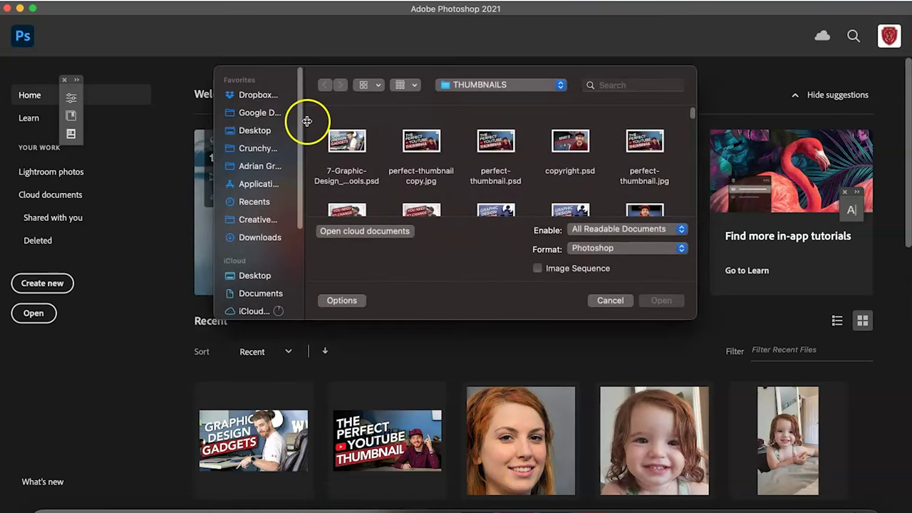
pyautogui.click(491, 84)
pyautogui.click(474, 192)
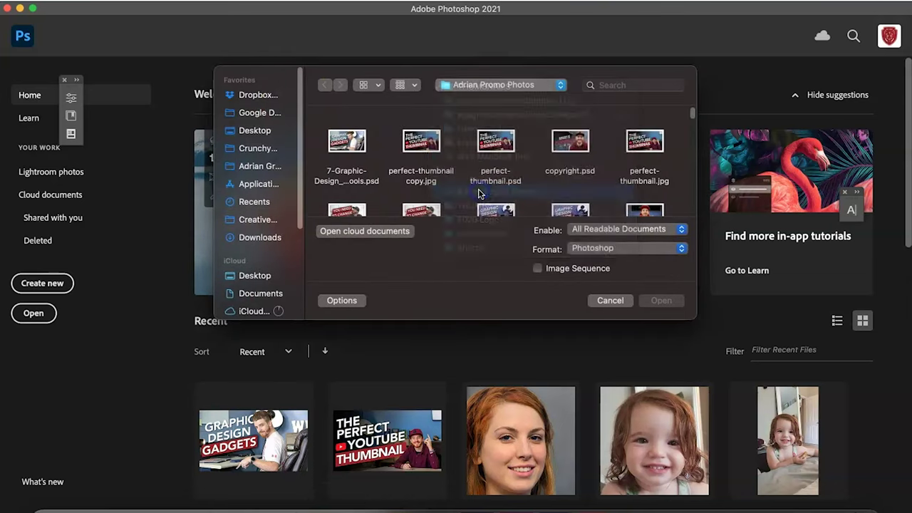
pyautogui.click(338, 145)
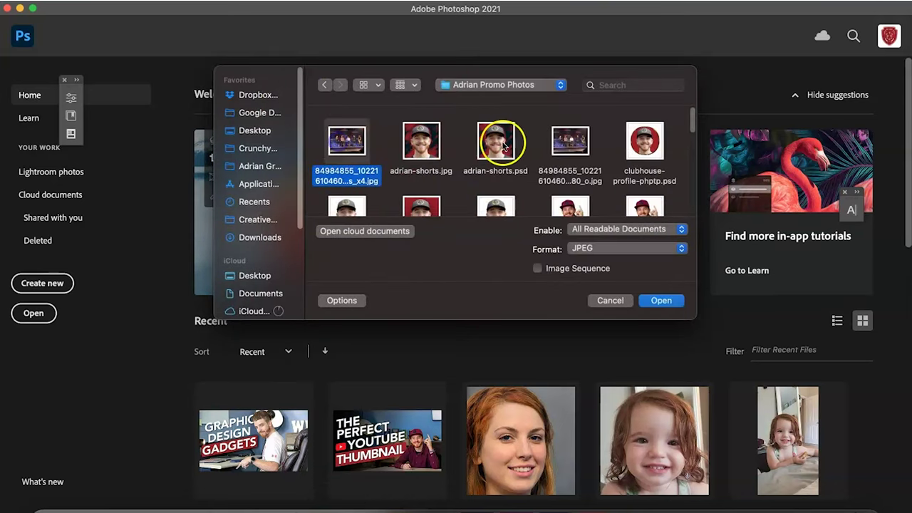
pyautogui.keyDown('super'); pyautogui.click(576, 146); pyautogui.keyUp('super')
pyautogui.press('Return')
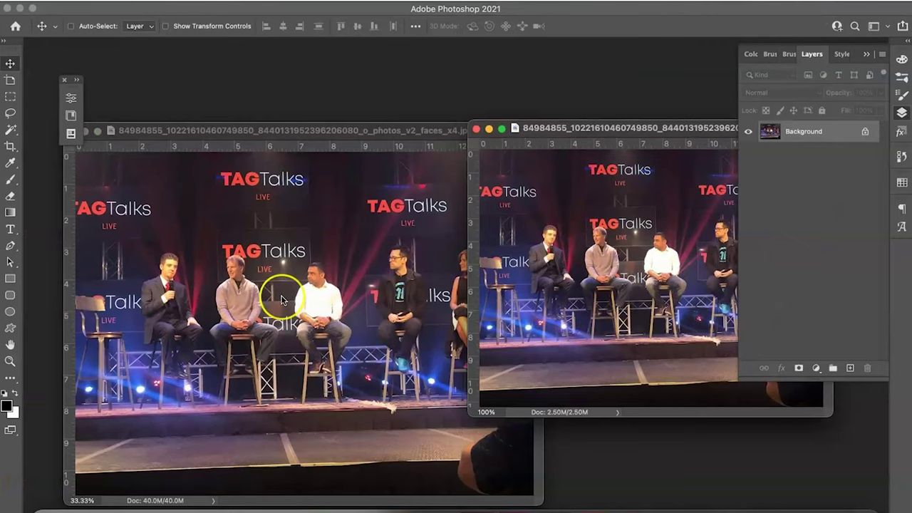
# Zoom the enhanced photo to 100%, arrange both windows, and return to the browser
pyautogui.moveTo(243, 131); pyautogui.dragTo(235, 70)
pyautogui.press('super+equal')
pyautogui.press('super+equal')
pyautogui.press('super+equal')
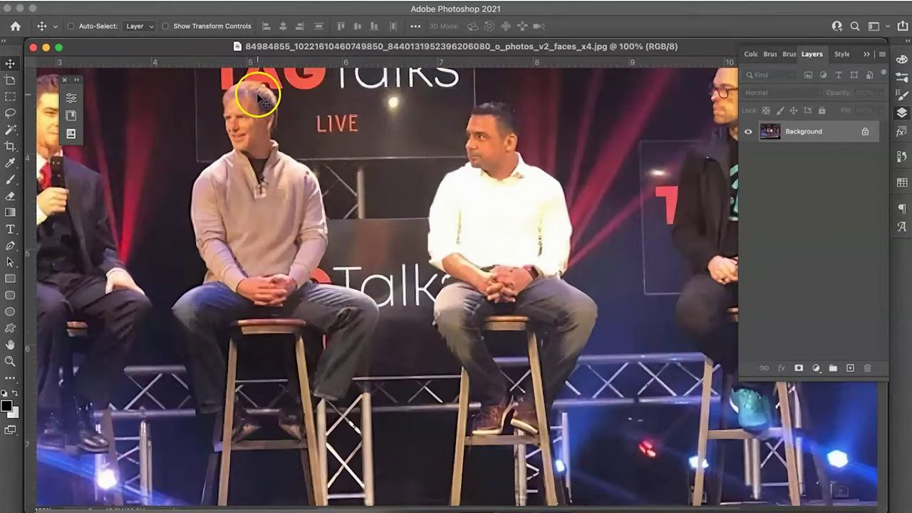
pyautogui.hscroll(-10, 254, 95)
pyautogui.scroll(4, 255, 96)
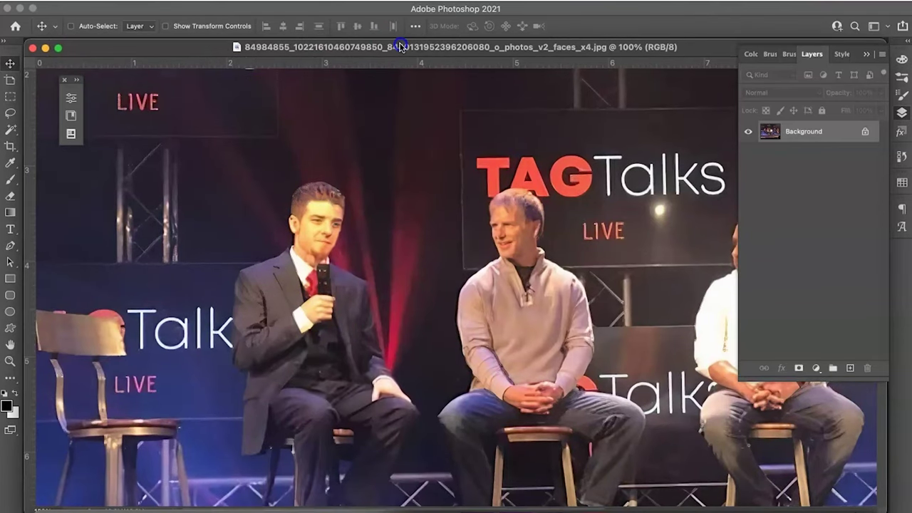
pyautogui.moveTo(400, 47); pyautogui.dragTo(656, 310)
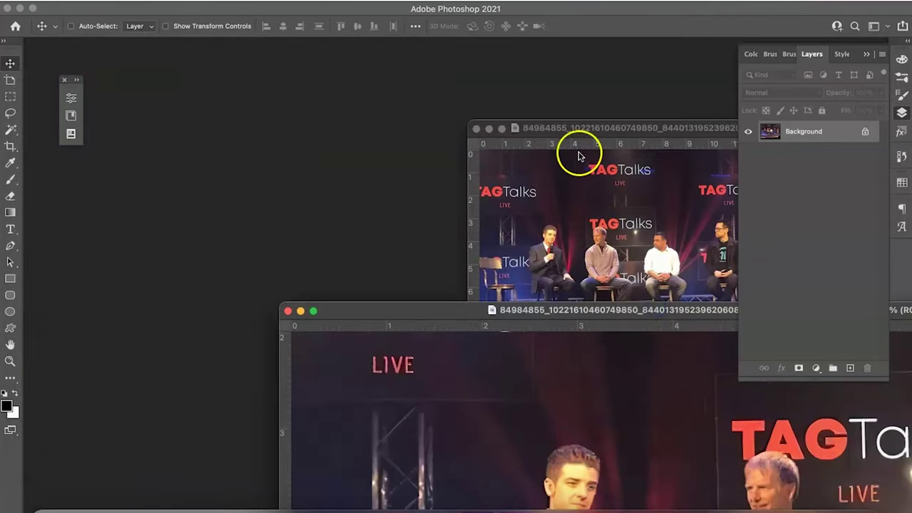
pyautogui.moveTo(573, 136); pyautogui.dragTo(519, 104)
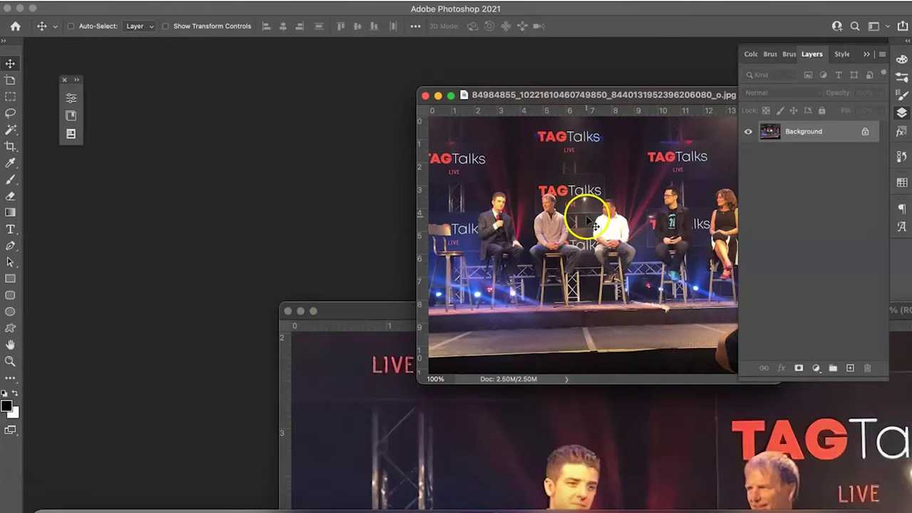
pyautogui.moveTo(395, 313); pyautogui.dragTo(216, 144)
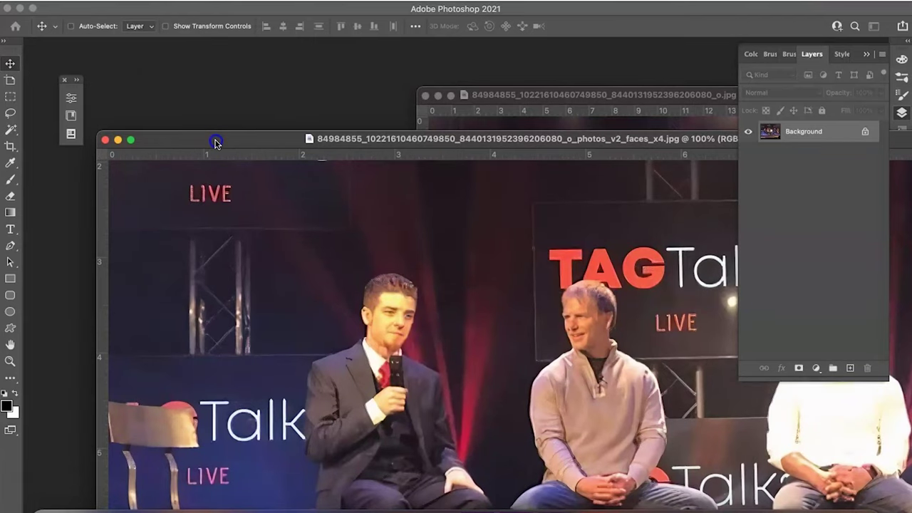
pyautogui.moveTo(216, 144); pyautogui.dragTo(329, 247)
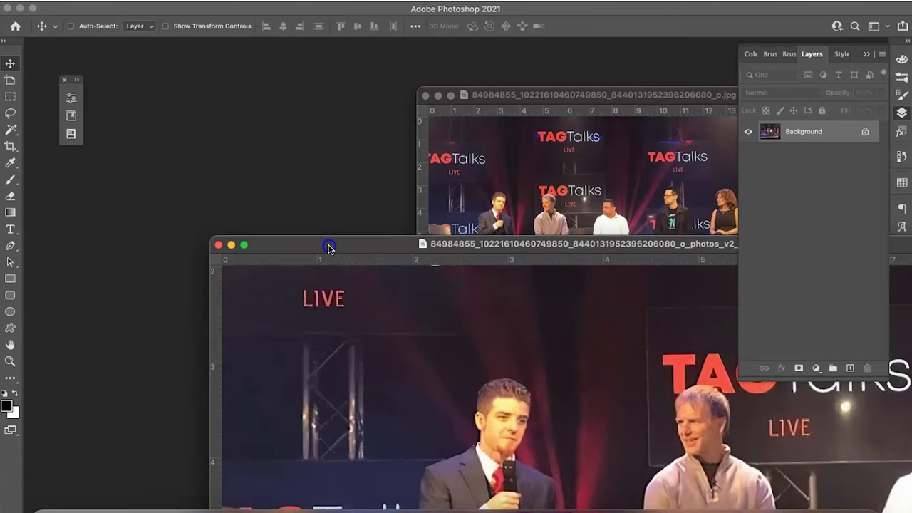
pyautogui.moveTo(329, 247); pyautogui.dragTo(281, 80)
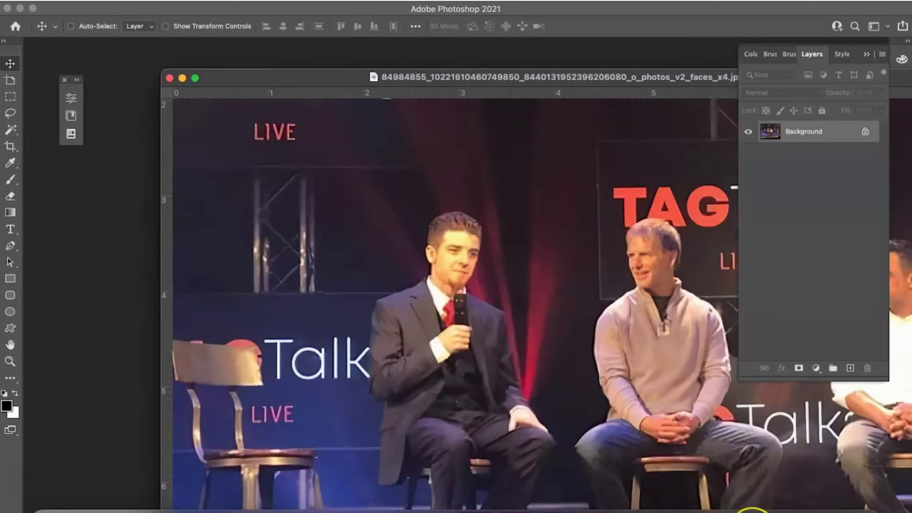
pyautogui.hotkey('ctrl', 'Up')
pyautogui.click(418, 427)
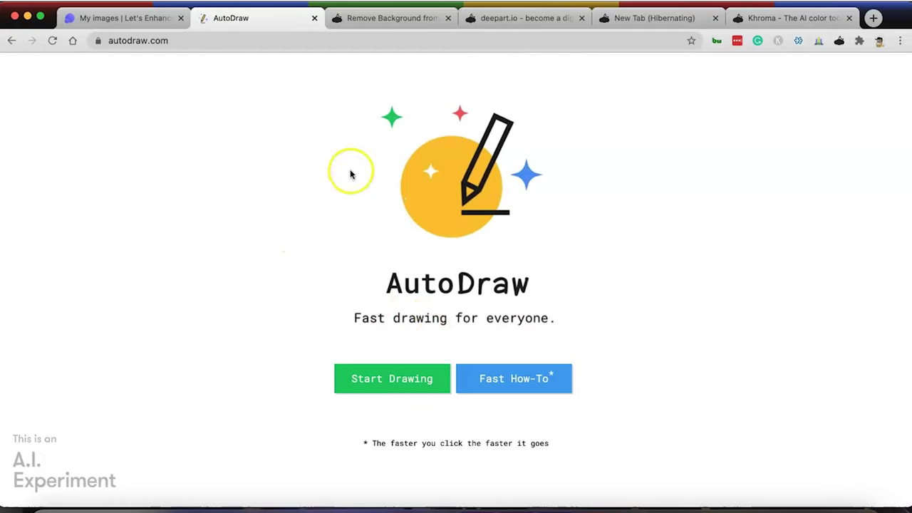
# Open the AutoDraw canvas and sketch a rough duck head with a pointed beak
pyautogui.click(110, 44)
pyautogui.click(192, 46)
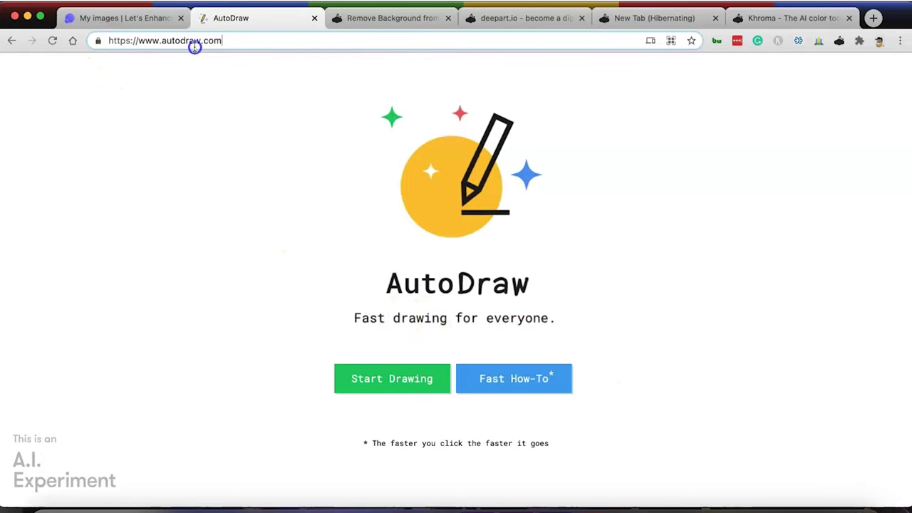
pyautogui.click(287, 169)
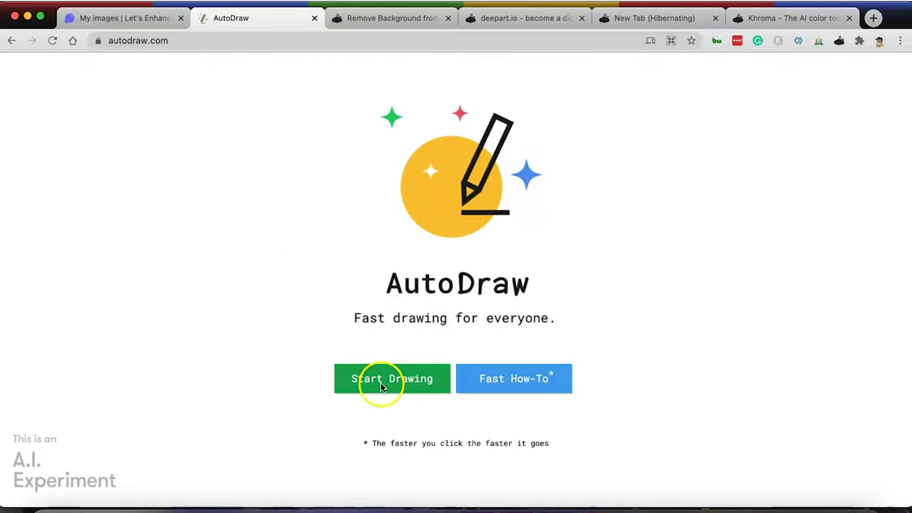
pyautogui.click(381, 386)
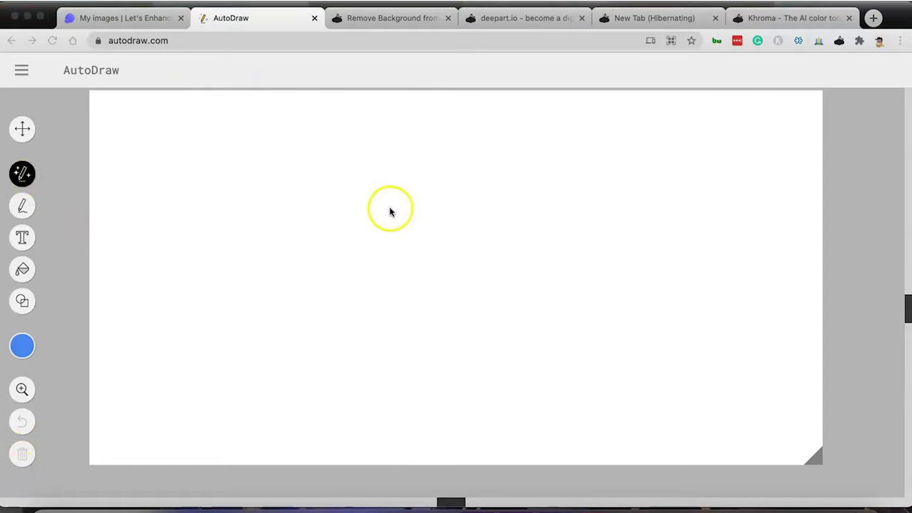
pyautogui.click(413, 206)
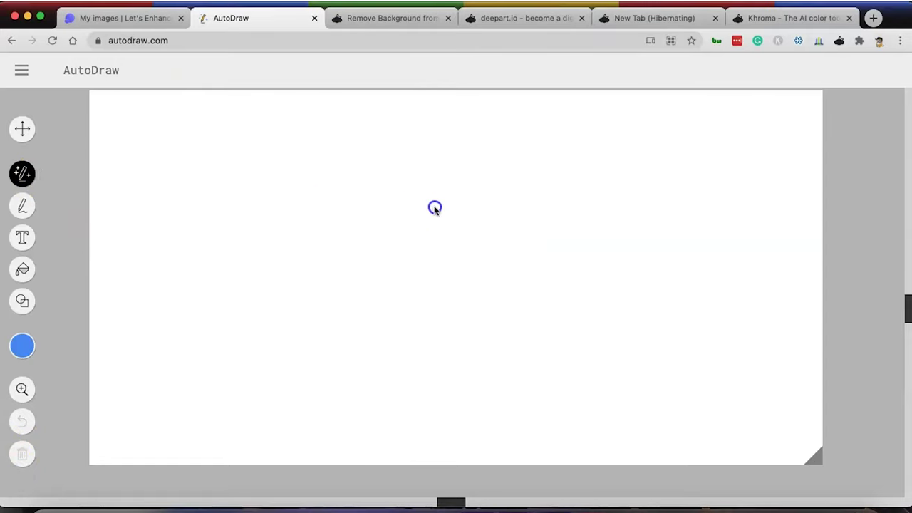
pyautogui.moveTo(391, 202); pyautogui.dragTo(413, 206)
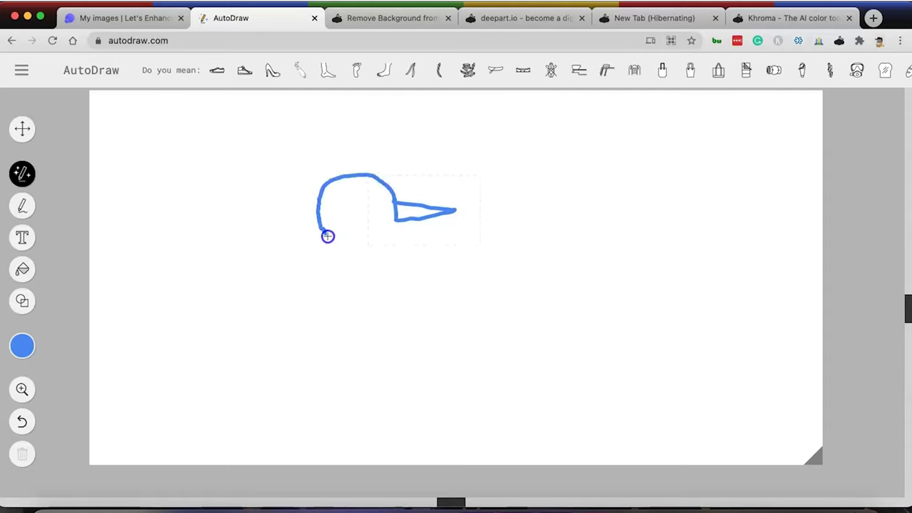
pyautogui.moveTo(338, 263); pyautogui.dragTo(398, 218)
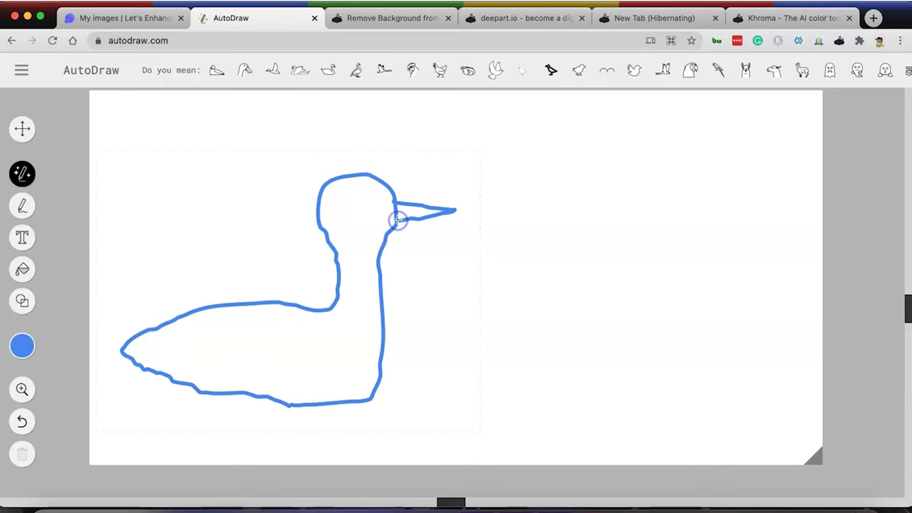
# Replace the sketch with AutoDraw's standing goose suggestion and recolour it red
pyautogui.click(218, 72)
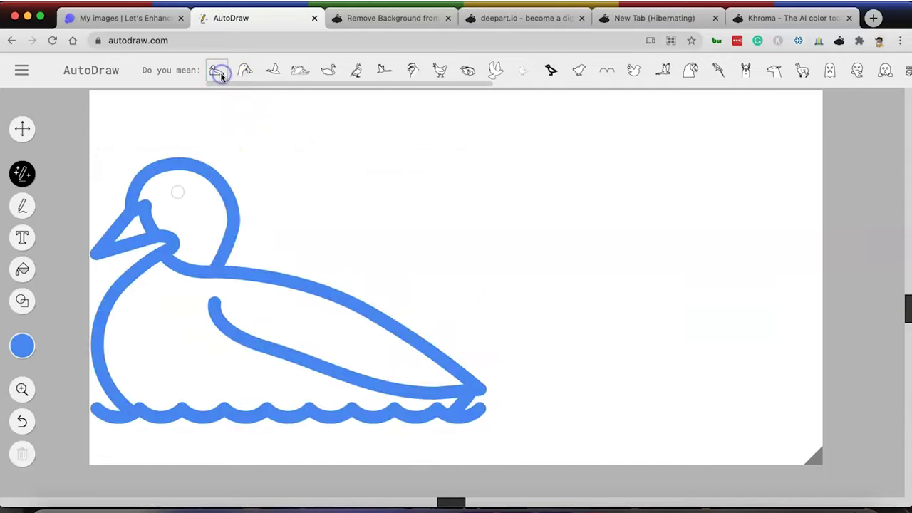
pyautogui.click(241, 72)
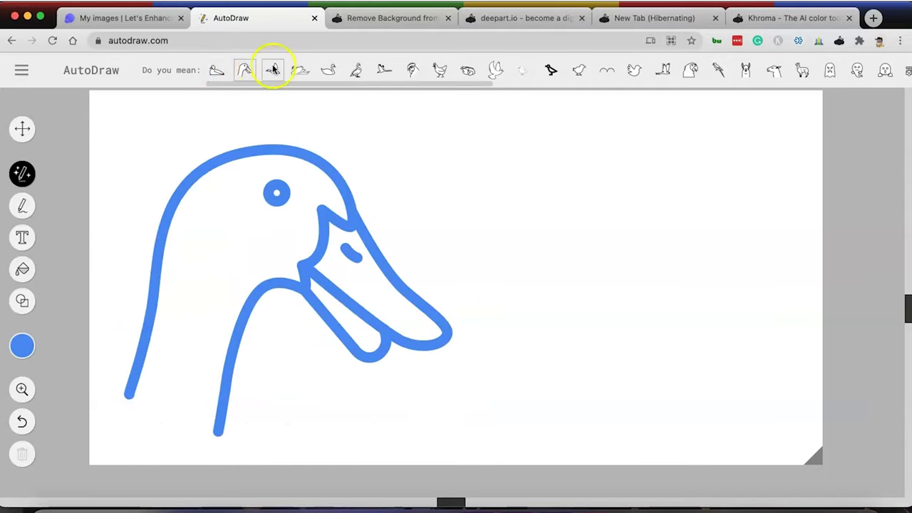
pyautogui.click(273, 69)
pyautogui.click(300, 70)
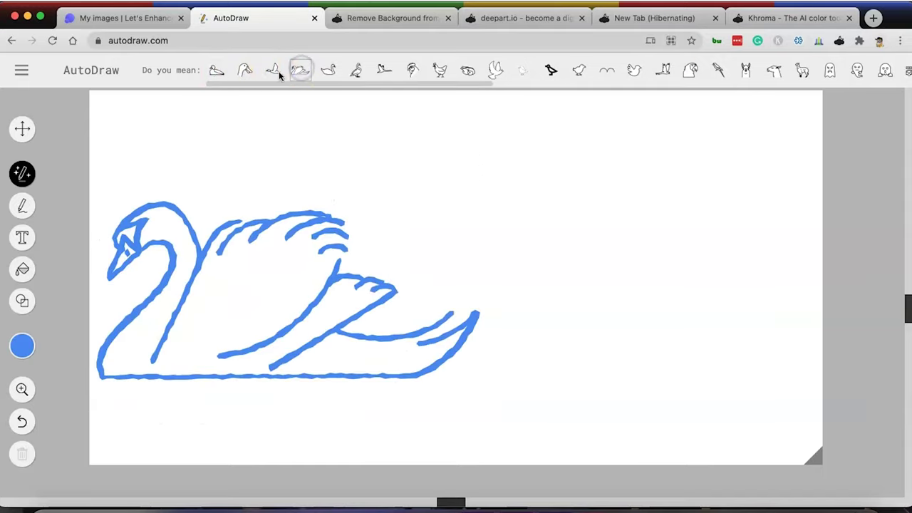
pyautogui.click(275, 70)
pyautogui.click(332, 71)
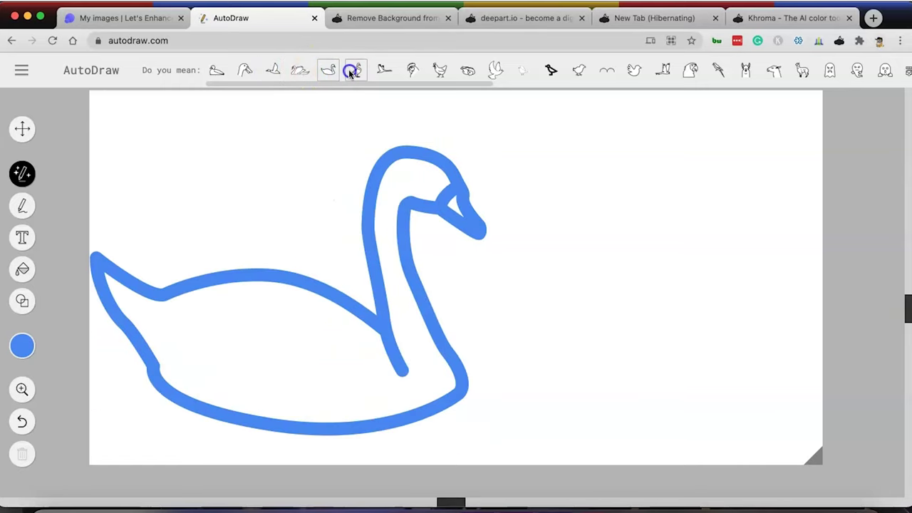
pyautogui.click(352, 71)
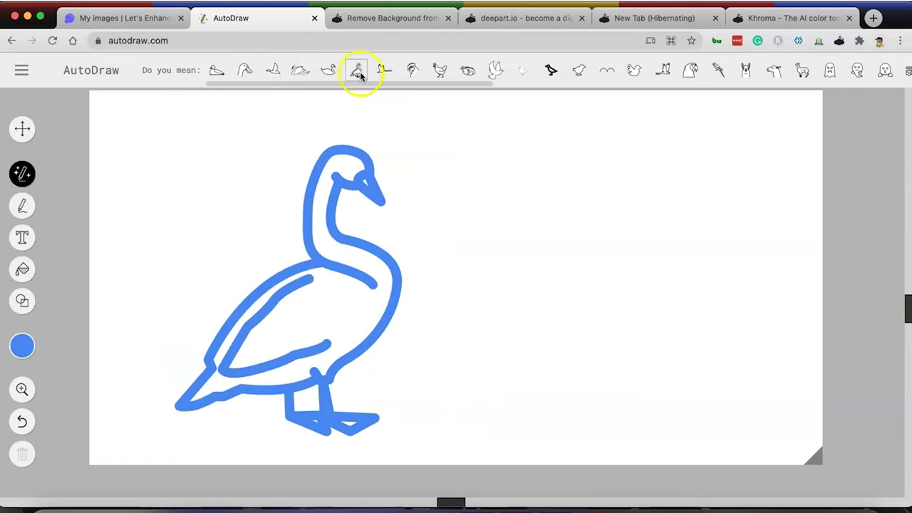
pyautogui.click(29, 347)
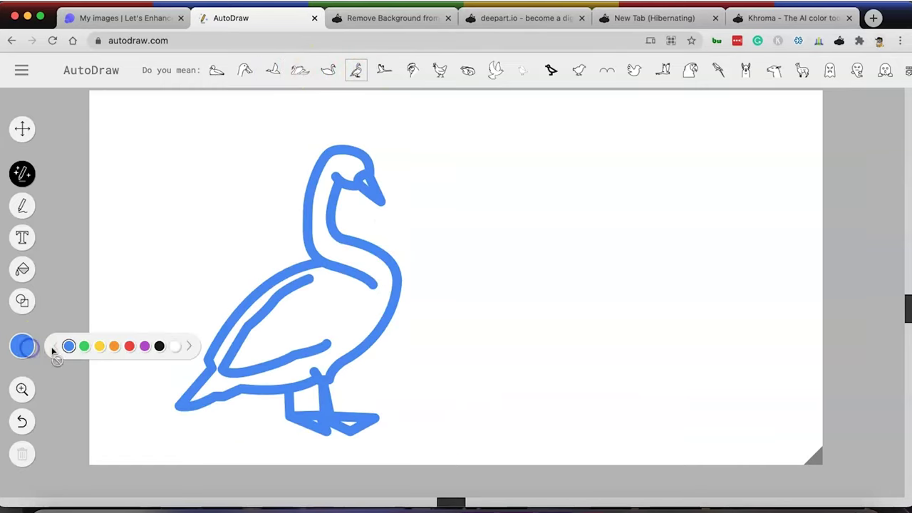
pyautogui.click(129, 345)
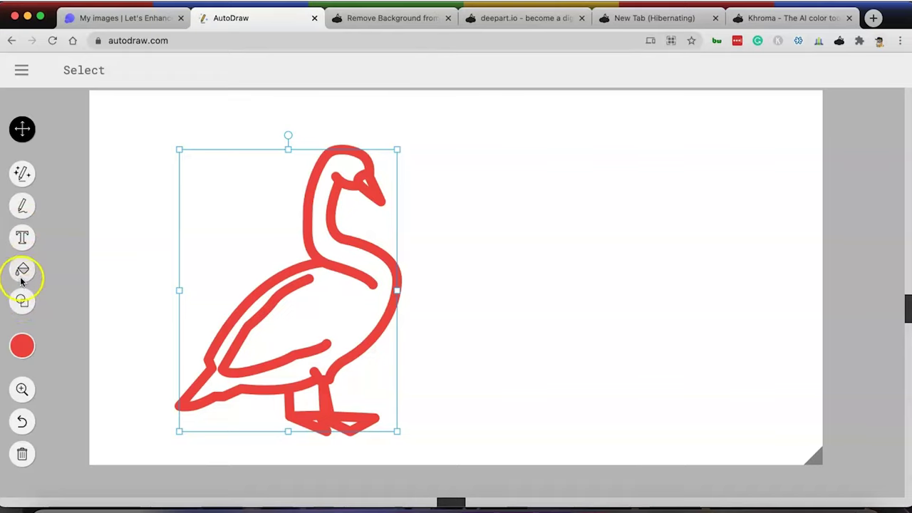
# Sketch a car right of the goose and swap it for AutoDraw's clean car drawing
pyautogui.click(22, 173)
pyautogui.moveTo(523, 308); pyautogui.dragTo(535, 292)
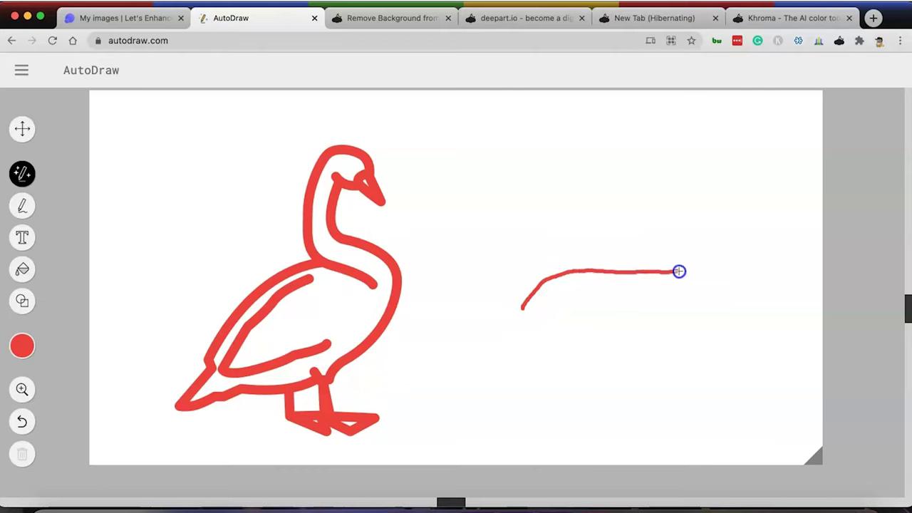
pyautogui.moveTo(739, 296); pyautogui.dragTo(787, 317)
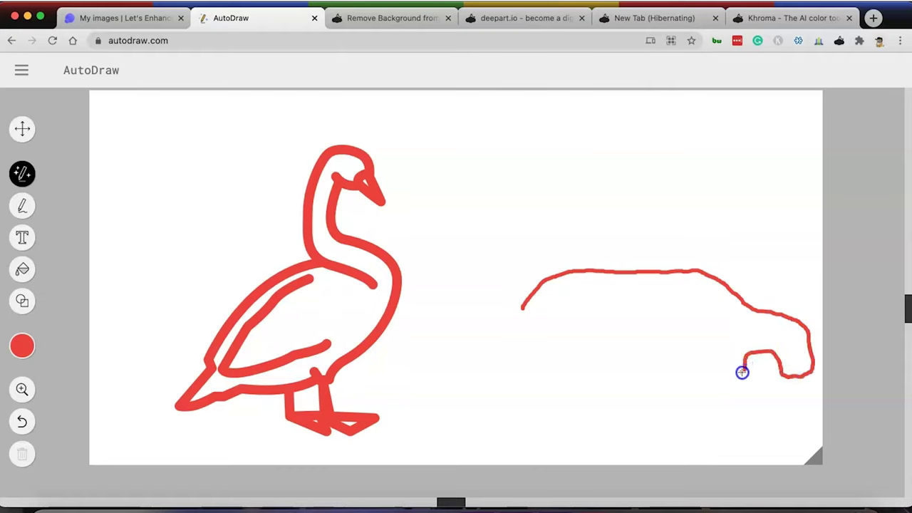
pyautogui.moveTo(708, 379); pyautogui.dragTo(522, 308)
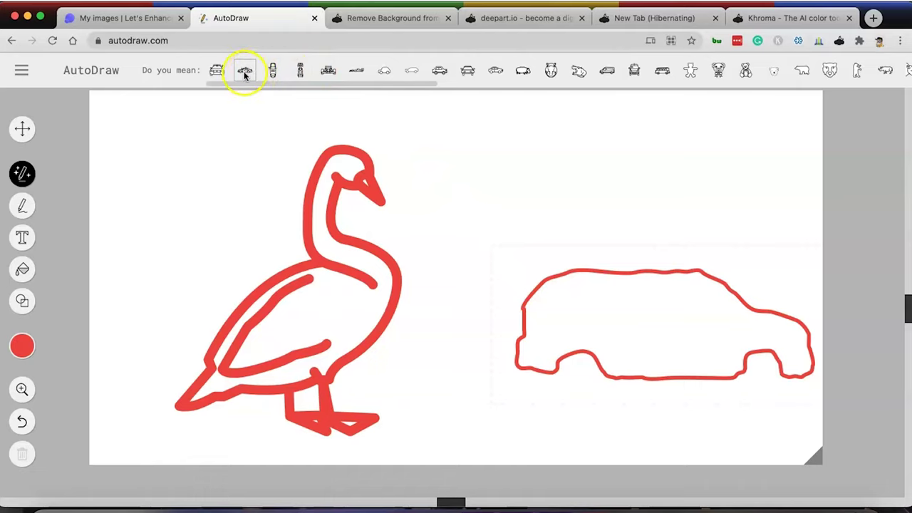
pyautogui.click(411, 72)
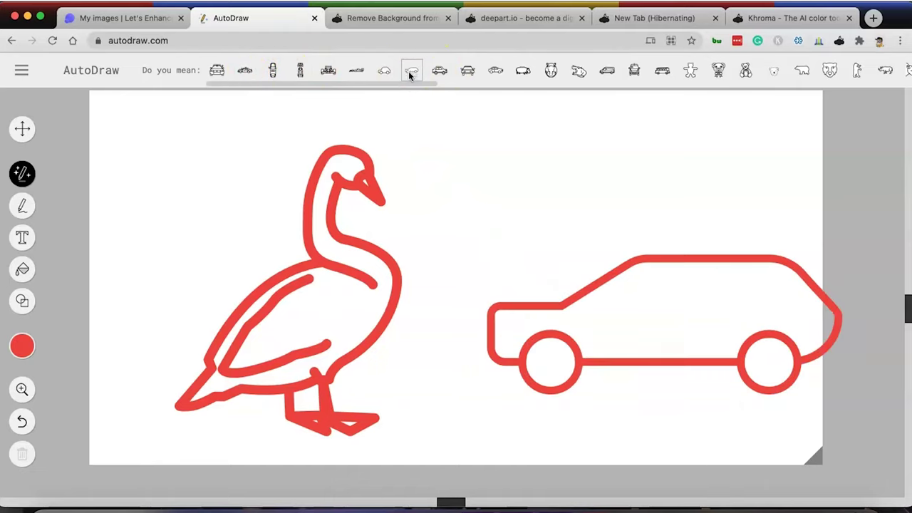
# Move the car off the swan to the upper right and scale it down
pyautogui.click(652, 259)
pyautogui.moveTo(645, 262); pyautogui.dragTo(414, 210)
pyautogui.rightClick(566, 132)
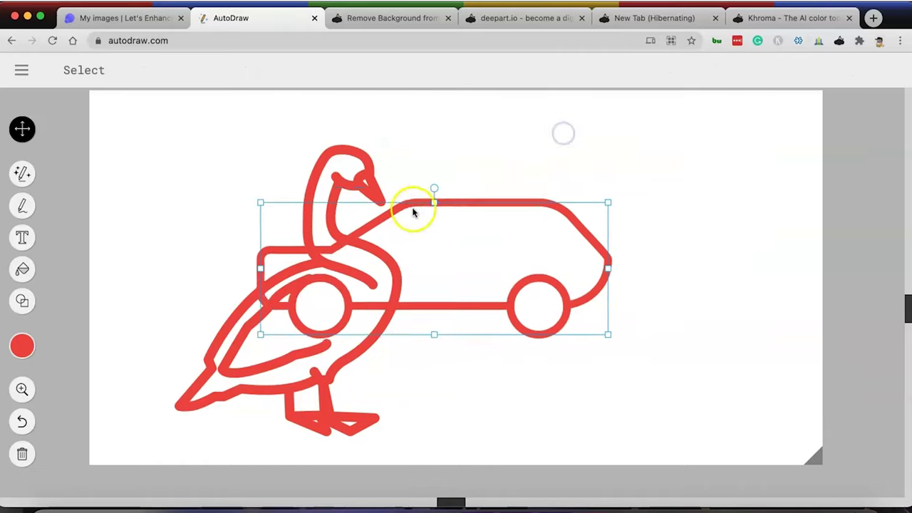
pyautogui.moveTo(471, 207); pyautogui.dragTo(630, 134)
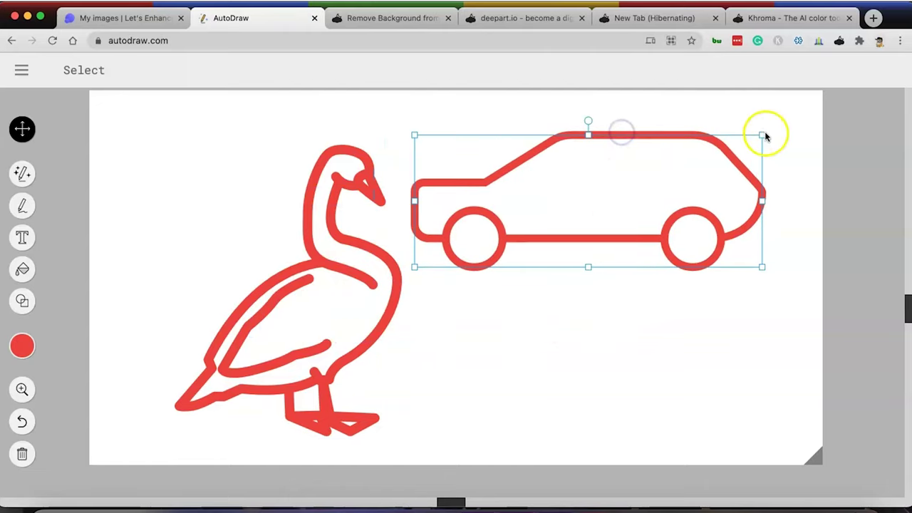
pyautogui.moveTo(762, 135); pyautogui.dragTo(672, 207)
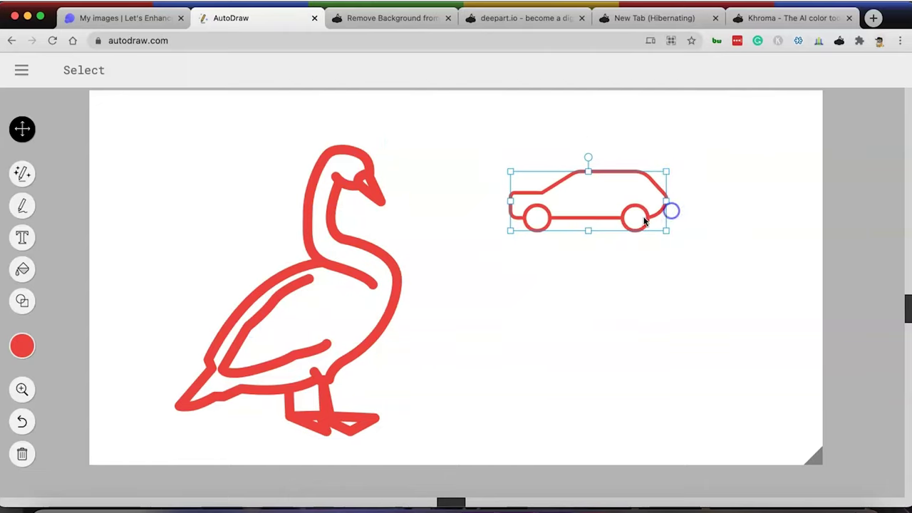
# Deselect the car and select the swan drawing with the Select tool
pyautogui.click(599, 255)
pyautogui.click(401, 289)
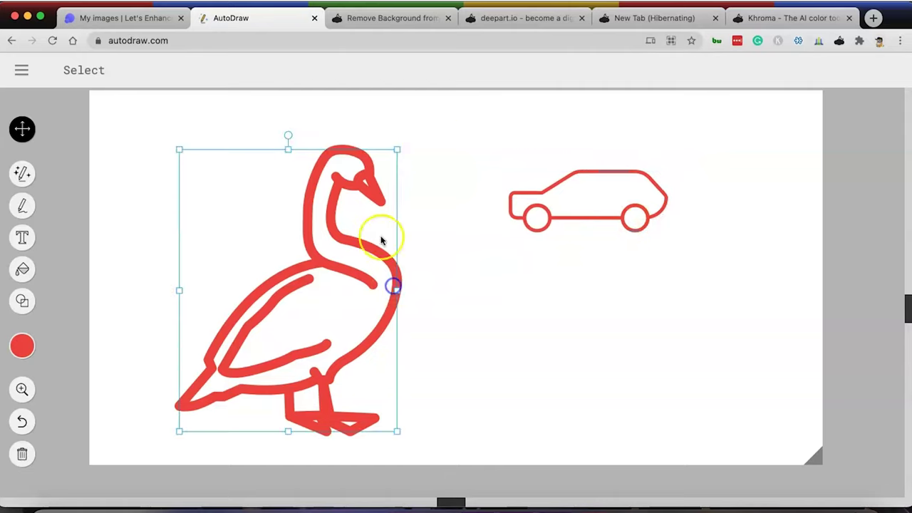
pyautogui.click(22, 273)
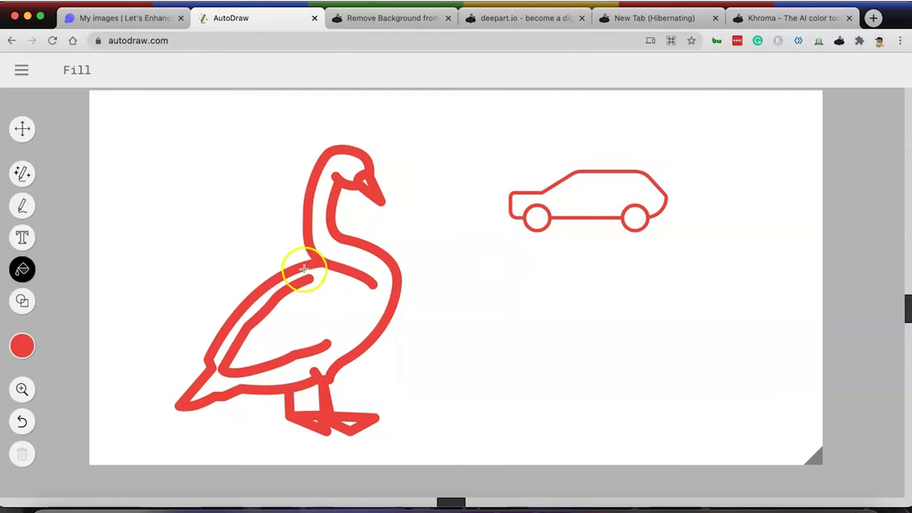
pyautogui.click(314, 269)
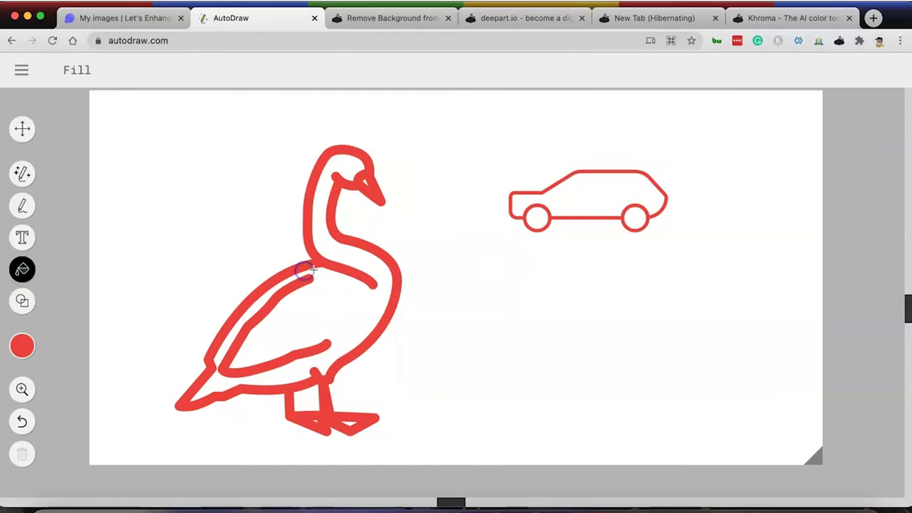
pyautogui.click(22, 173)
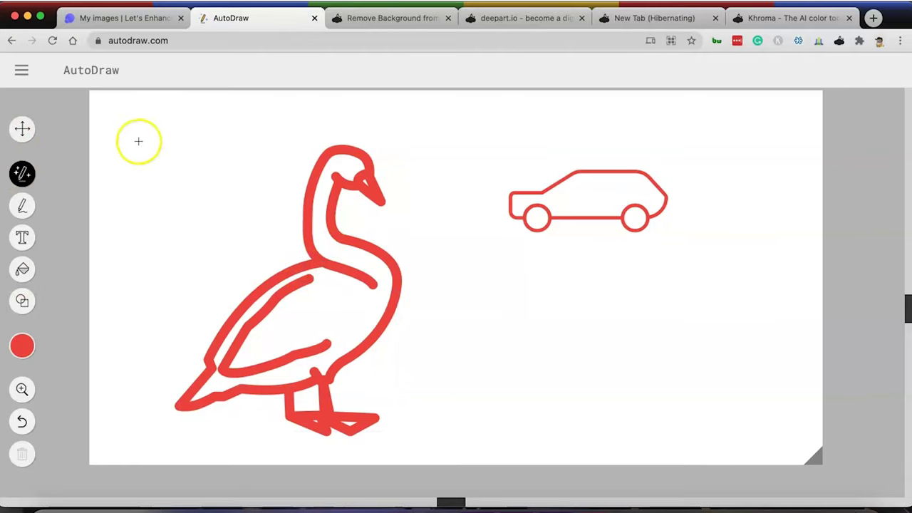
pyautogui.click(22, 128)
pyautogui.click(308, 176)
# Fill the swan's body, head and the gap between its toes solid red
pyautogui.click(22, 269)
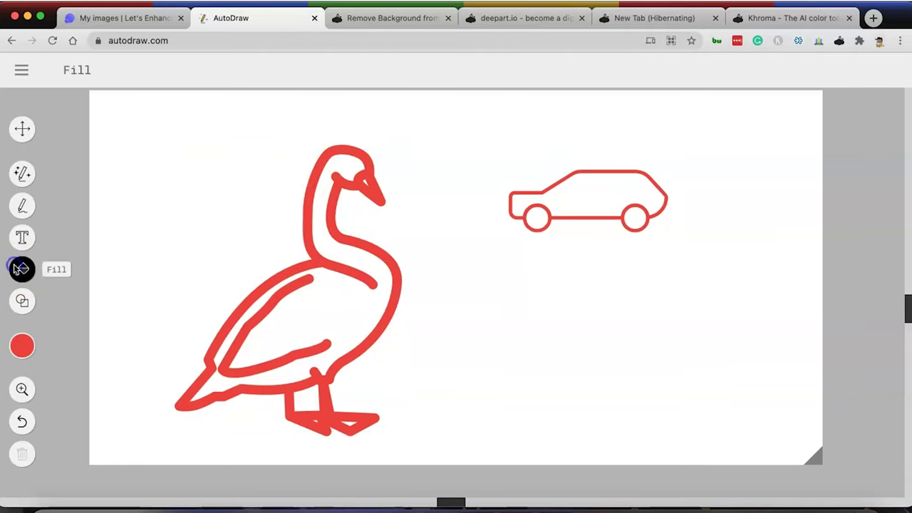
pyautogui.click(336, 283)
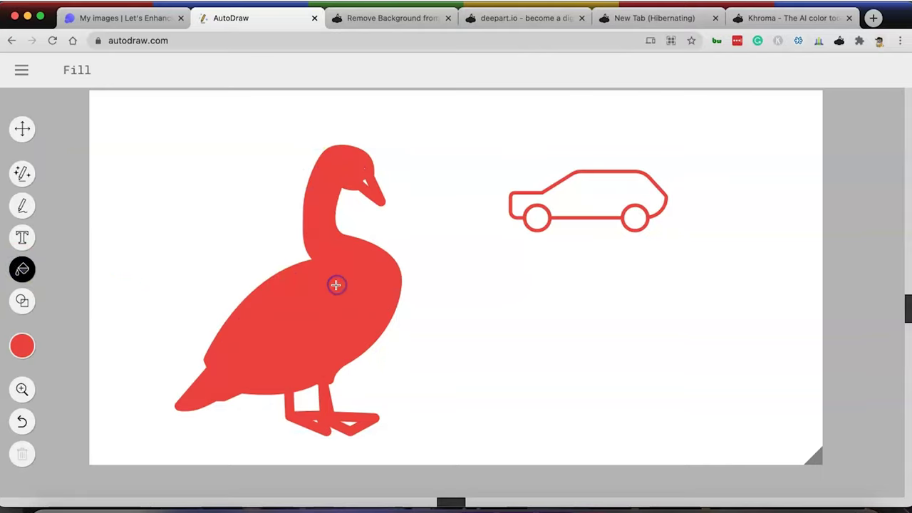
pyautogui.click(368, 180)
pyautogui.click(349, 422)
pyautogui.click(366, 21)
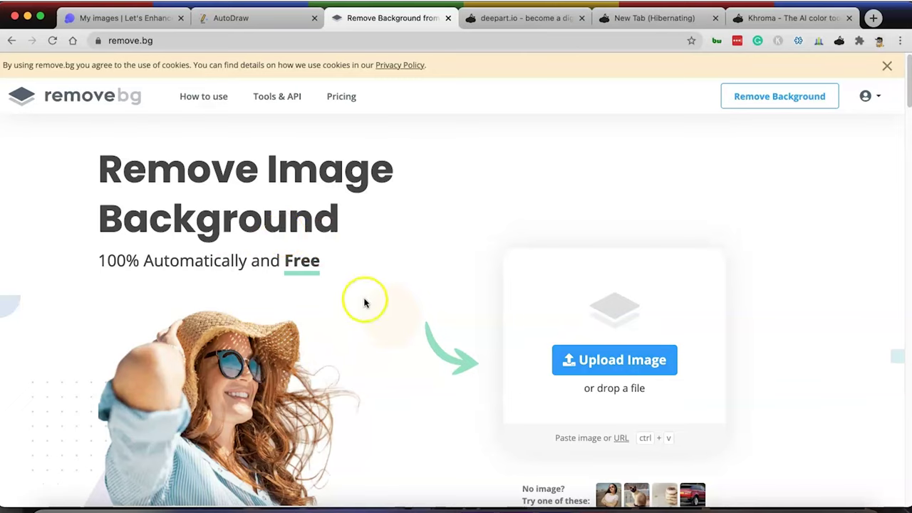
# Upload the thumbs-up portrait photo to remove.bg after previewing it
pyautogui.click(585, 360)
pyautogui.scroll(-5, 546, 286)
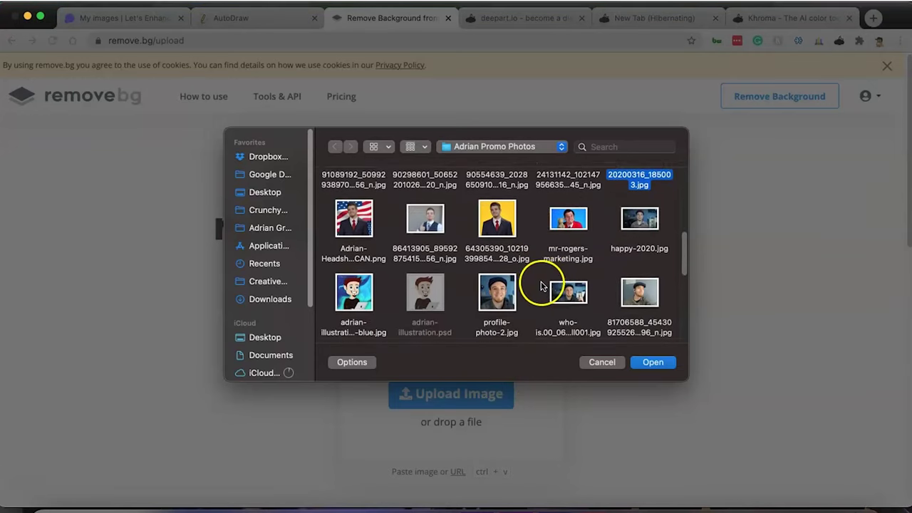
pyautogui.scroll(-2, 542, 285)
pyautogui.click(419, 195)
pyautogui.press('space')
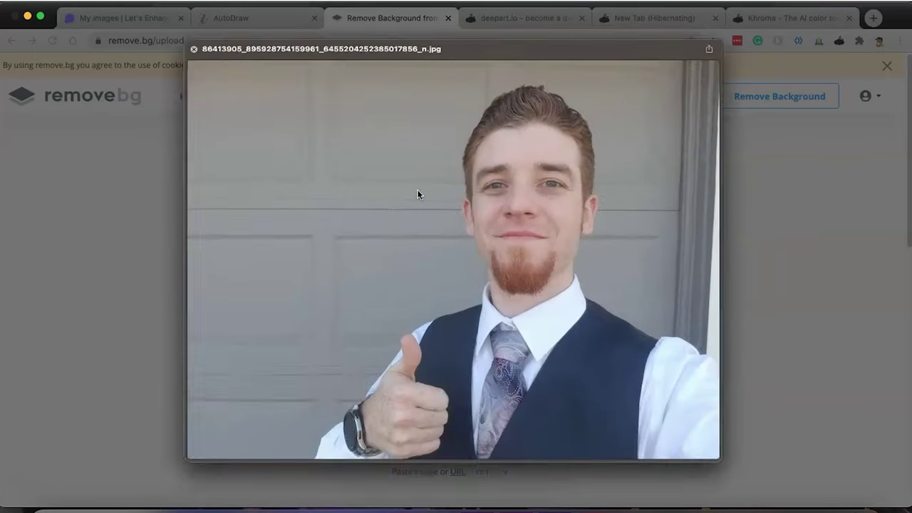
pyautogui.press('space')
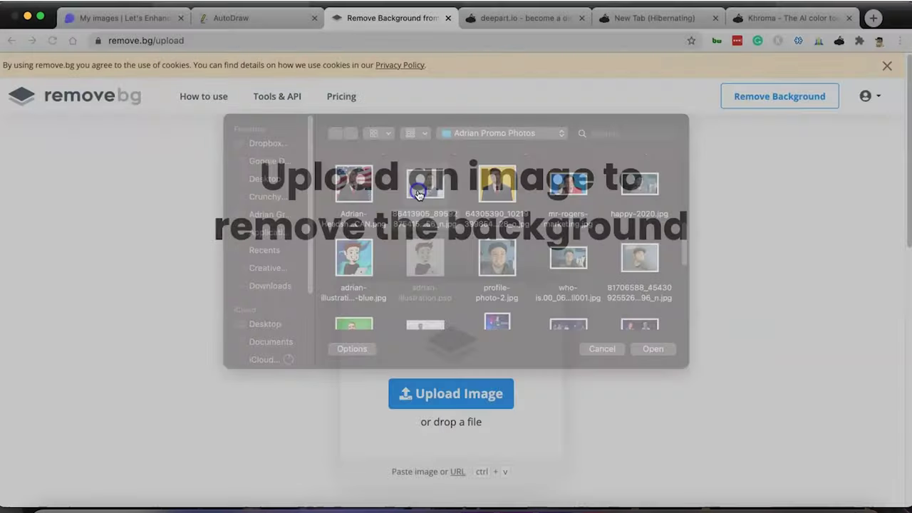
pyautogui.doubleClick(420, 196)
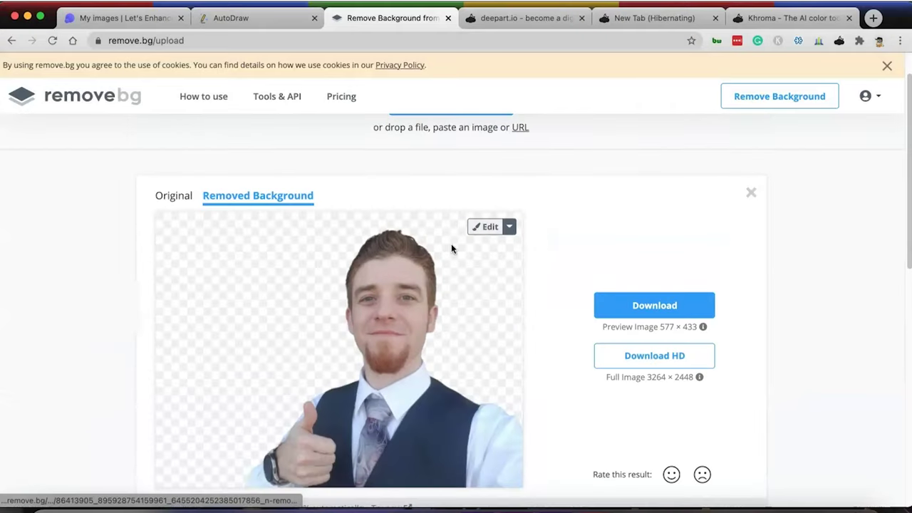
# Compare the 577 × 433 preview size with the 3264 × 2448 full-size option
pyautogui.click(452, 249)
pyautogui.scroll(-1, 454, 256)
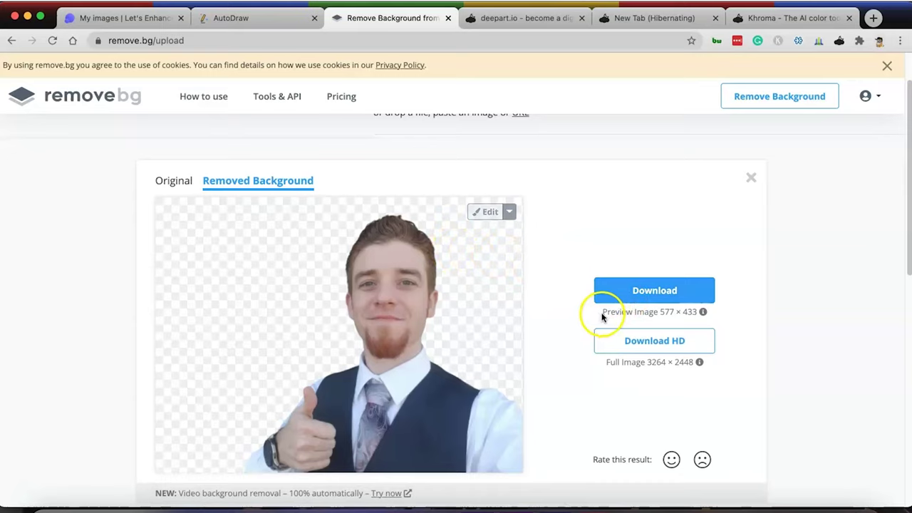
pyautogui.moveTo(604, 312); pyautogui.dragTo(700, 311)
pyautogui.click(645, 292)
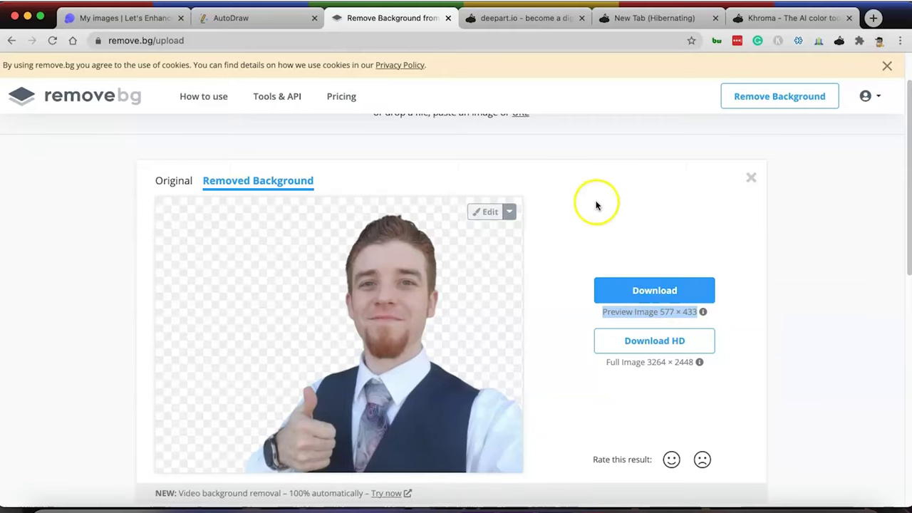
pyautogui.click(613, 350)
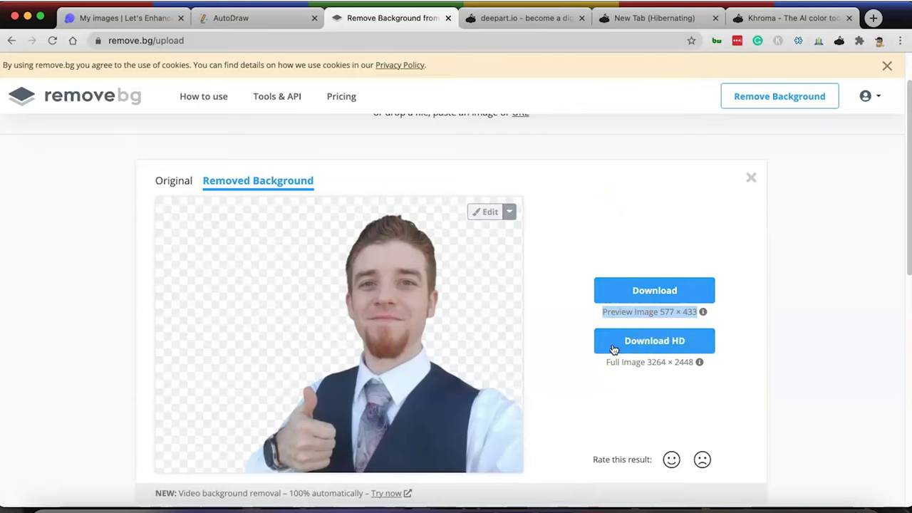
pyautogui.click(98, 22)
pyautogui.click(393, 18)
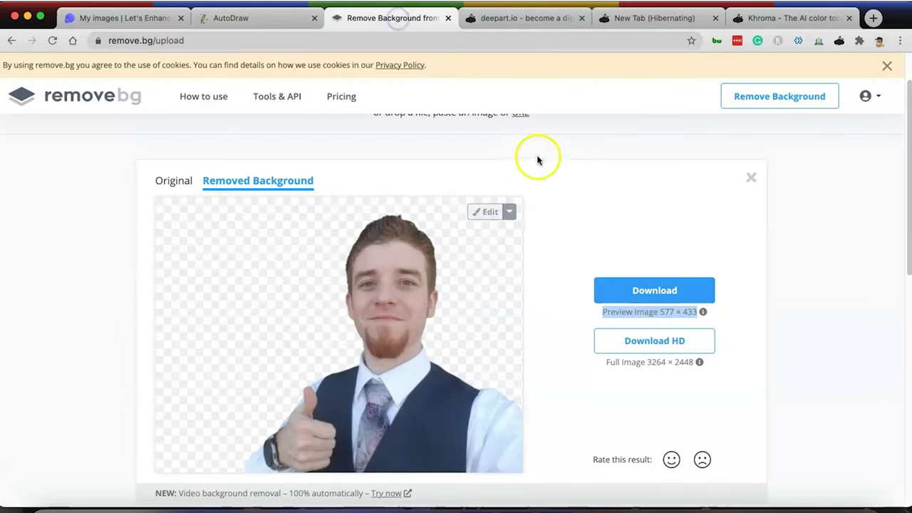
pyautogui.moveTo(606, 362); pyautogui.dragTo(703, 363)
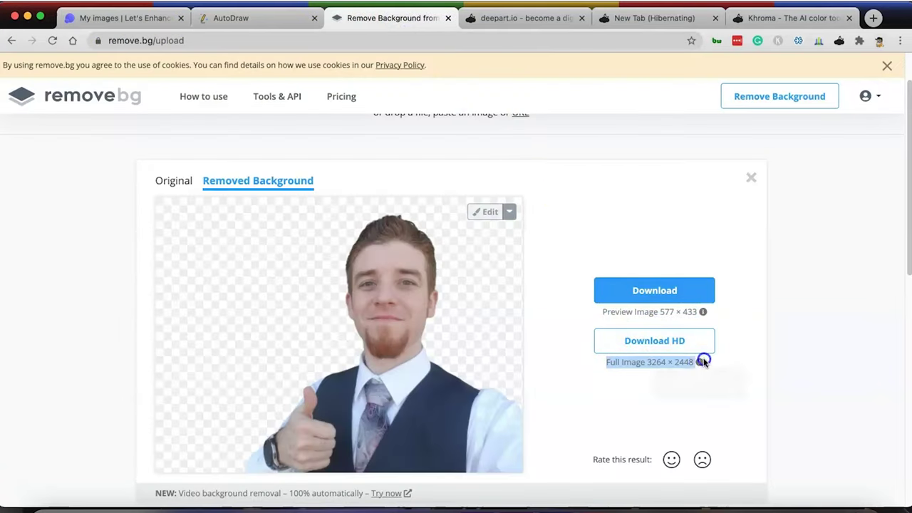
pyautogui.click(616, 375)
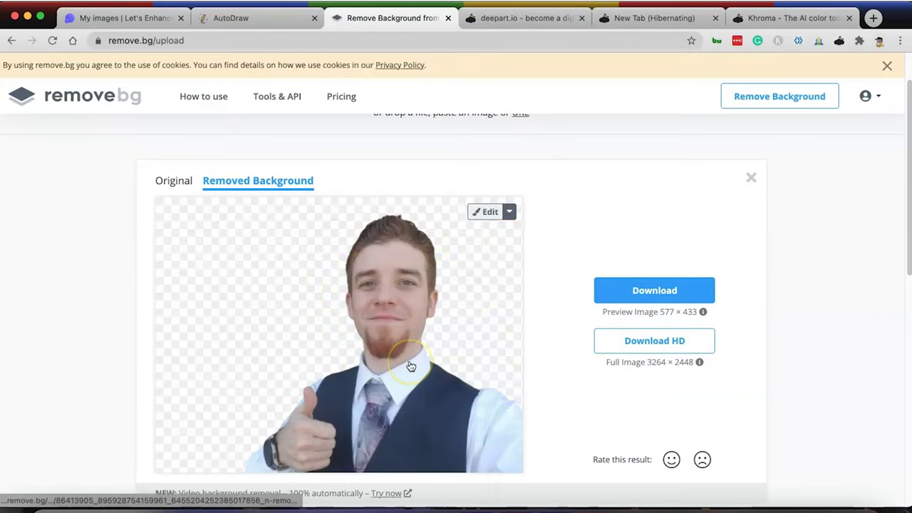
# Download the 577 × 433 background-removed preview as a PNG
pyautogui.scroll(2, 410, 366)
pyautogui.scroll(-5, 411, 366)
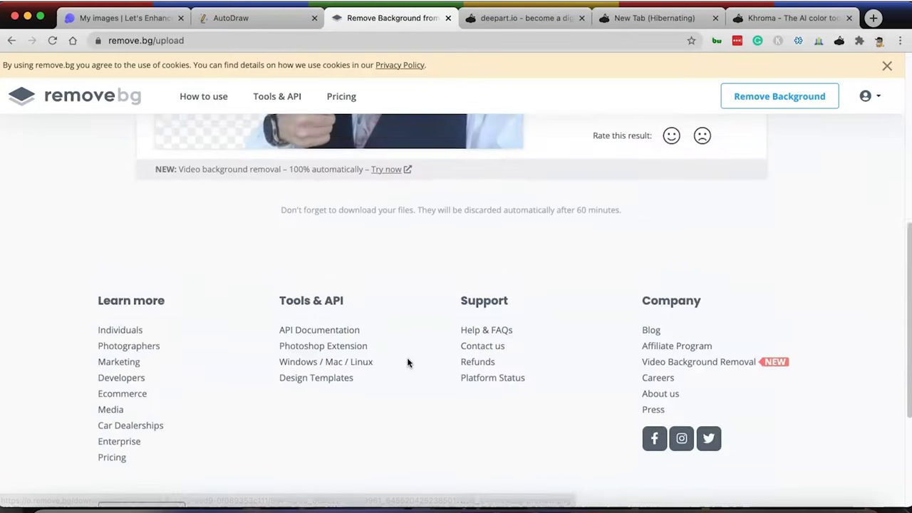
pyautogui.scroll(4, 410, 355)
pyautogui.scroll(2, 410, 355)
pyautogui.click(617, 354)
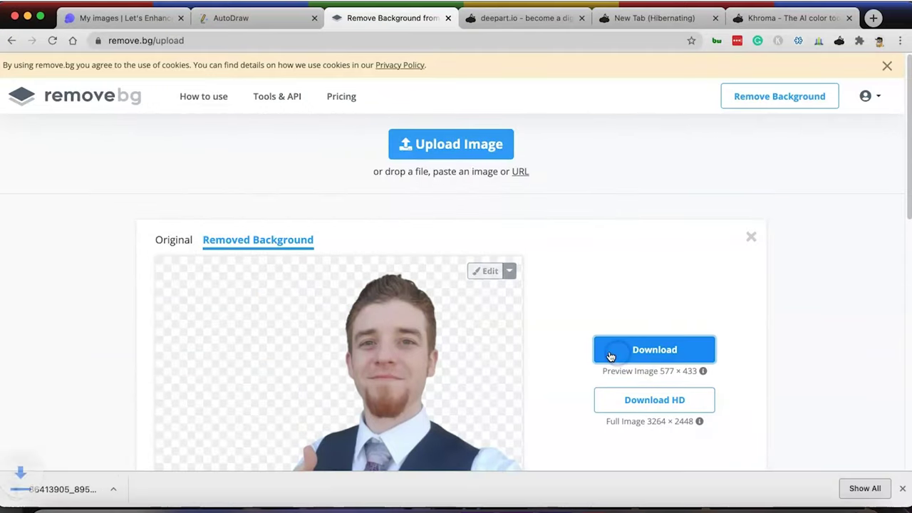
pyautogui.scroll(-2, 440, 391)
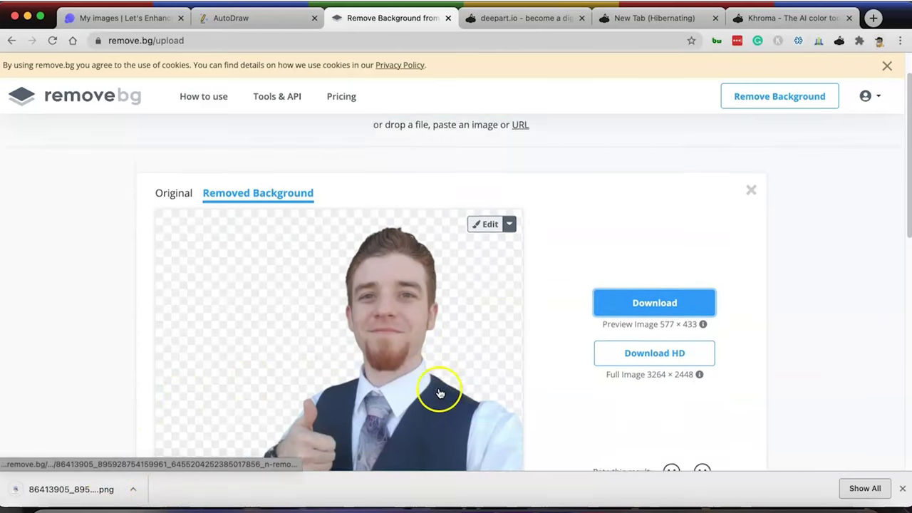
pyautogui.scroll(-10, 453, 381)
pyautogui.scroll(10, 454, 379)
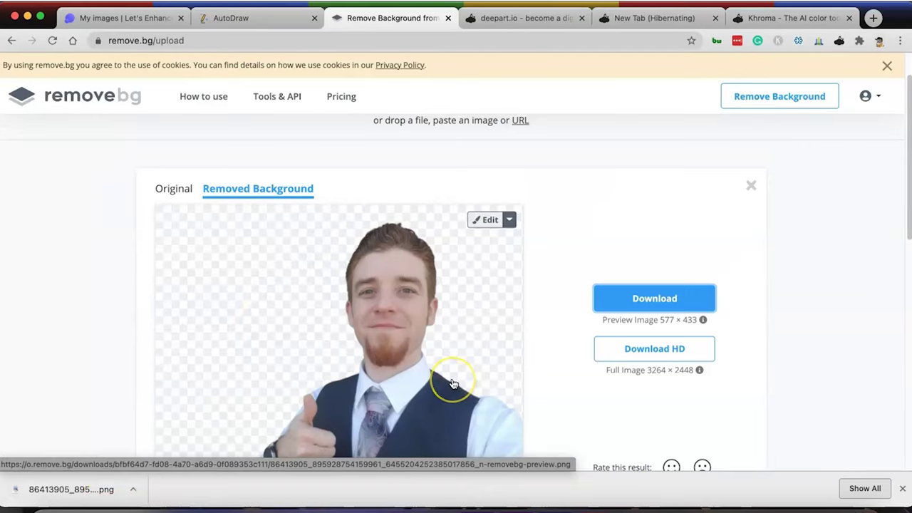
pyautogui.scroll(-3, 454, 382)
pyautogui.scroll(-7, 454, 385)
pyautogui.scroll(8, 452, 382)
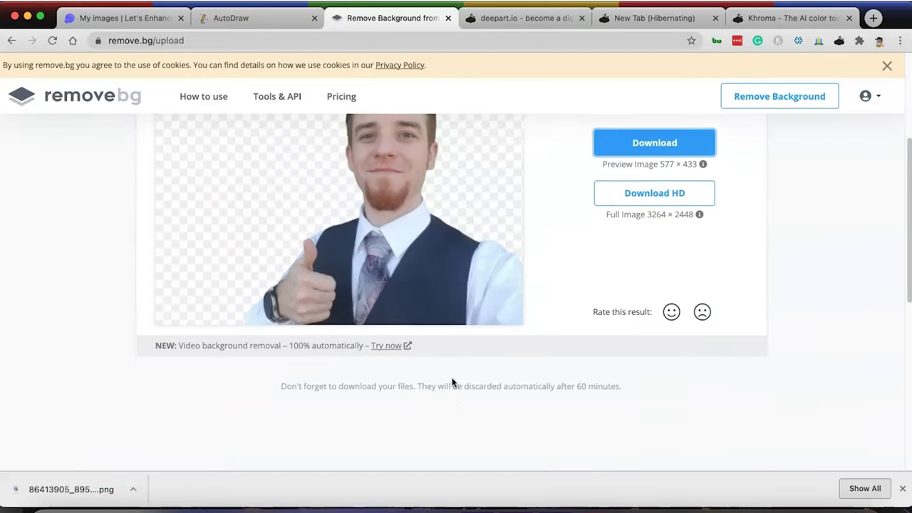
pyautogui.scroll(3, 452, 382)
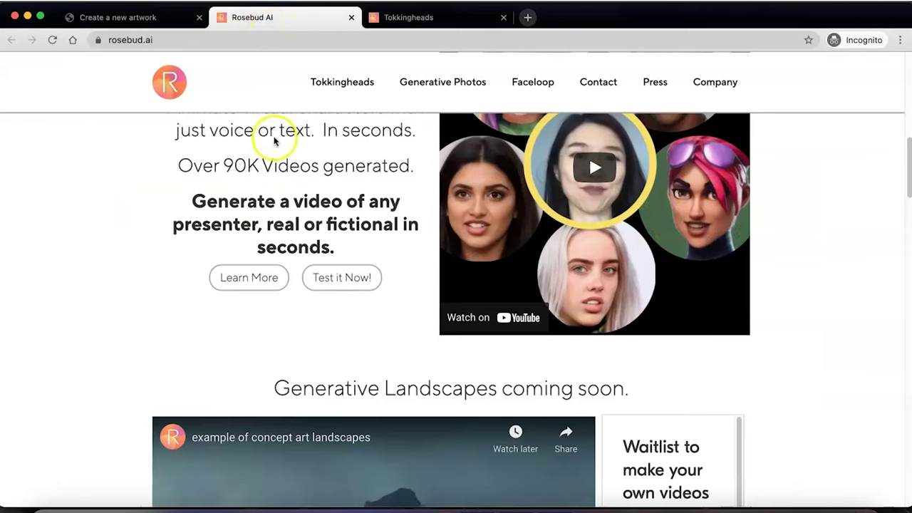
# Upload your own headshot photo as the Tokkingheads avatar
pyautogui.scroll(-7, 285, 197)
pyautogui.scroll(12, 273, 181)
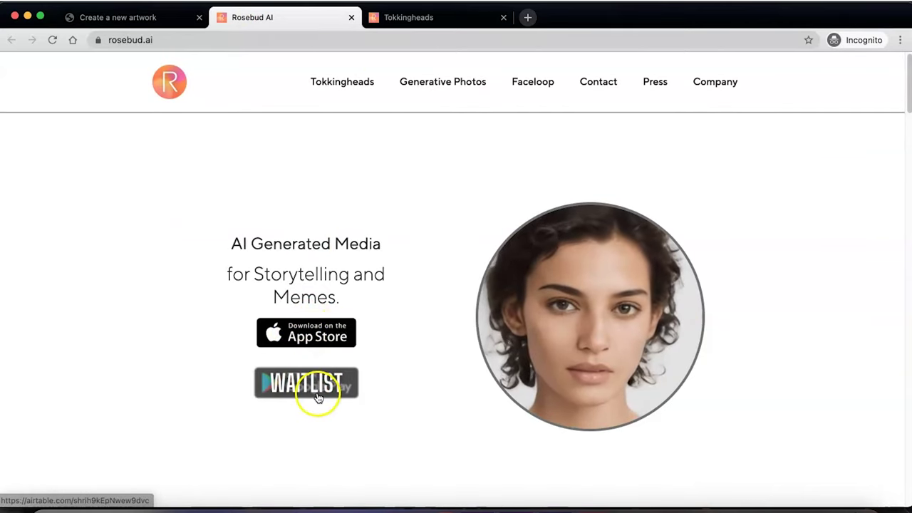
pyautogui.click(404, 17)
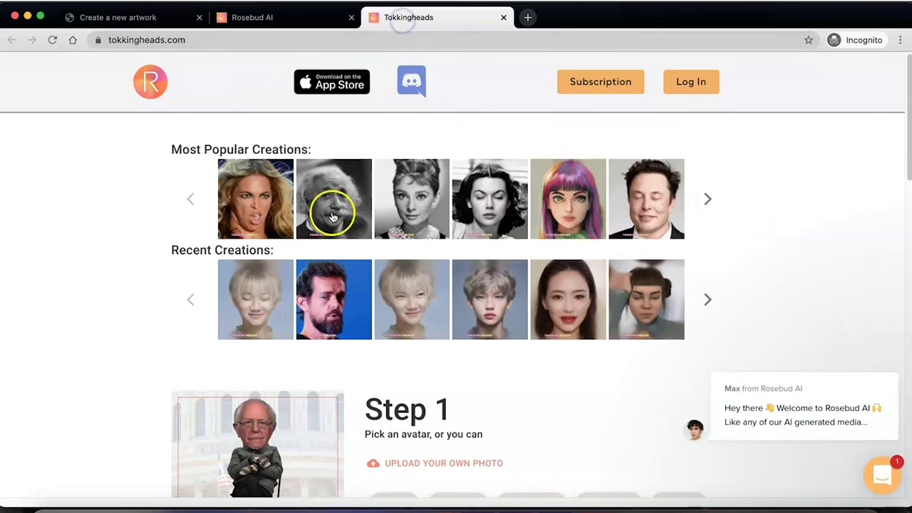
pyautogui.scroll(-4, 292, 241)
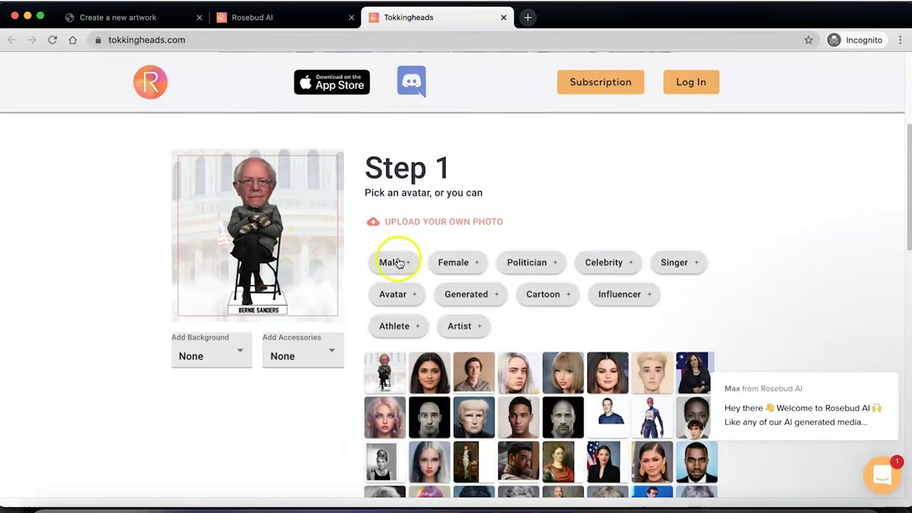
pyautogui.click(391, 221)
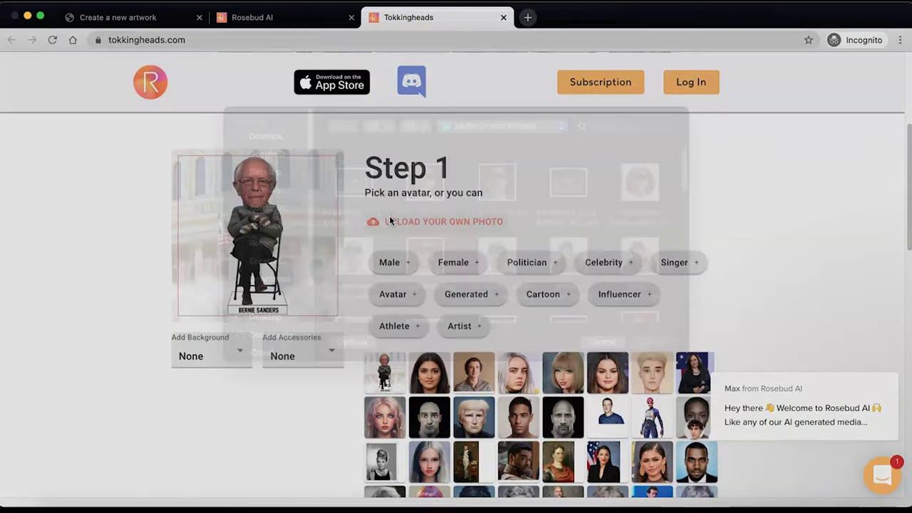
pyautogui.scroll(-2, 566, 252)
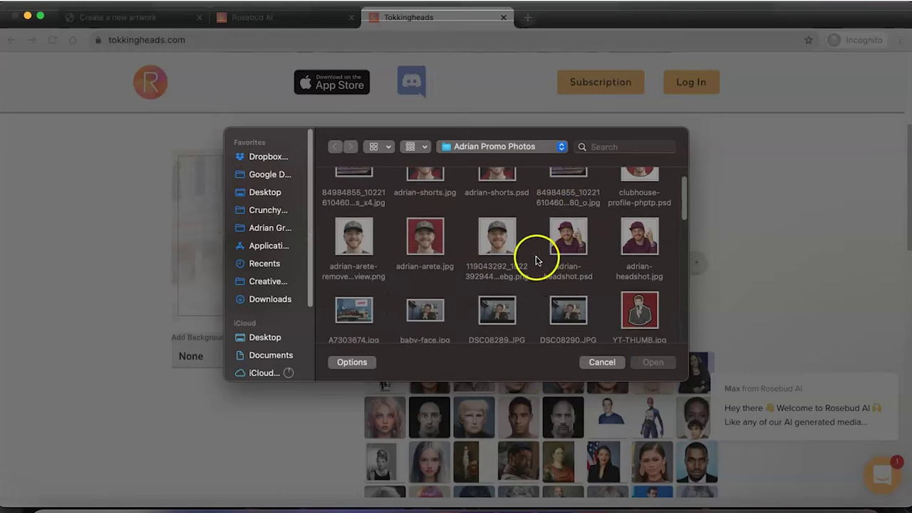
pyautogui.scroll(-2, 536, 260)
pyautogui.doubleClick(415, 264)
# Generate a Tokkinghead from the headshot using the default driving video
pyautogui.scroll(-5, 371, 278)
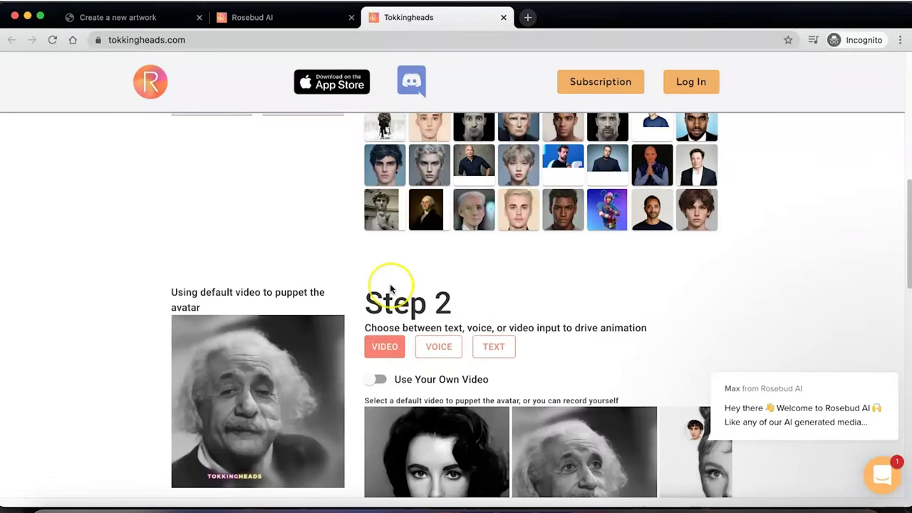
pyautogui.scroll(-3, 390, 285)
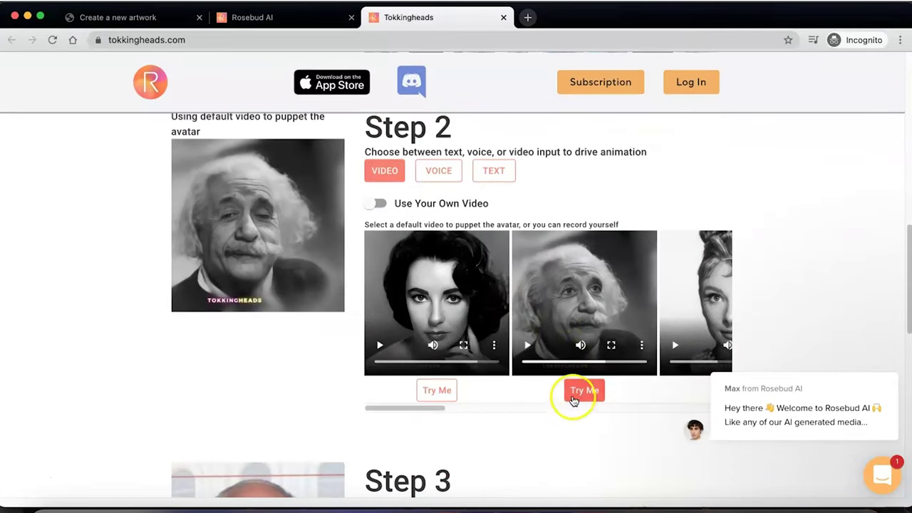
pyautogui.scroll(-8, 407, 412)
pyautogui.scroll(3, 399, 401)
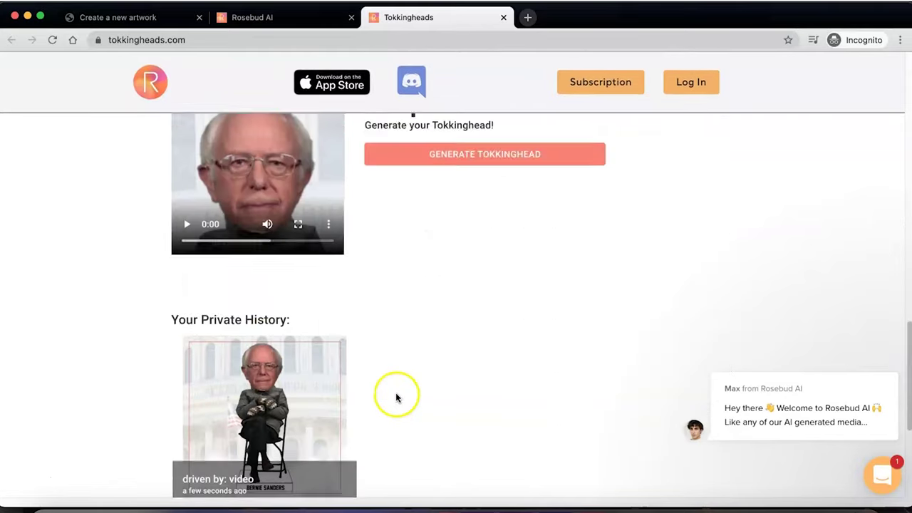
pyautogui.scroll(2, 397, 398)
pyautogui.click(438, 265)
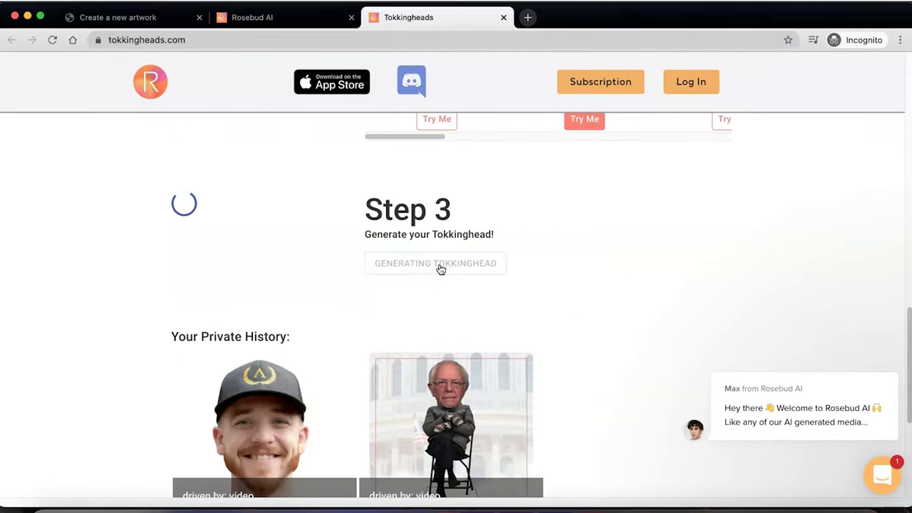
# Play the finished Tokkinghead video with the volume raised
pyautogui.scroll(1, 442, 274)
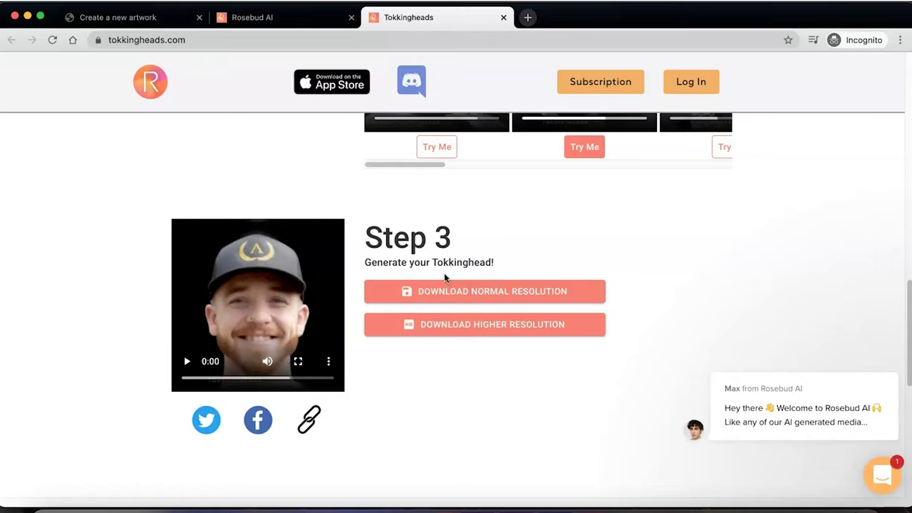
pyautogui.click(188, 362)
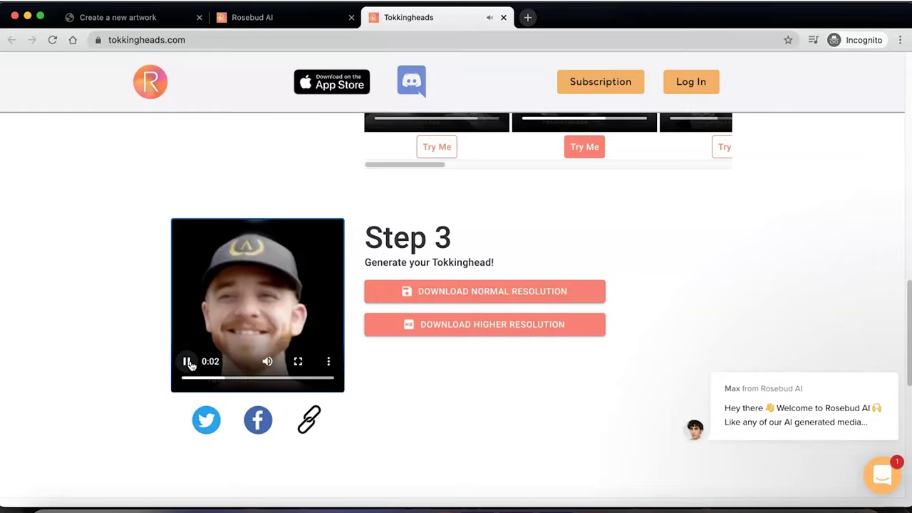
pyautogui.press('XF86AudioRaiseVolume')
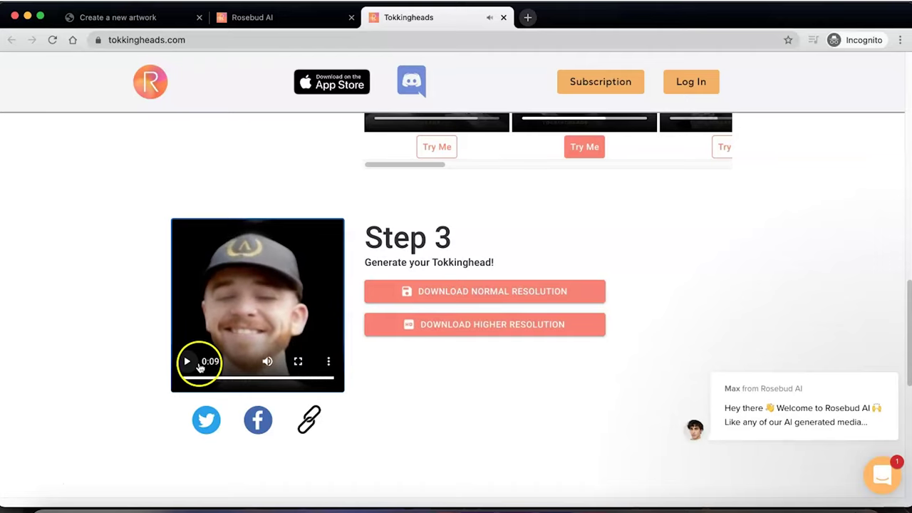
# Browse the driving-video carousel, then close the Tokkingheads window
pyautogui.scroll(-3, 516, 345)
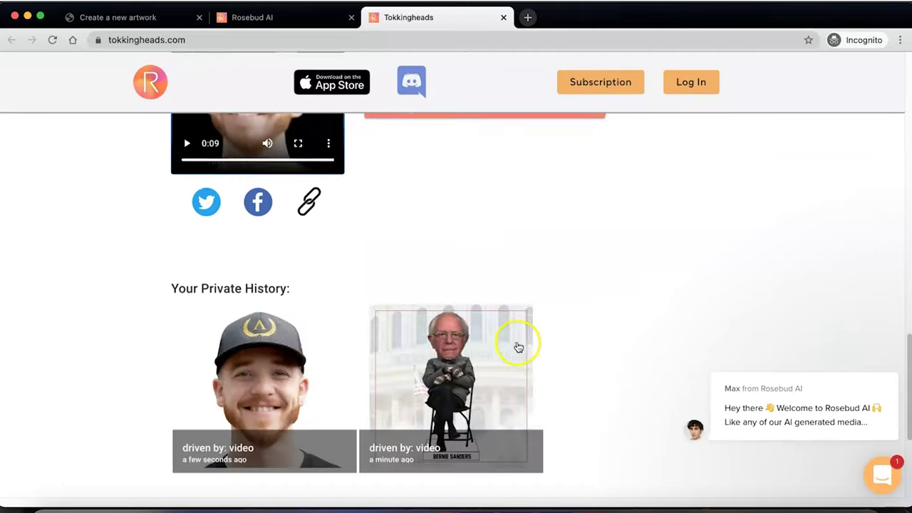
pyautogui.scroll(10, 514, 344)
pyautogui.scroll(-6, 511, 339)
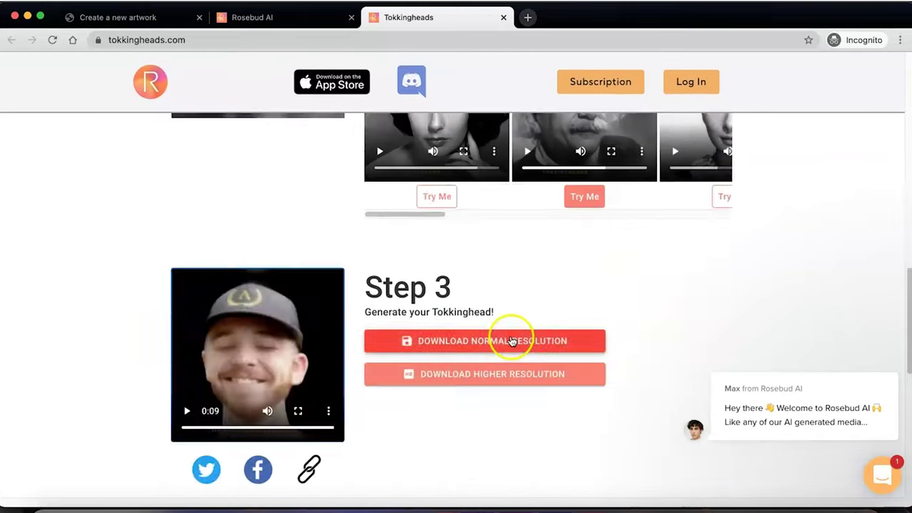
pyautogui.scroll(4, 542, 356)
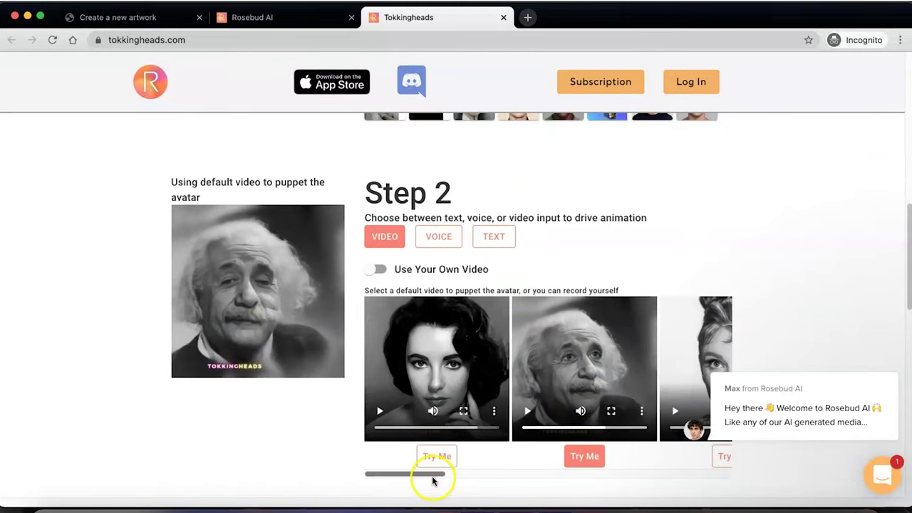
pyautogui.moveTo(432, 475); pyautogui.dragTo(386, 473)
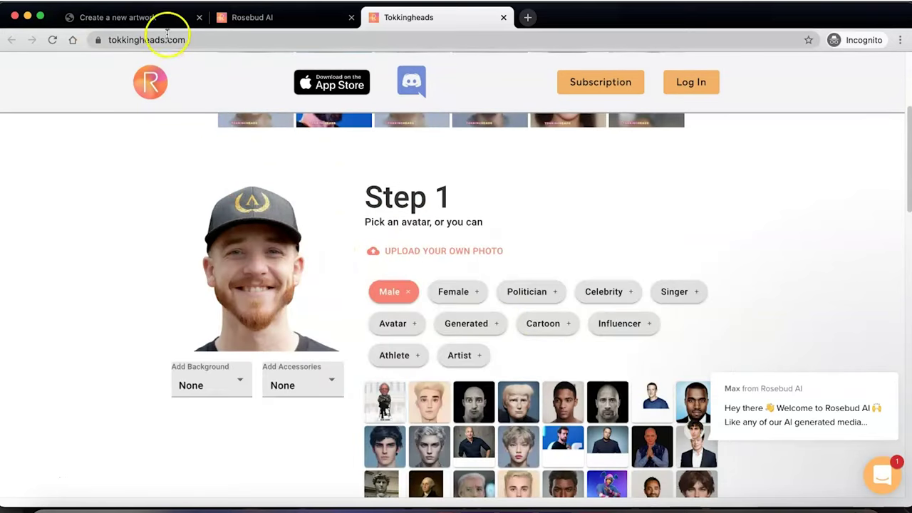
pyautogui.click(15, 15)
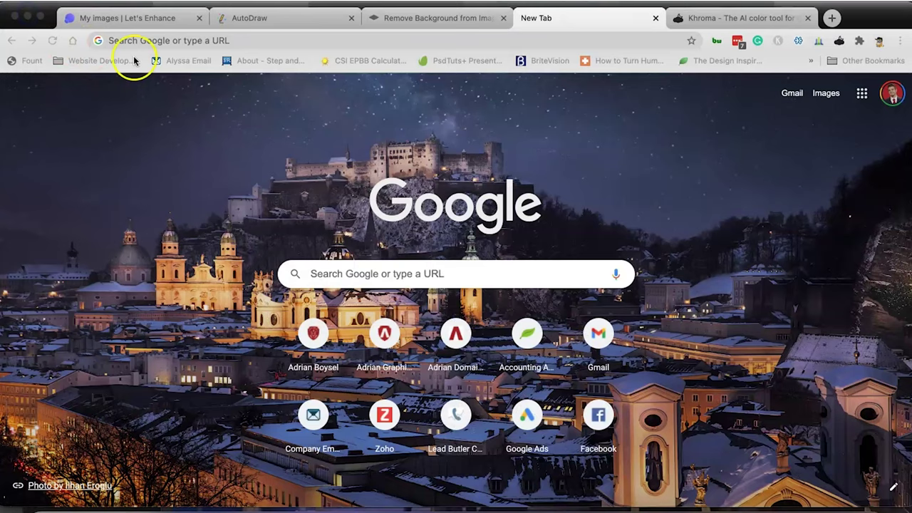
# Search for 'thispersondoes' and open the This Person Does Not Exist site
pyautogui.click(490, 37)
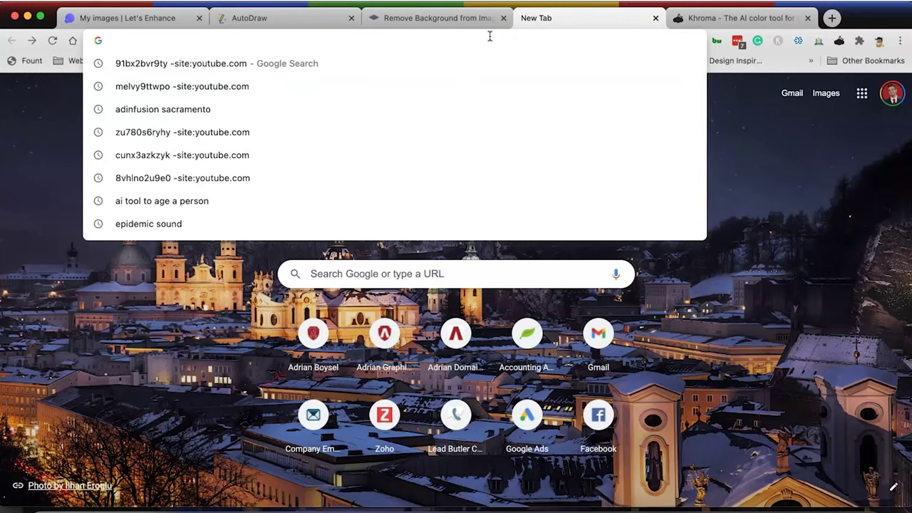
pyautogui.write('thispersondoesnotexist')
pyautogui.click(264, 86)
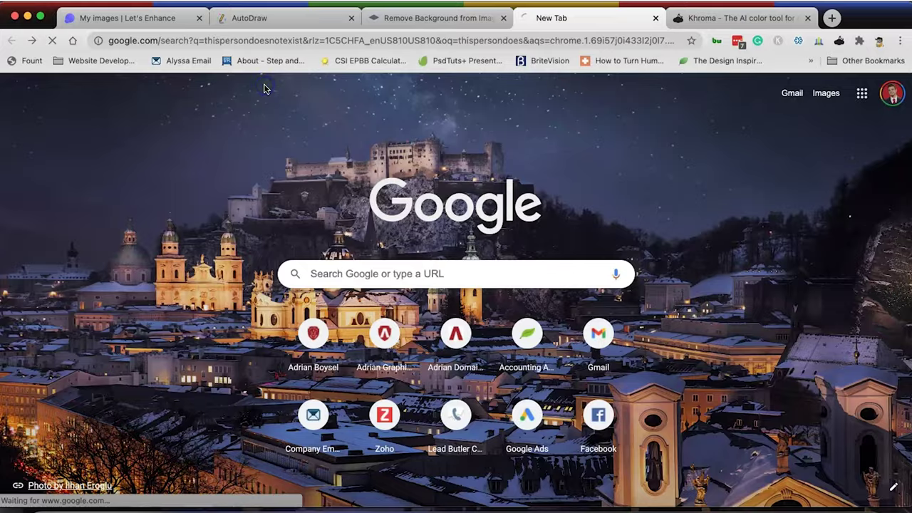
pyautogui.click(220, 186)
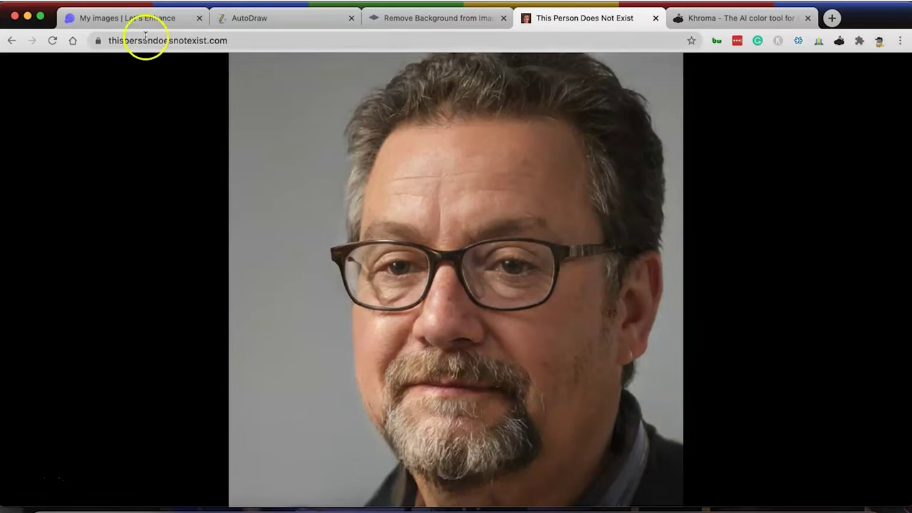
# Reload the site twice to get new AI-generated faces
pyautogui.click(145, 37)
pyautogui.press('Return')
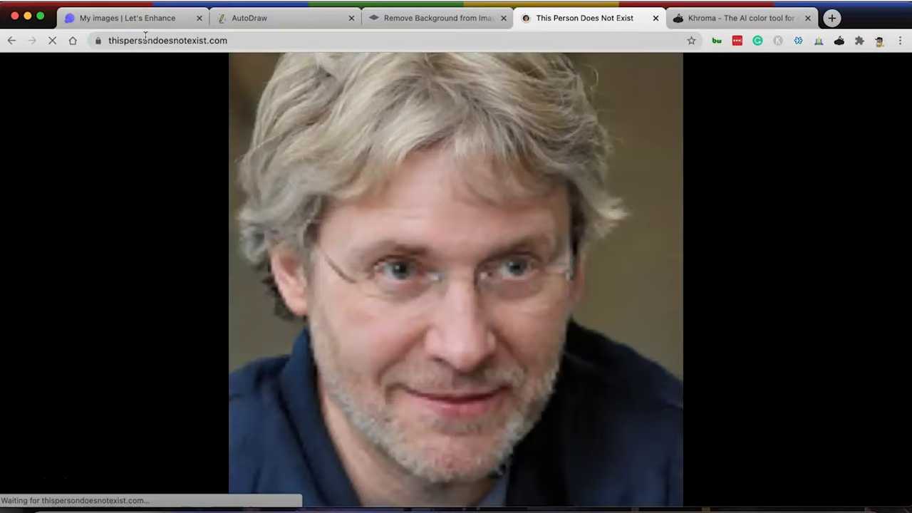
pyautogui.click(146, 40)
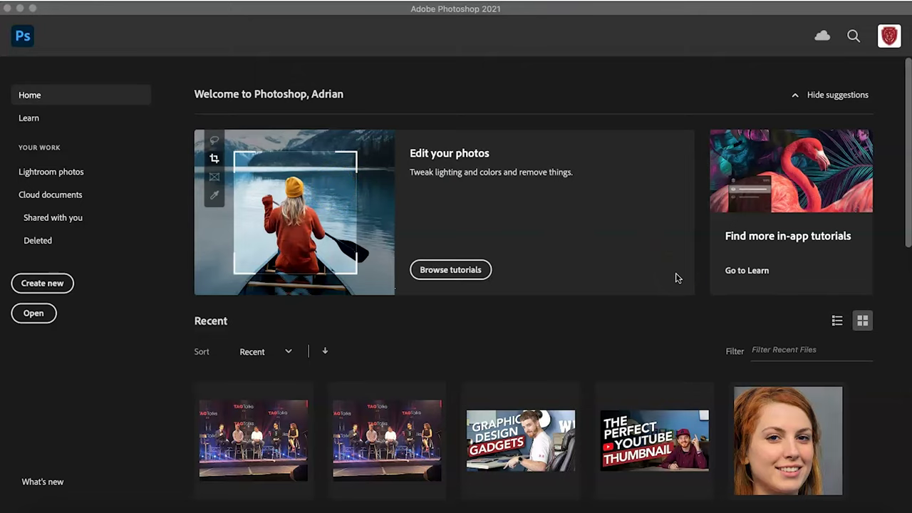
# Open sunny.jpg from Photoshop's recent files
pyautogui.scroll(-10, 677, 278)
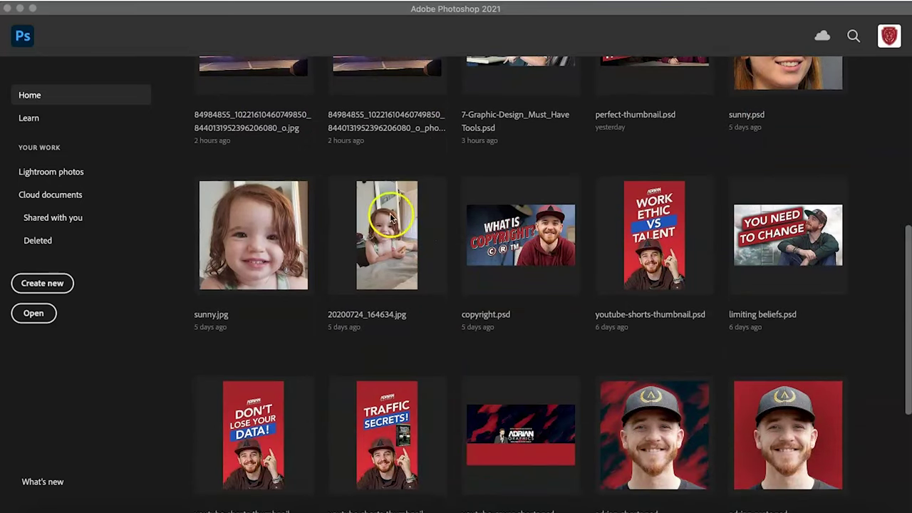
pyautogui.click(263, 229)
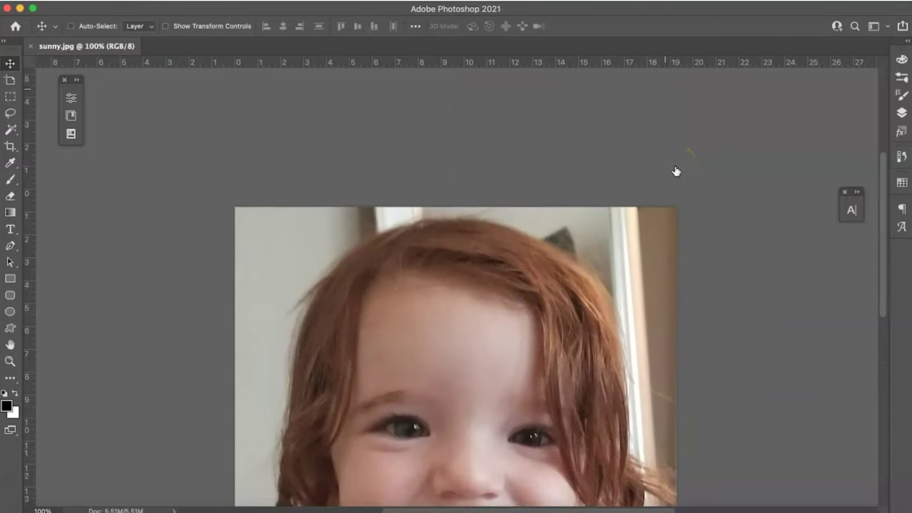
pyautogui.scroll(-3, 676, 171)
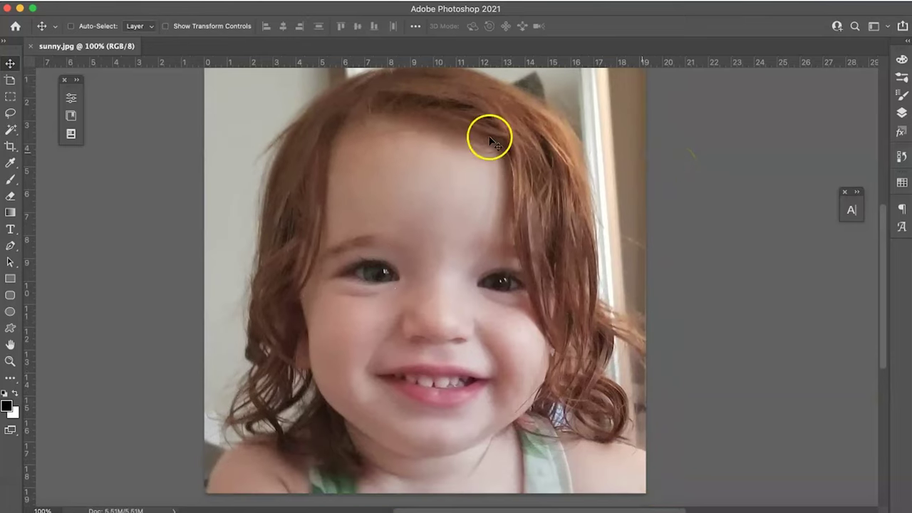
# Open the Neural Filters workspace from the Filter menu
pyautogui.click(356, 1)
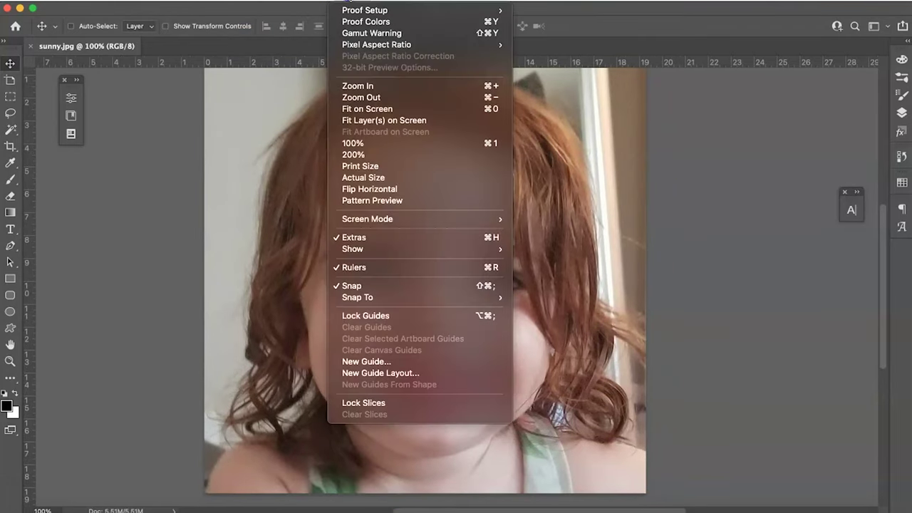
pyautogui.moveTo(322, 0)
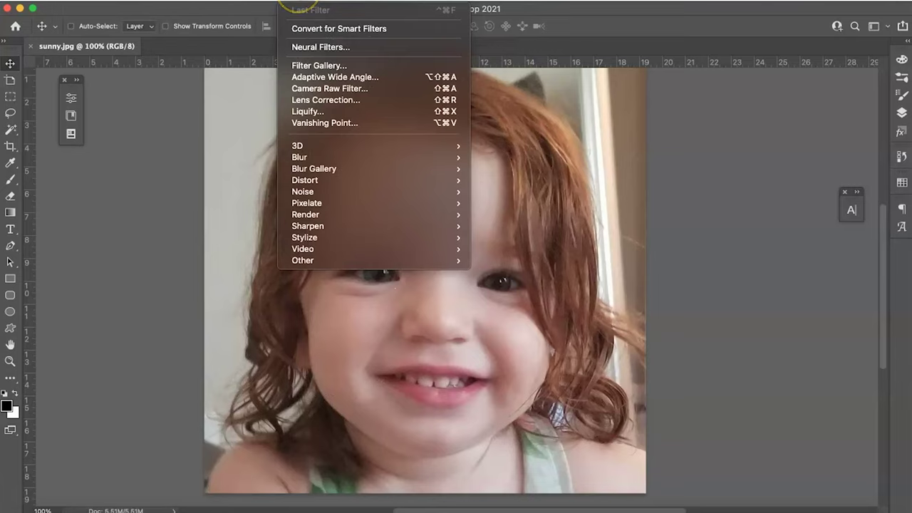
pyautogui.click(298, 48)
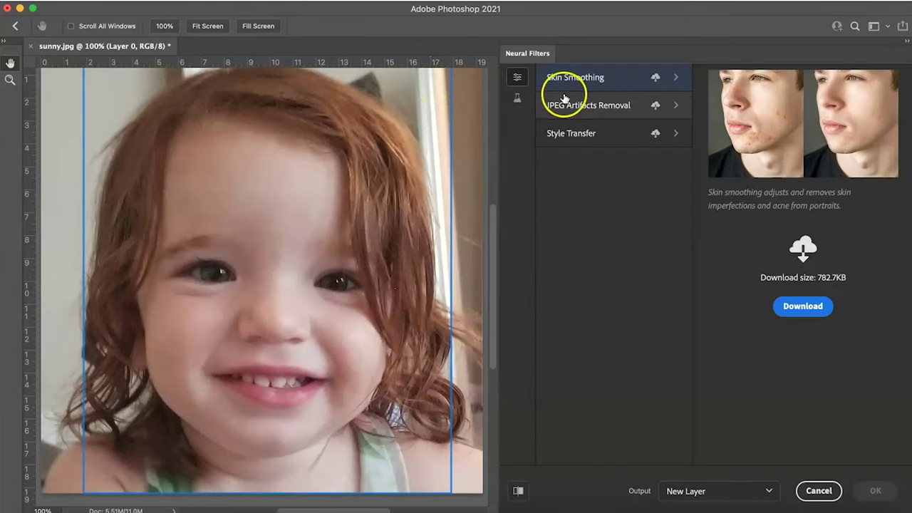
# Show the beta filters, switch on Smart Portrait and enable its Happiness adjustment
pyautogui.click(518, 98)
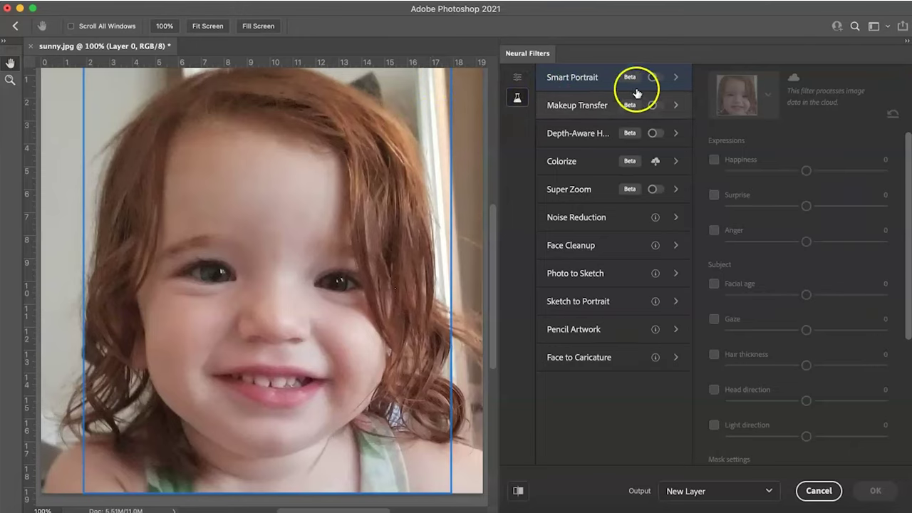
pyautogui.click(654, 77)
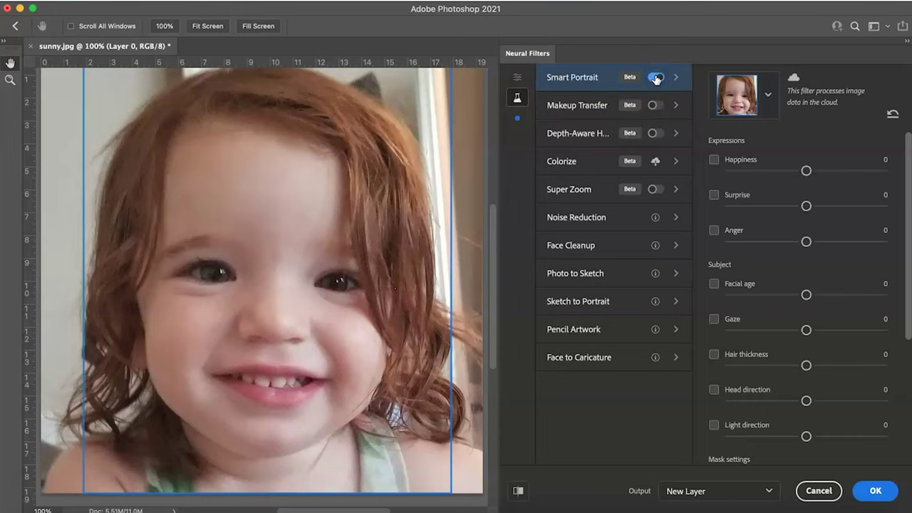
pyautogui.click(714, 161)
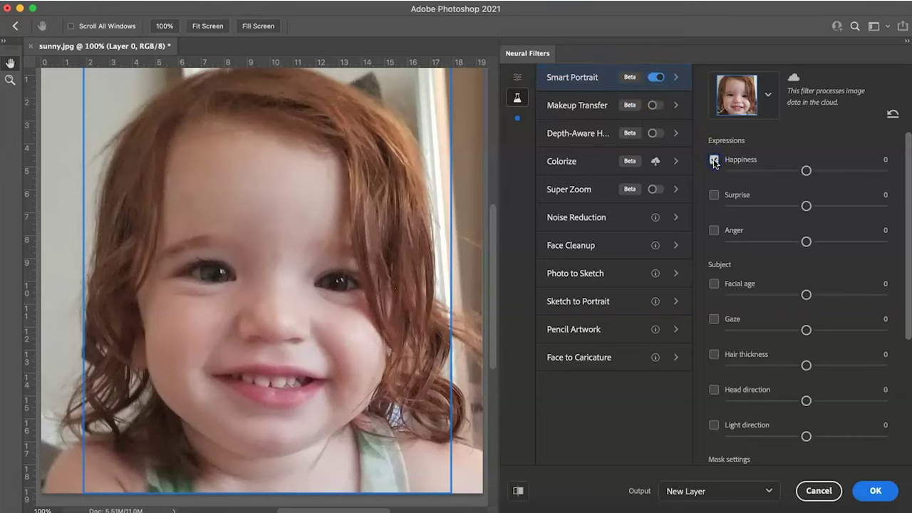
# Set Smart Portrait Happiness to -34 and enable Facial age
pyautogui.moveTo(806, 170); pyautogui.dragTo(834, 175)
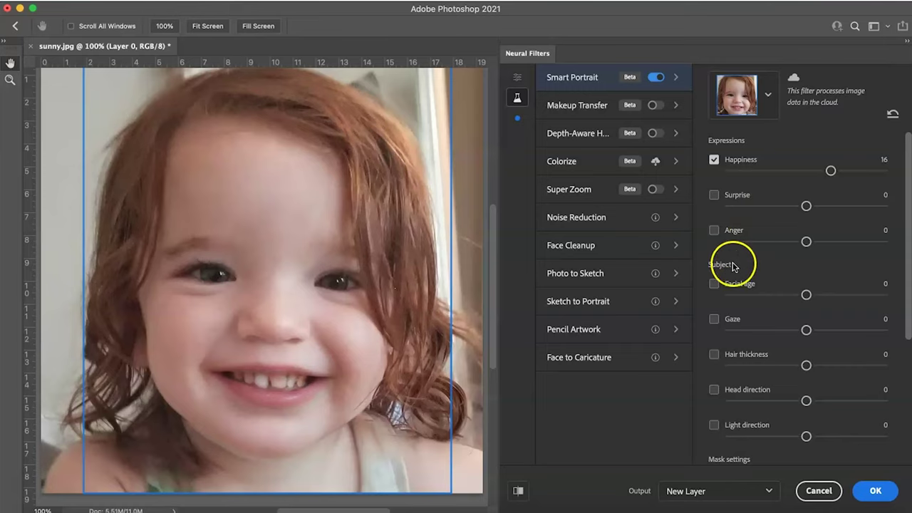
pyautogui.moveTo(831, 171); pyautogui.dragTo(752, 175)
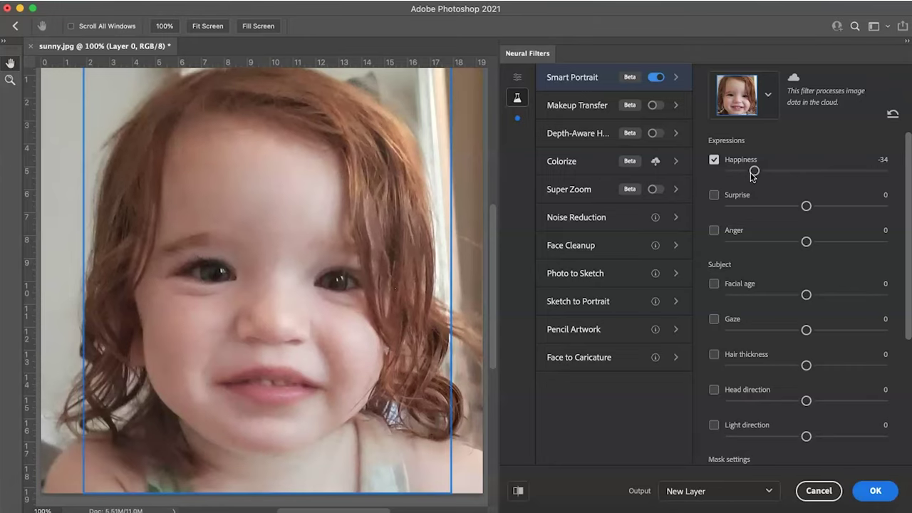
pyautogui.click(714, 283)
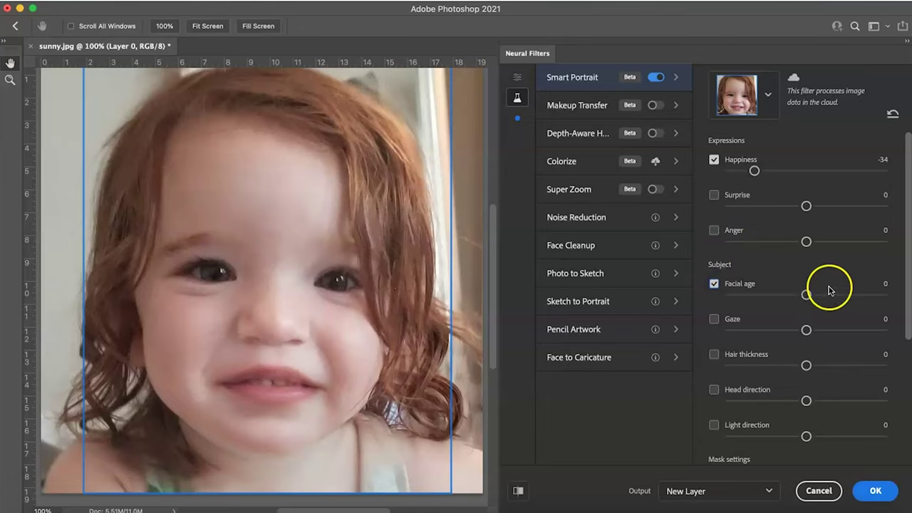
# Raise Facial age to 28 and scroll down to review the mask options
pyautogui.moveTo(806, 293); pyautogui.dragTo(828, 296)
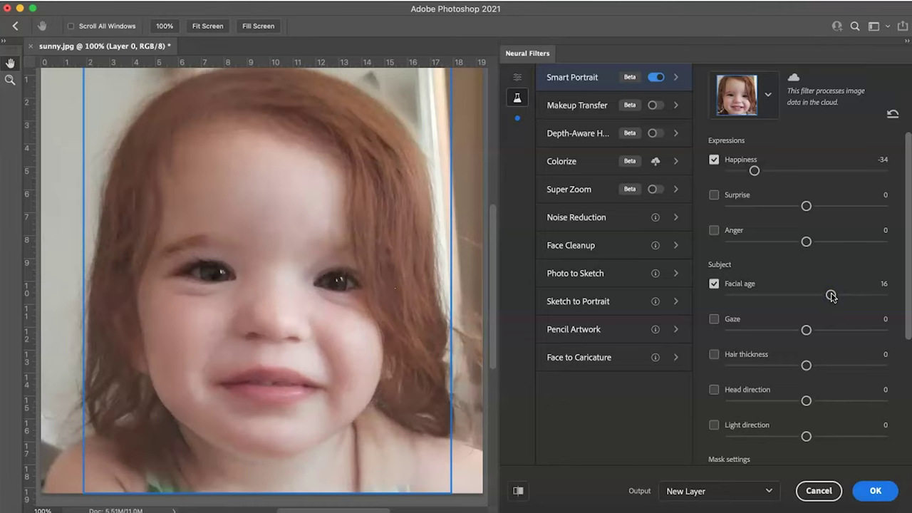
pyautogui.moveTo(832, 296); pyautogui.dragTo(851, 296)
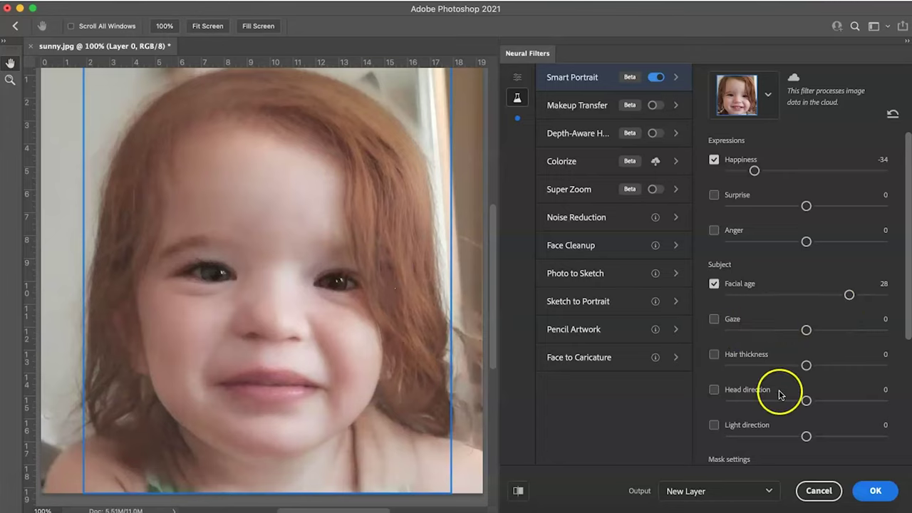
pyautogui.scroll(-3, 746, 398)
pyautogui.scroll(-4, 746, 397)
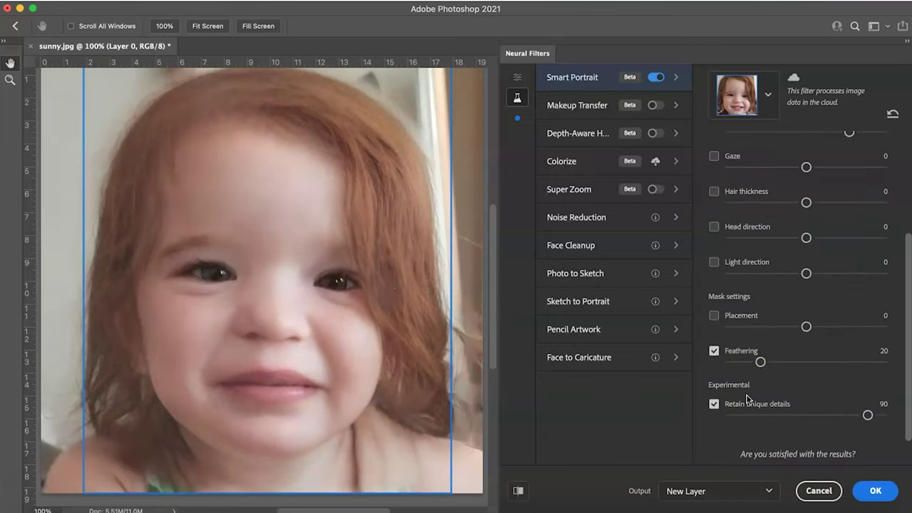
# Enable Surprise at 26, reset Happiness to 0, and tick Hair thickness
pyautogui.scroll(7, 746, 398)
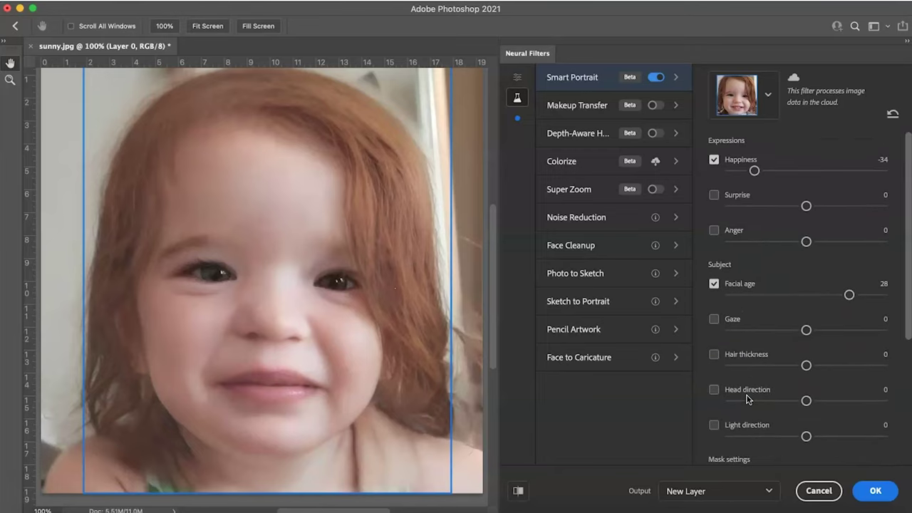
pyautogui.click(715, 197)
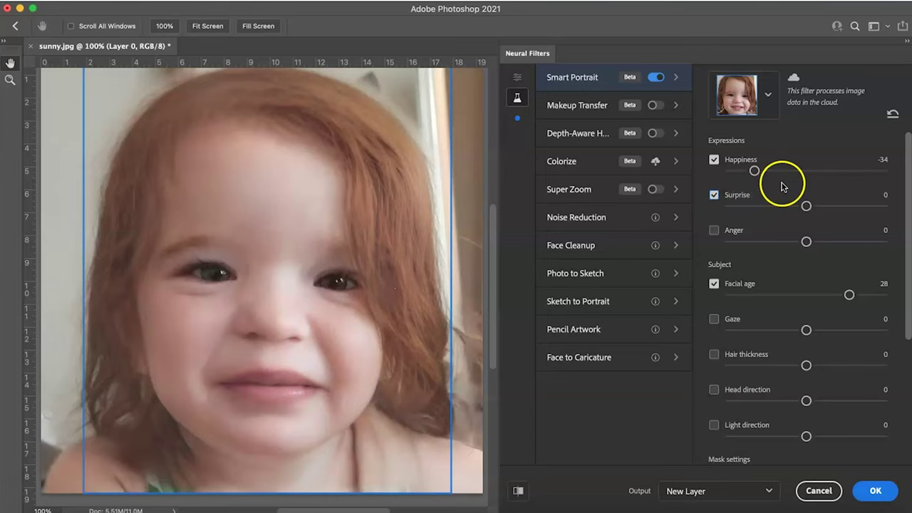
pyautogui.moveTo(807, 204); pyautogui.dragTo(847, 206)
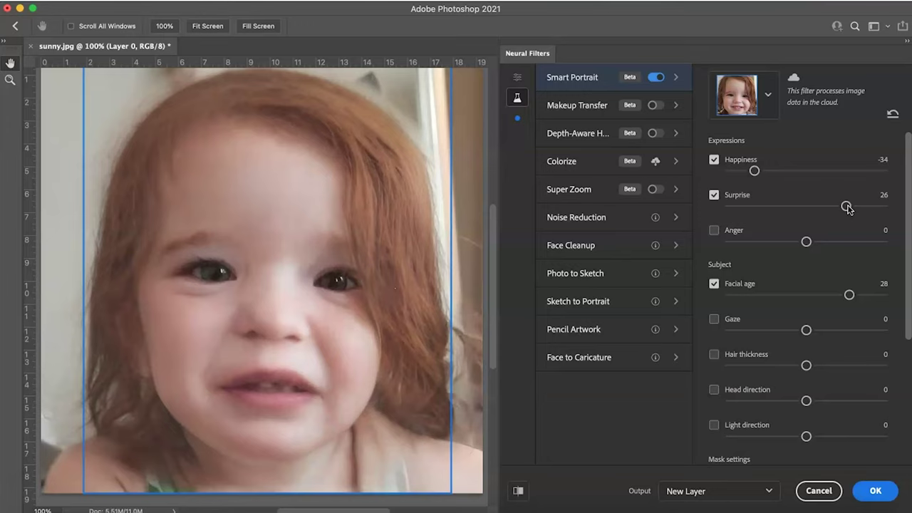
pyautogui.moveTo(754, 172); pyautogui.dragTo(801, 173)
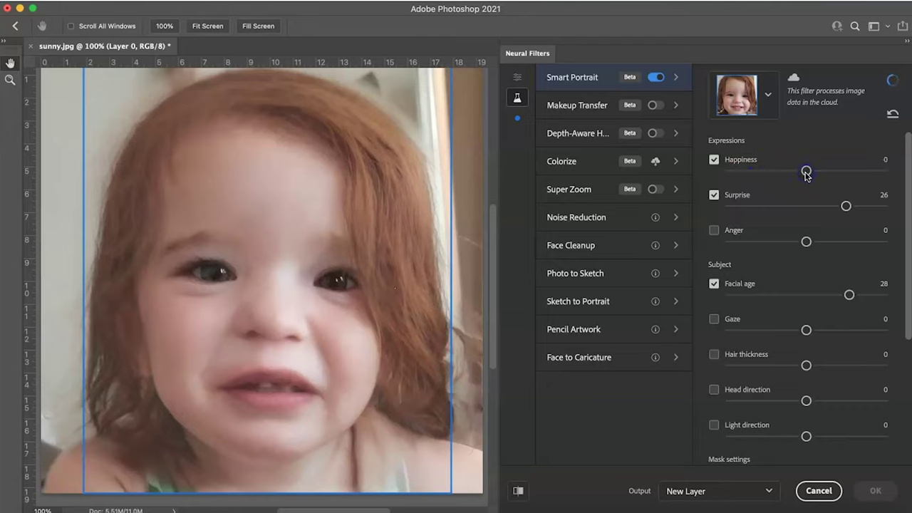
pyautogui.moveTo(807, 175); pyautogui.dragTo(806, 176)
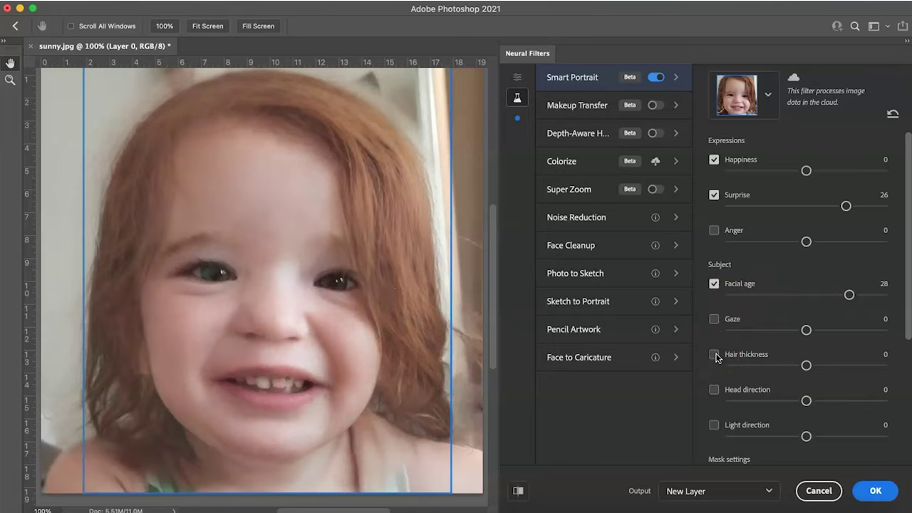
pyautogui.click(715, 355)
# Set Hair thickness to 26 and Head direction to -27
pyautogui.moveTo(807, 365); pyautogui.dragTo(849, 366)
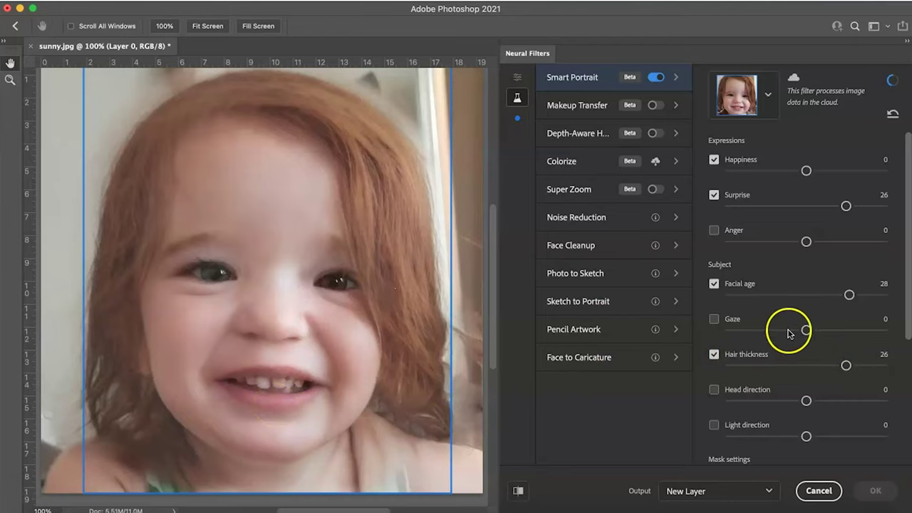
pyautogui.click(713, 319)
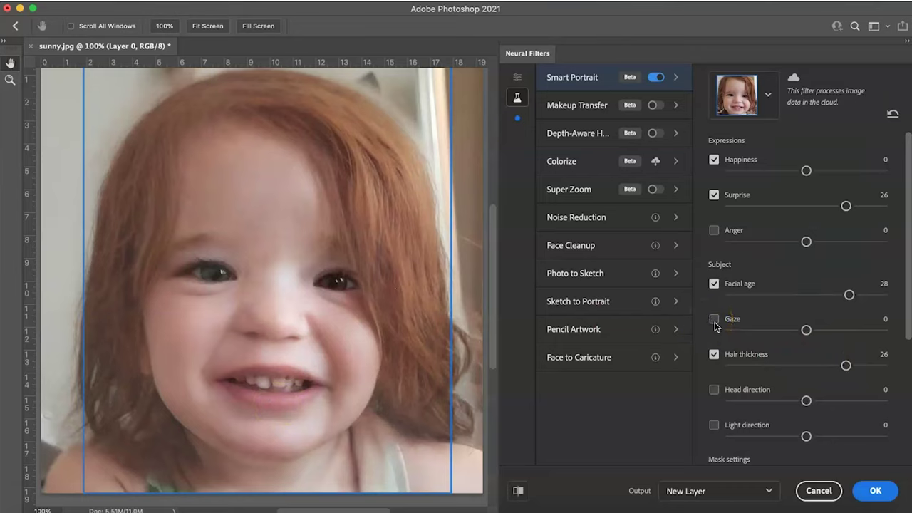
pyautogui.click(714, 390)
pyautogui.click(805, 400)
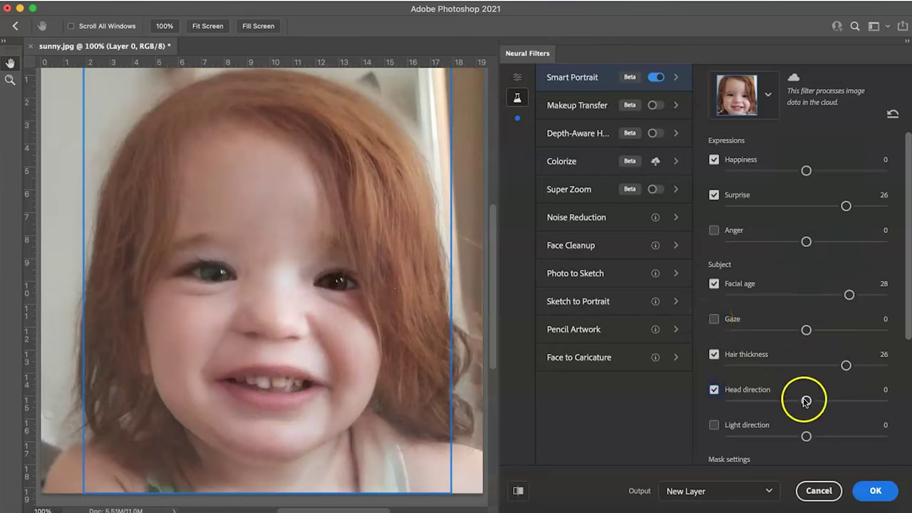
pyautogui.moveTo(805, 401); pyautogui.dragTo(846, 401)
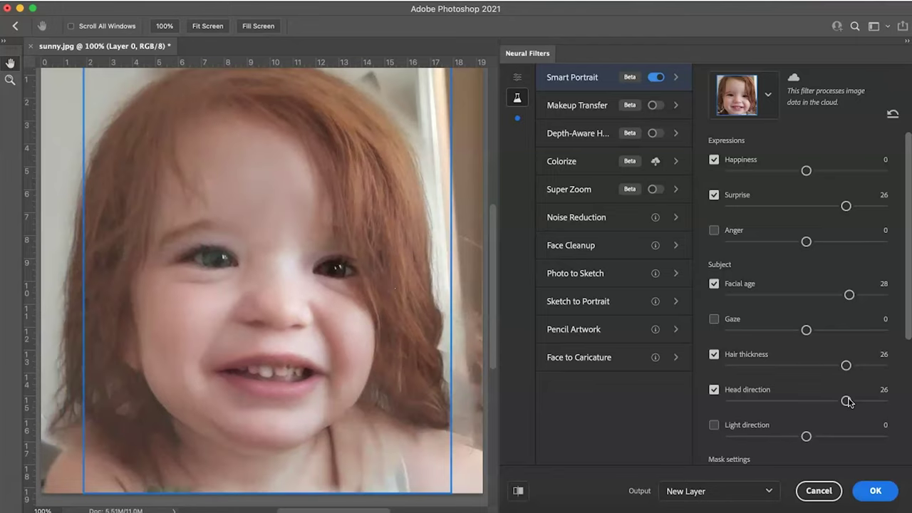
pyautogui.moveTo(847, 402); pyautogui.dragTo(764, 401)
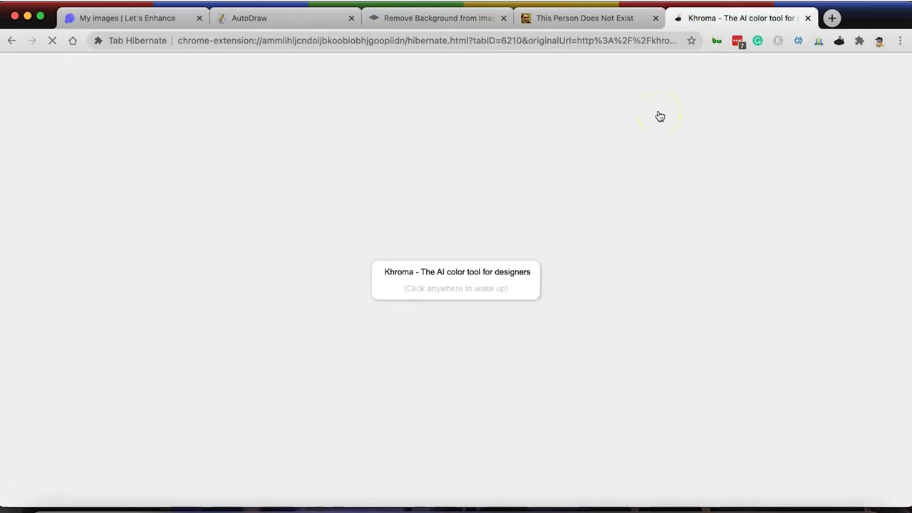
# Wake the suspended Khroma page and start training on favourite colours
pyautogui.click(660, 117)
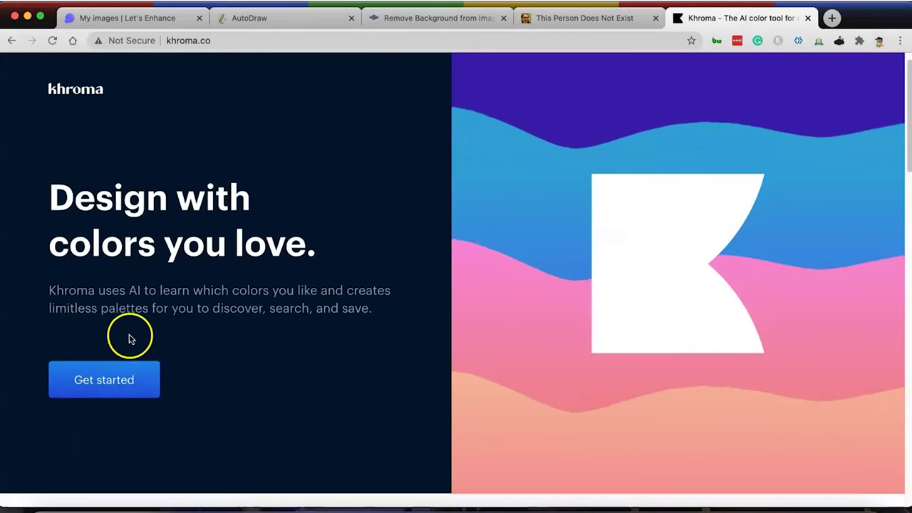
pyautogui.click(127, 381)
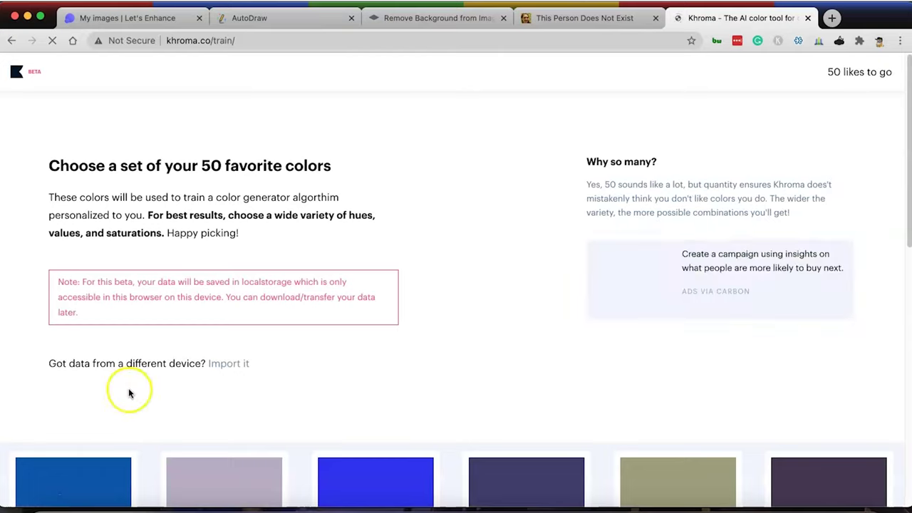
pyautogui.scroll(-5, 128, 390)
pyautogui.scroll(5, 129, 393)
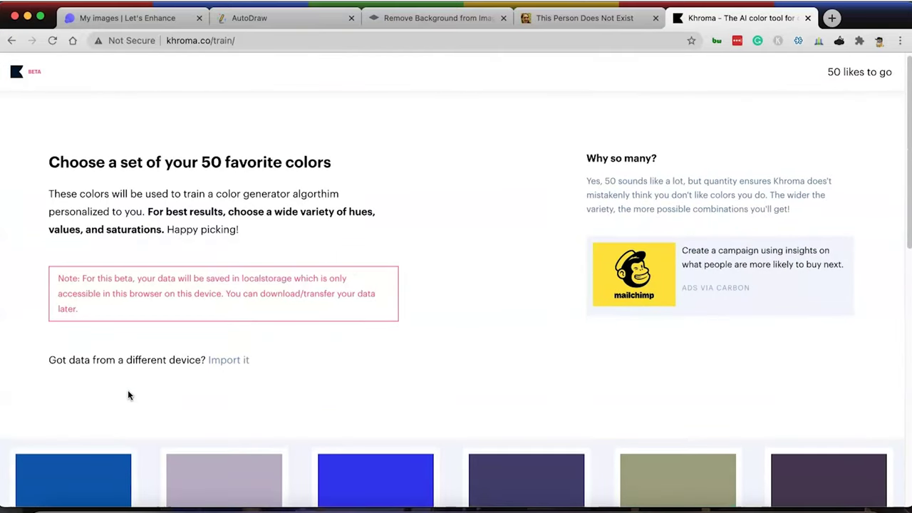
pyautogui.scroll(-3, 128, 389)
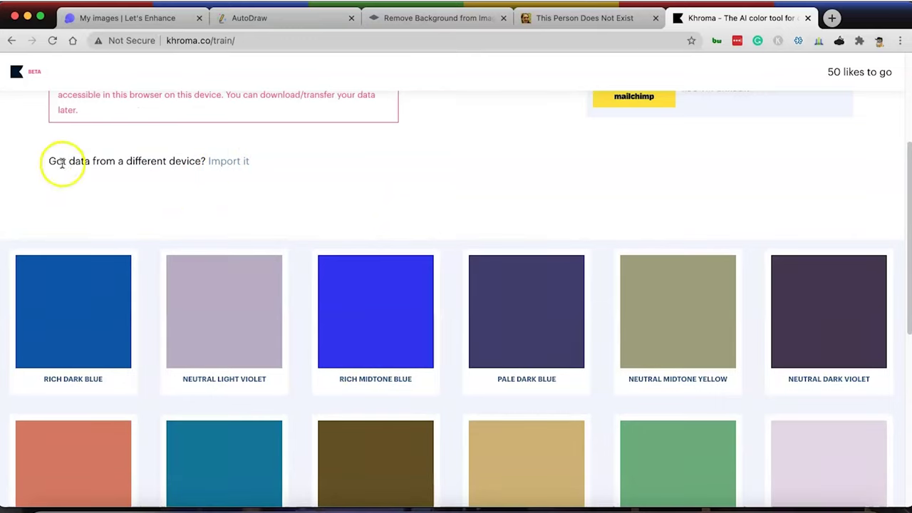
pyautogui.moveTo(62, 162); pyautogui.dragTo(195, 161)
pyautogui.click(157, 165)
# Pick Rich Dark Red and Rich Dark Blue as favourite colours
pyautogui.scroll(-2, 215, 272)
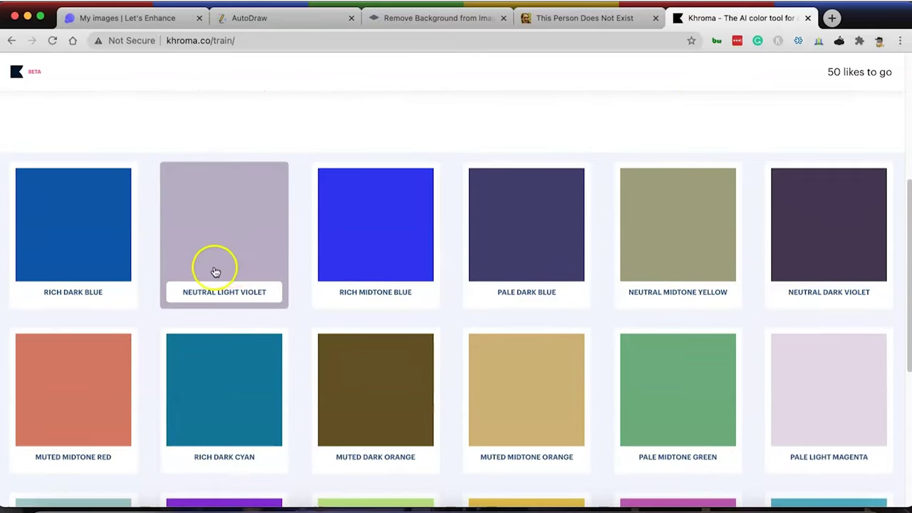
pyautogui.scroll(-20, 215, 272)
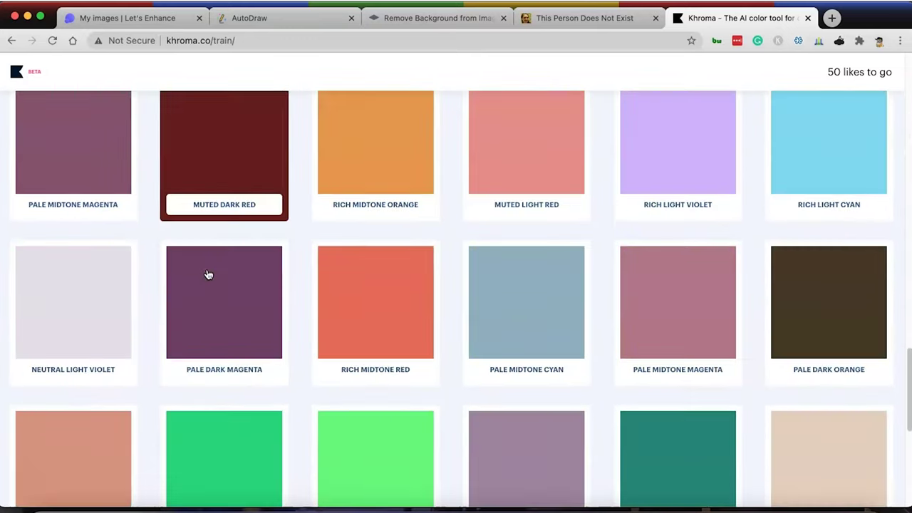
pyautogui.scroll(-15, 209, 275)
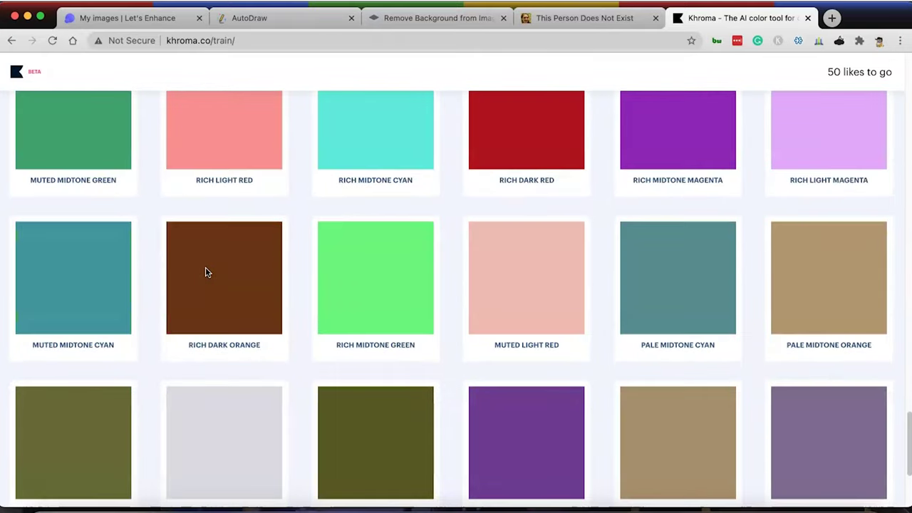
pyautogui.scroll(3, 206, 271)
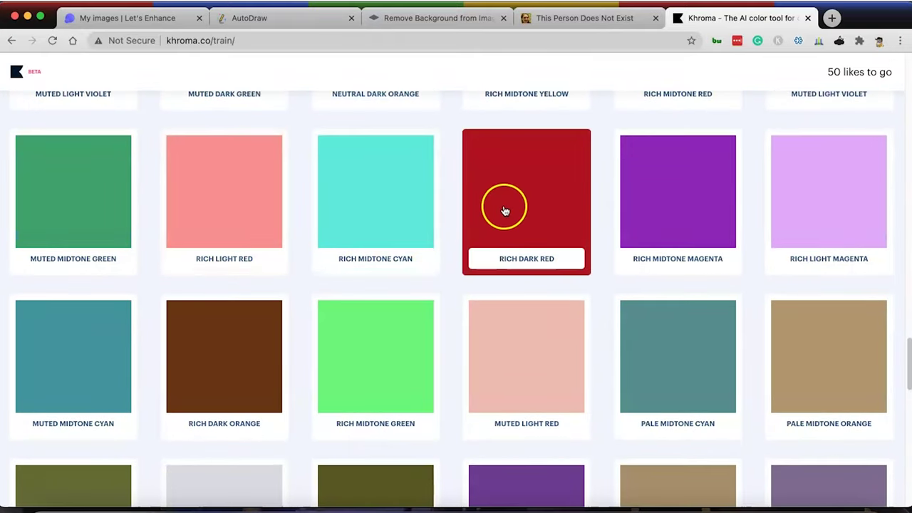
pyautogui.click(510, 263)
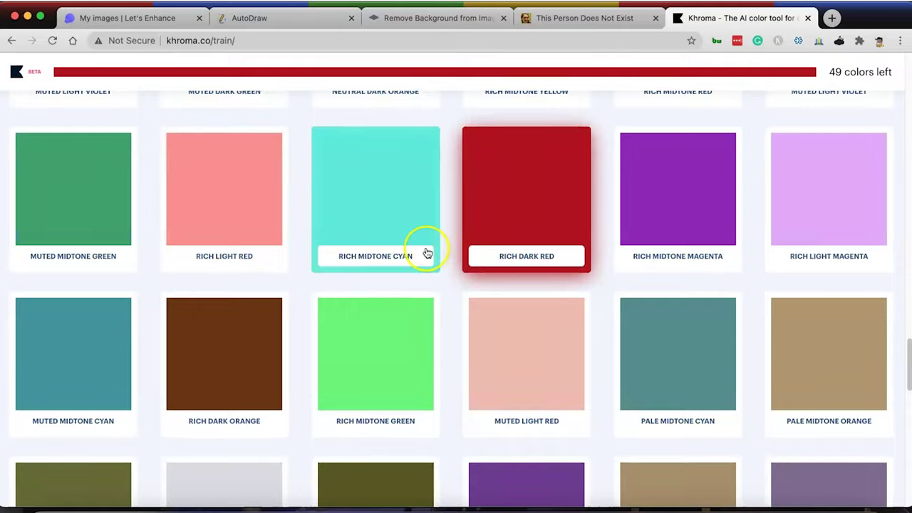
pyautogui.scroll(-10, 426, 253)
pyautogui.scroll(2, 425, 253)
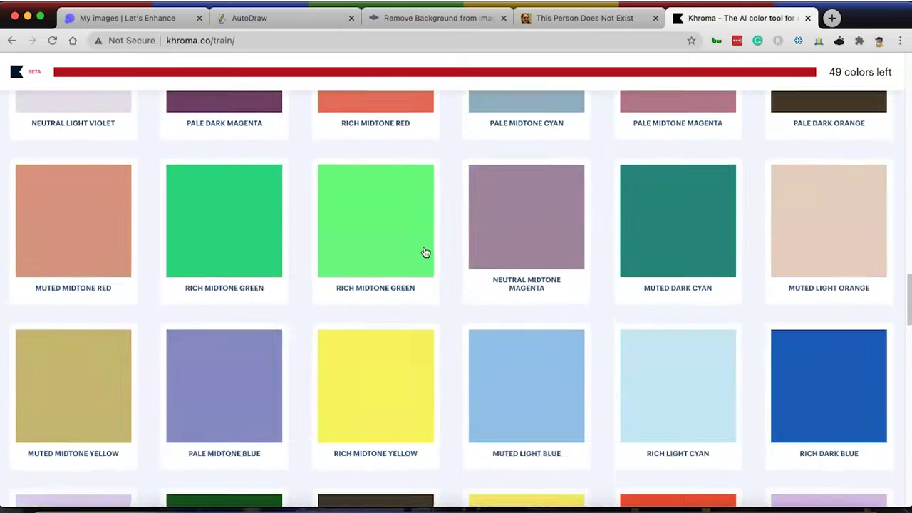
pyautogui.scroll(6, 425, 253)
pyautogui.scroll(-10, 425, 253)
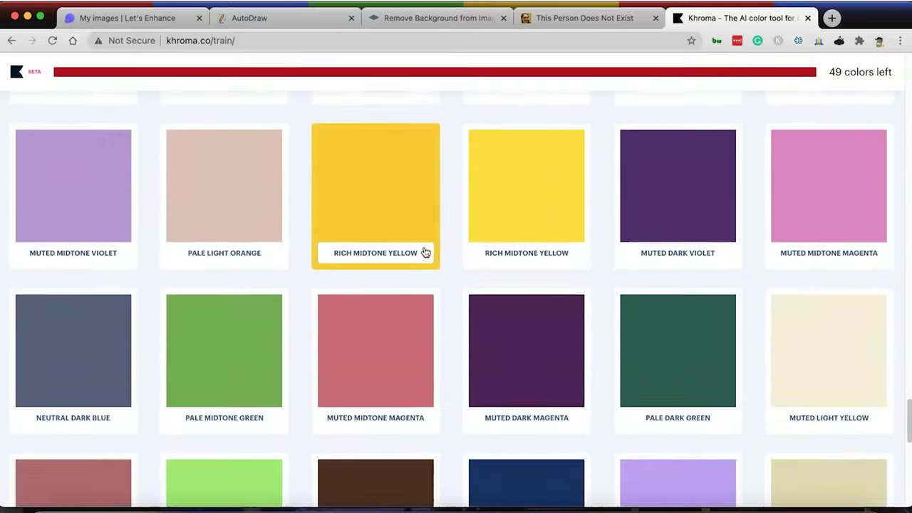
pyautogui.scroll(-10, 425, 253)
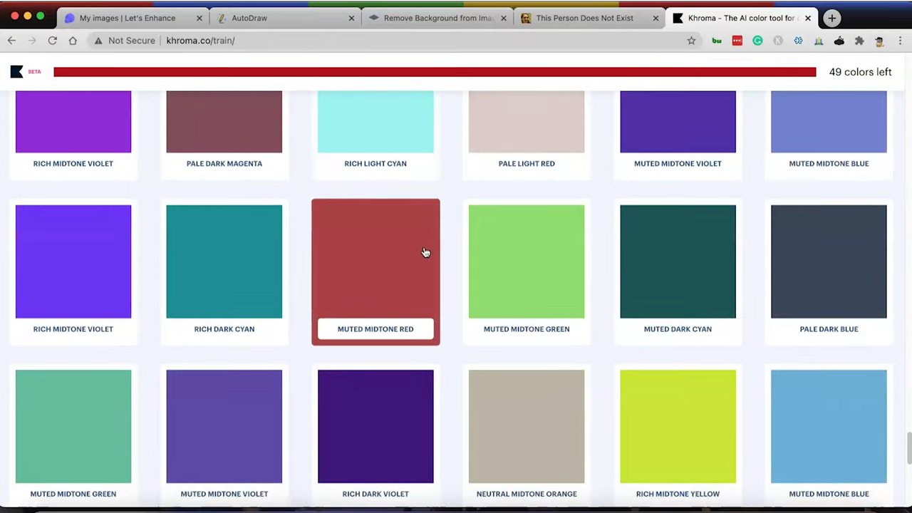
pyautogui.scroll(-15, 418, 255)
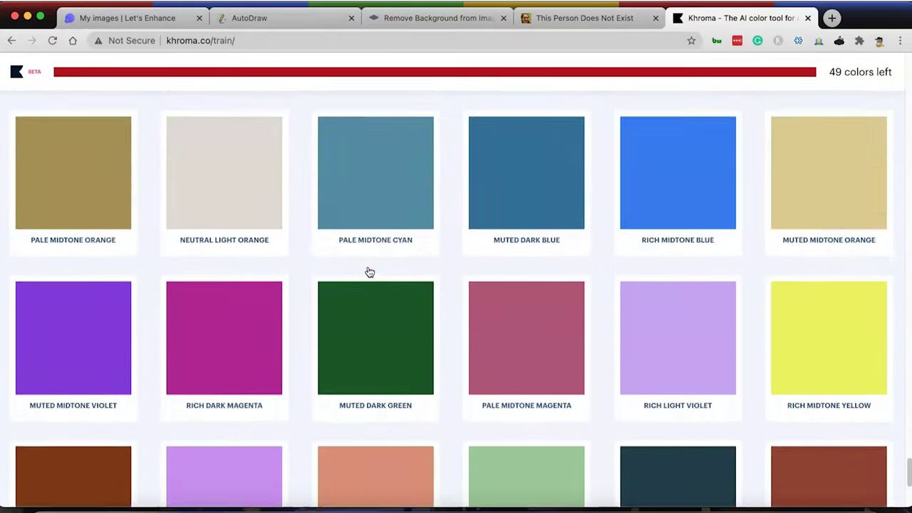
pyautogui.scroll(-12, 370, 272)
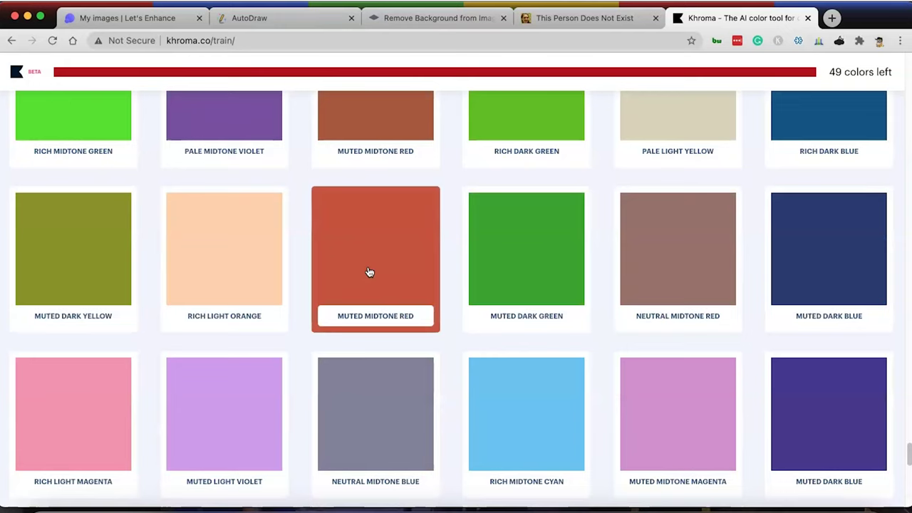
pyautogui.click(815, 123)
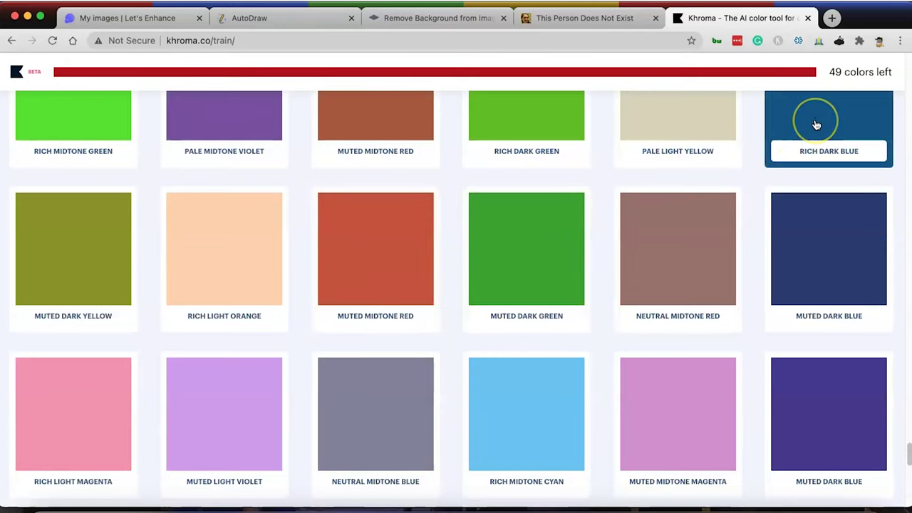
pyautogui.click(816, 125)
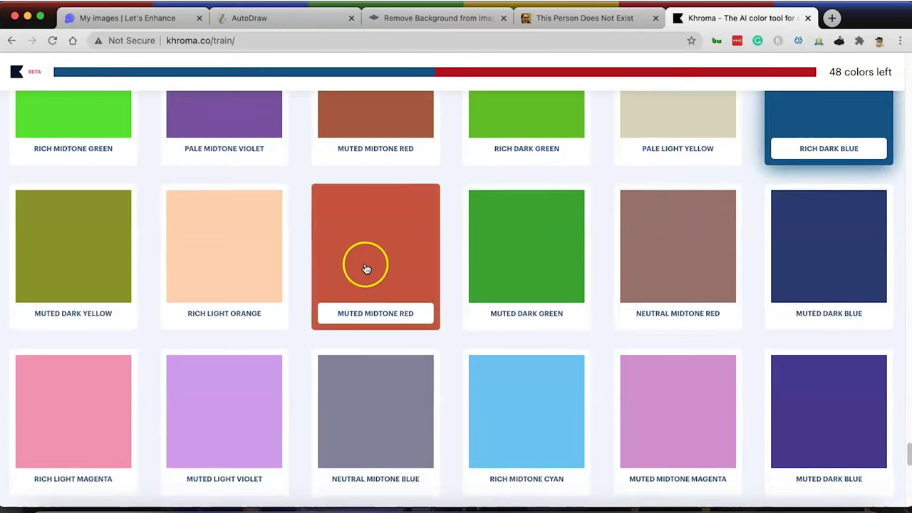
# Add Muted Midtone Red and Rich Dark Red to the favourite colours
pyautogui.scroll(-3, 364, 265)
pyautogui.scroll(-15, 365, 269)
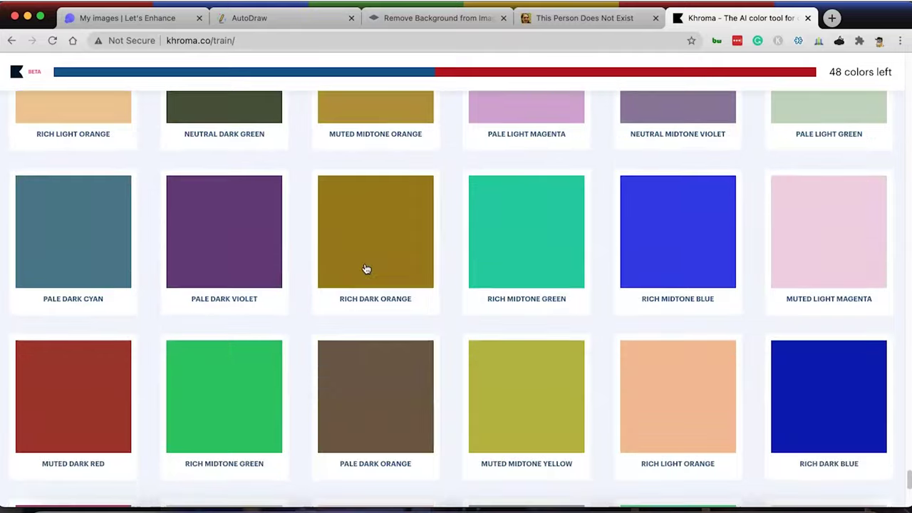
pyautogui.scroll(-12, 365, 268)
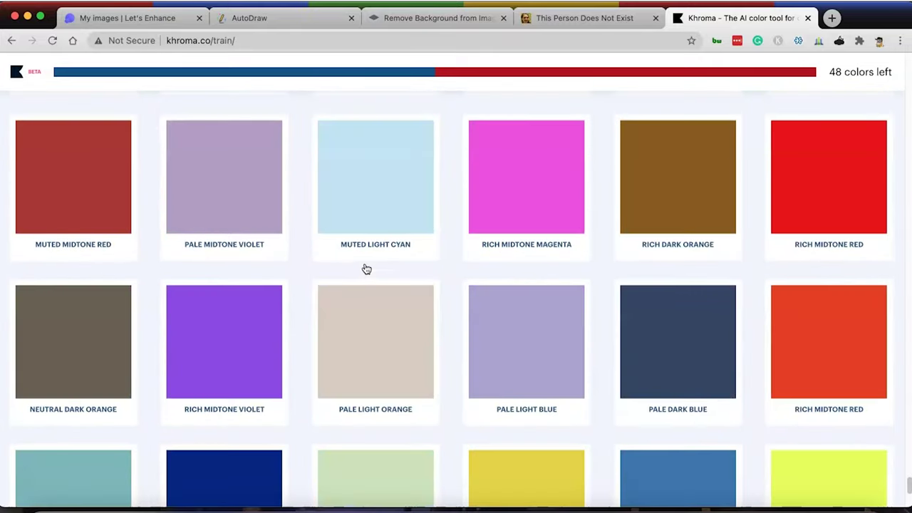
pyautogui.scroll(-5, 366, 269)
pyautogui.scroll(6, 364, 267)
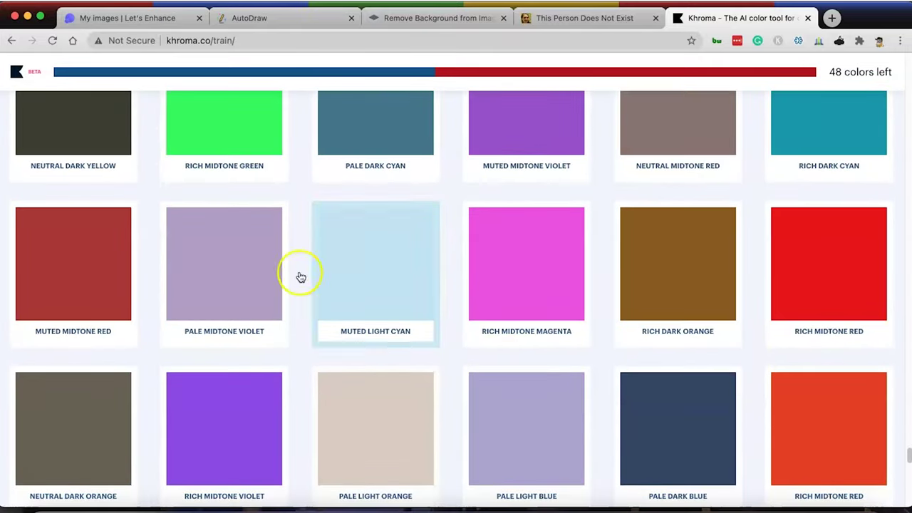
pyautogui.click(80, 280)
pyautogui.scroll(-5, 460, 291)
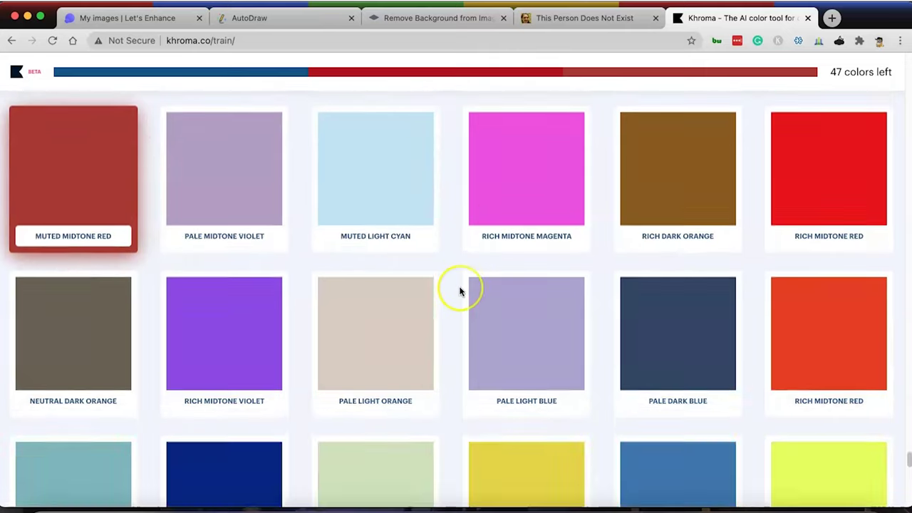
pyautogui.scroll(-8, 460, 291)
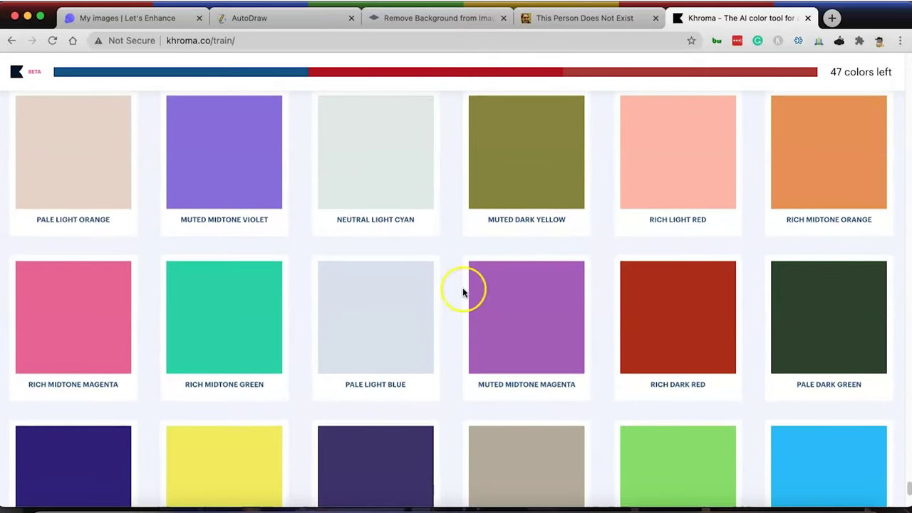
pyautogui.click(644, 320)
pyautogui.scroll(-6, 445, 328)
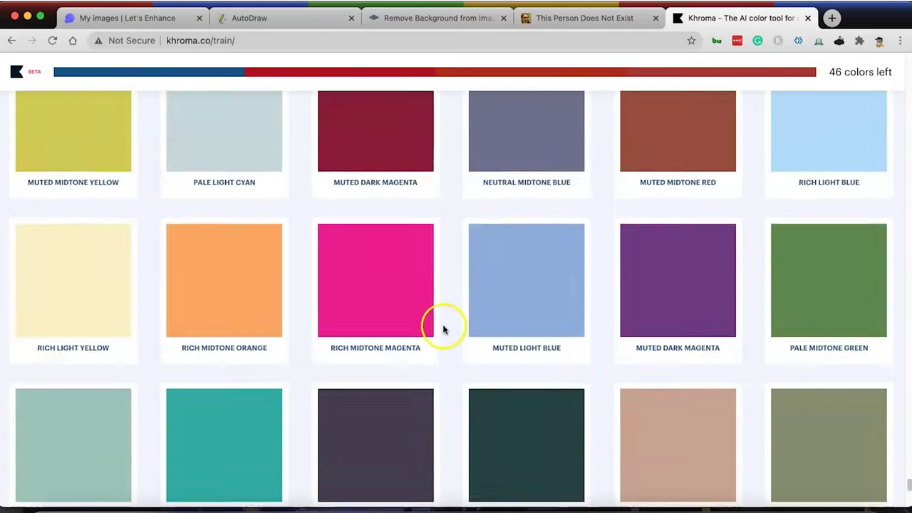
pyautogui.scroll(-8, 442, 326)
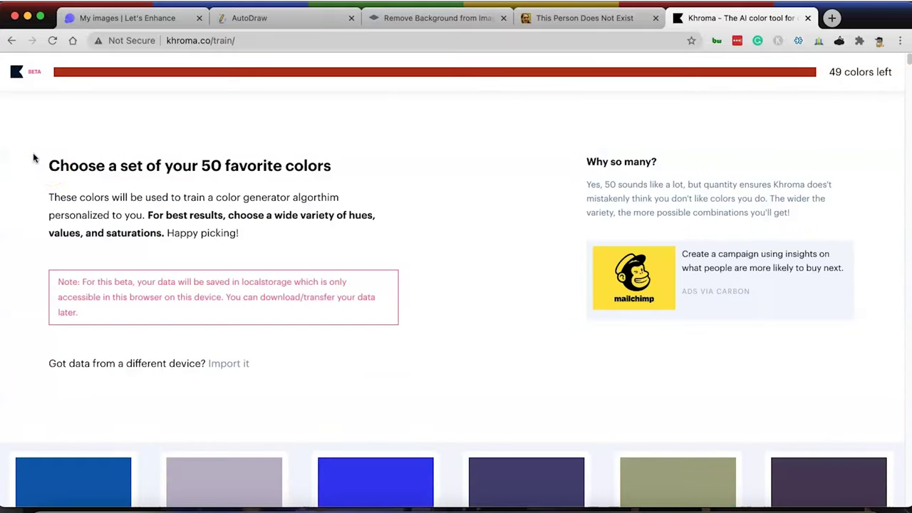
# Add Muted Dark Red, Rich Dark Red and Rich Dark Blue to the favourite colours
pyautogui.moveTo(50, 164); pyautogui.dragTo(348, 167)
pyautogui.click(348, 167)
pyautogui.scroll(-5, 199, 333)
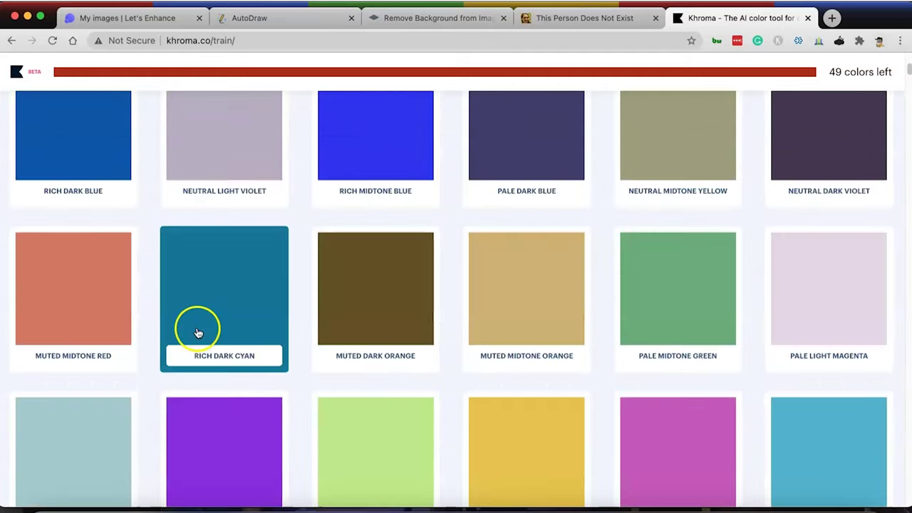
pyautogui.scroll(-10, 199, 333)
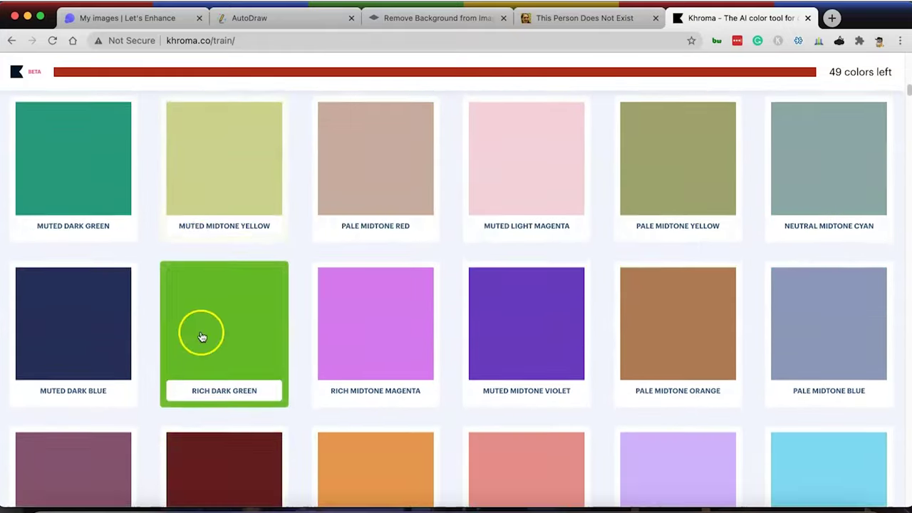
pyautogui.scroll(-2, 201, 335)
pyautogui.click(200, 335)
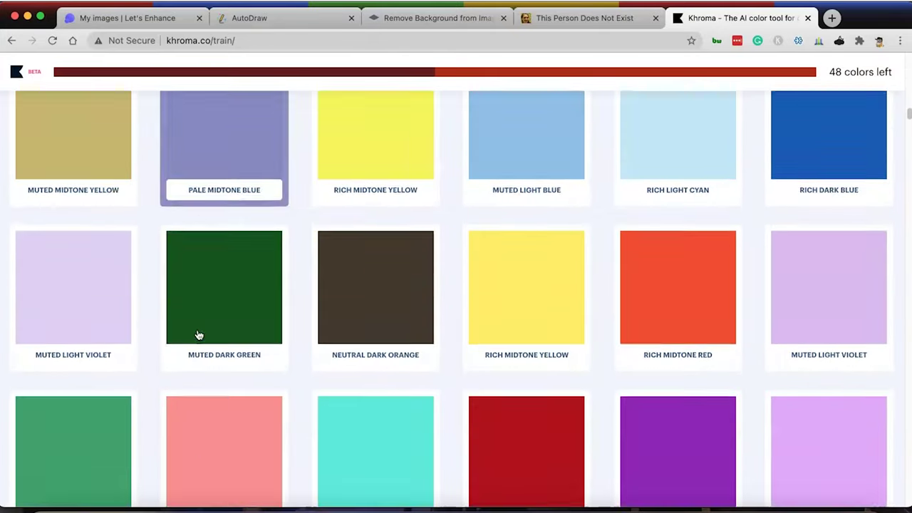
pyautogui.scroll(-3, 199, 335)
pyautogui.click(499, 234)
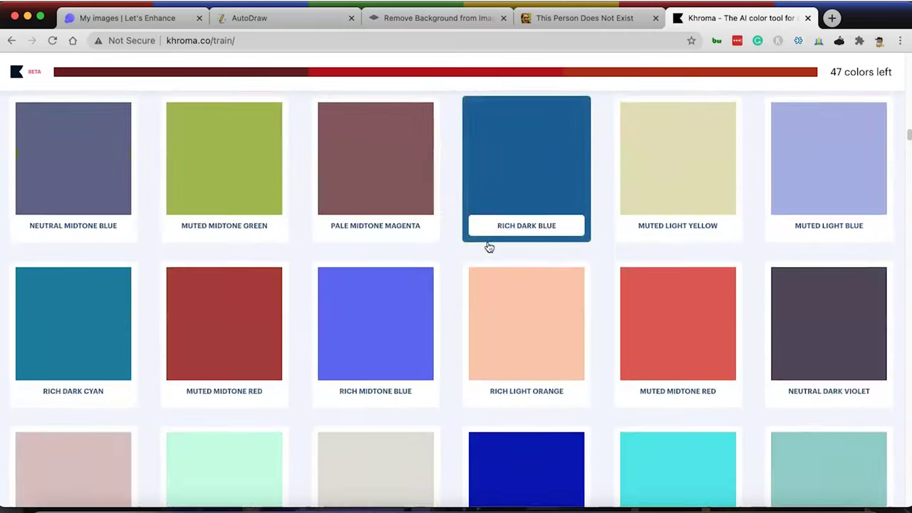
pyautogui.click(507, 166)
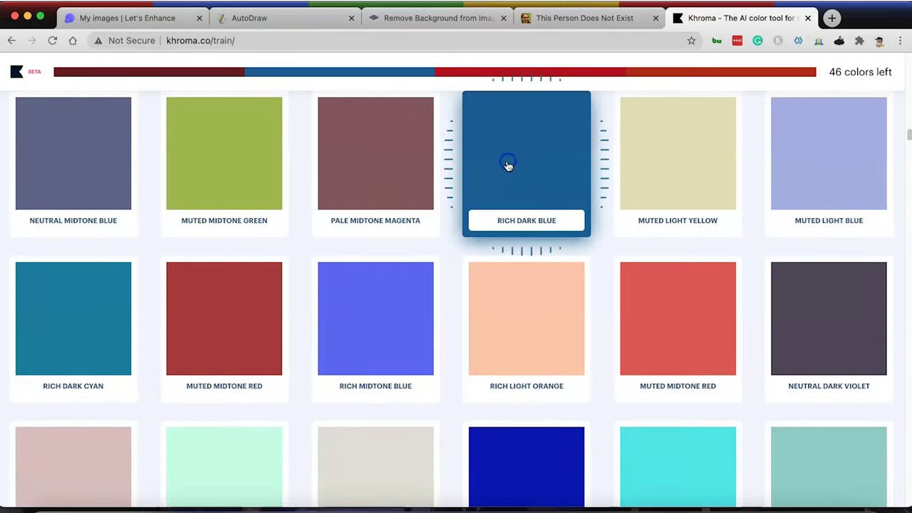
# Pick Rich Dark Magenta as the final colour, dismiss the ready notice, and start training
pyautogui.scroll(-2, 506, 175)
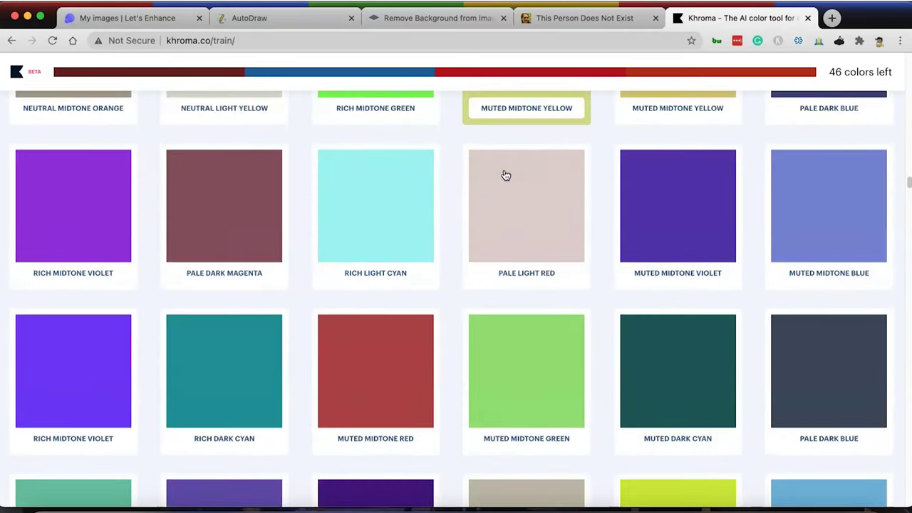
pyautogui.scroll(-15, 228, 301)
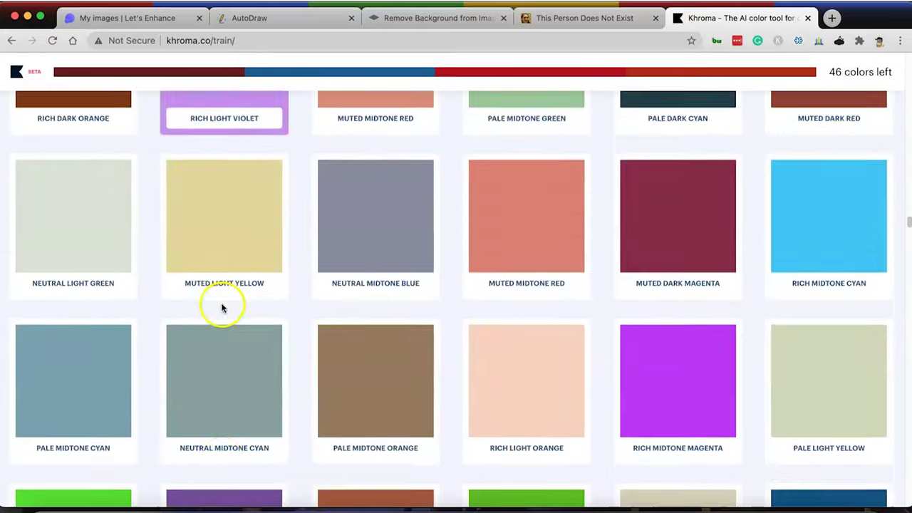
pyautogui.scroll(-5, 223, 309)
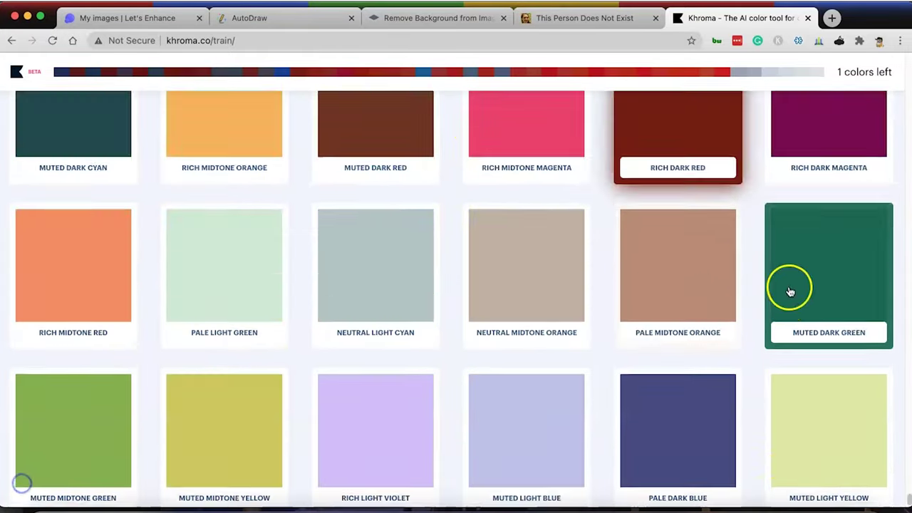
pyautogui.scroll(-5, 788, 287)
pyautogui.scroll(-3, 737, 278)
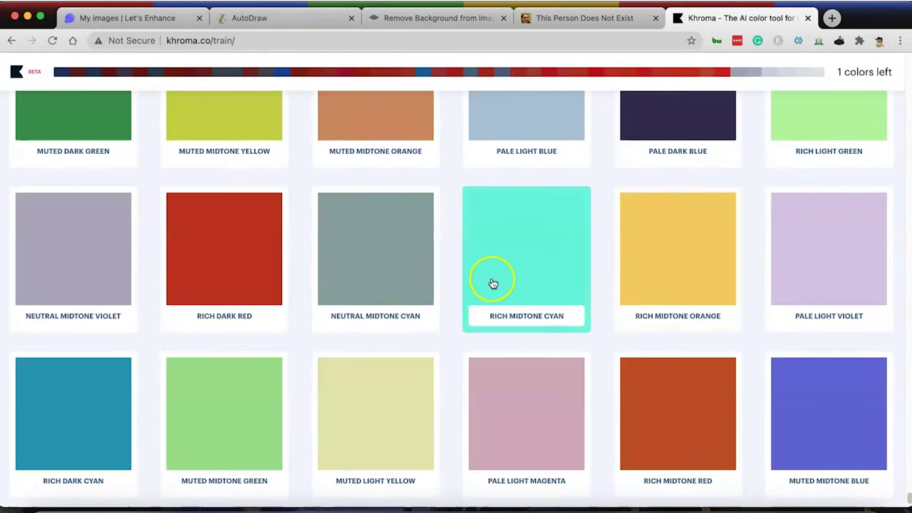
pyautogui.scroll(7, 494, 284)
pyautogui.scroll(-4, 479, 279)
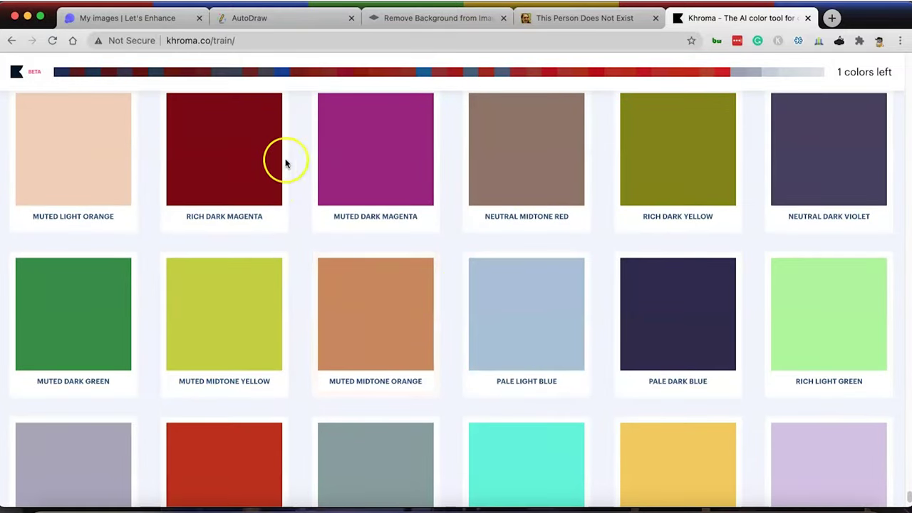
pyautogui.click(235, 143)
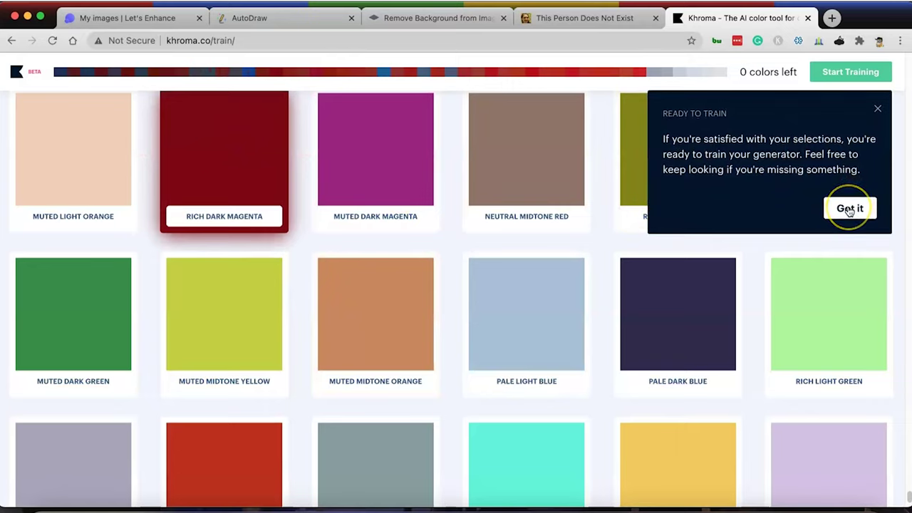
pyautogui.click(849, 210)
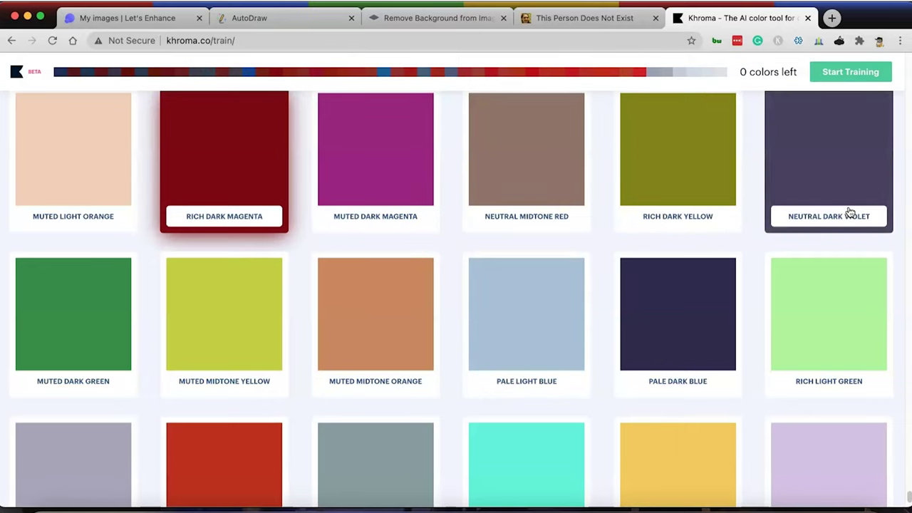
pyautogui.click(859, 82)
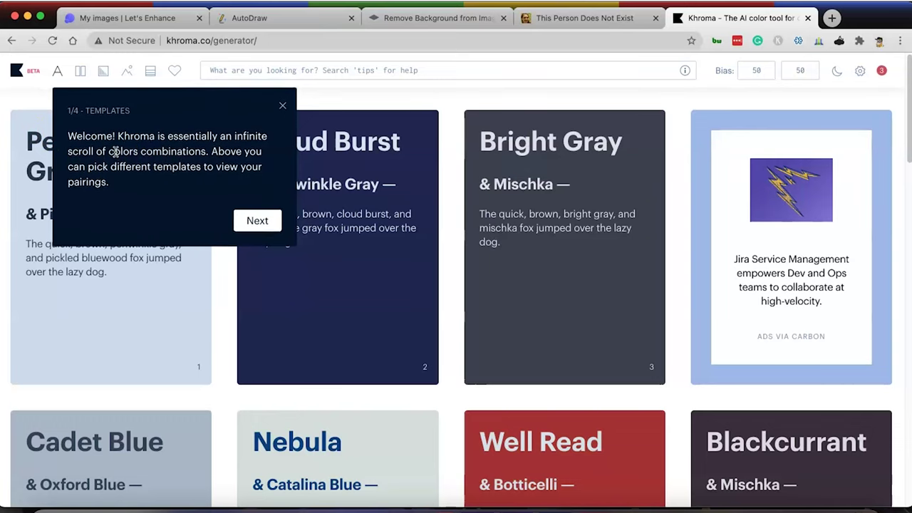
# Advance the welcome tour from the Templates tip to the search tip
pyautogui.click(246, 222)
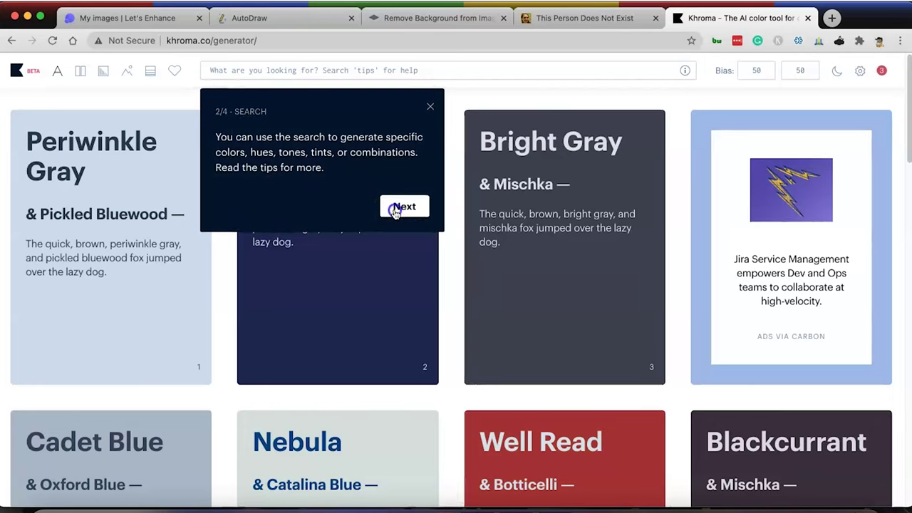
# Step through the Bias and Settings tips and close the welcome tour
pyautogui.click(396, 213)
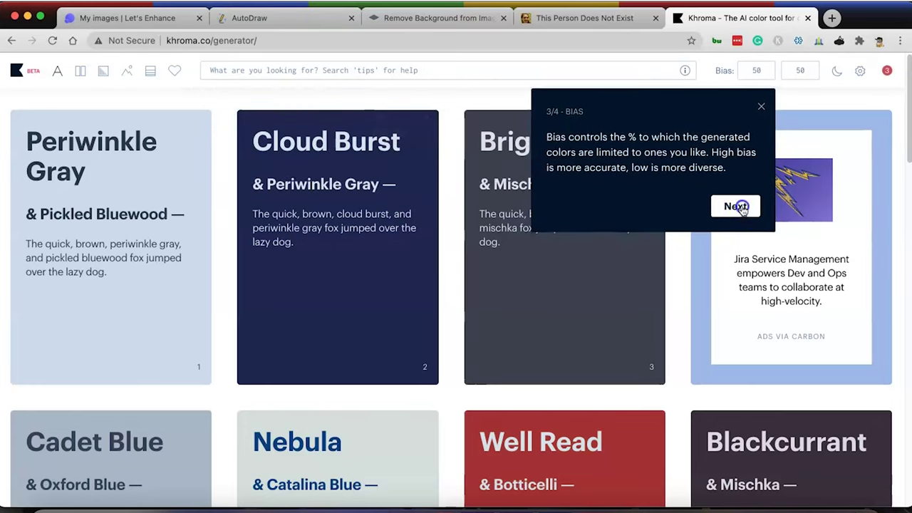
pyautogui.click(734, 208)
pyautogui.click(823, 191)
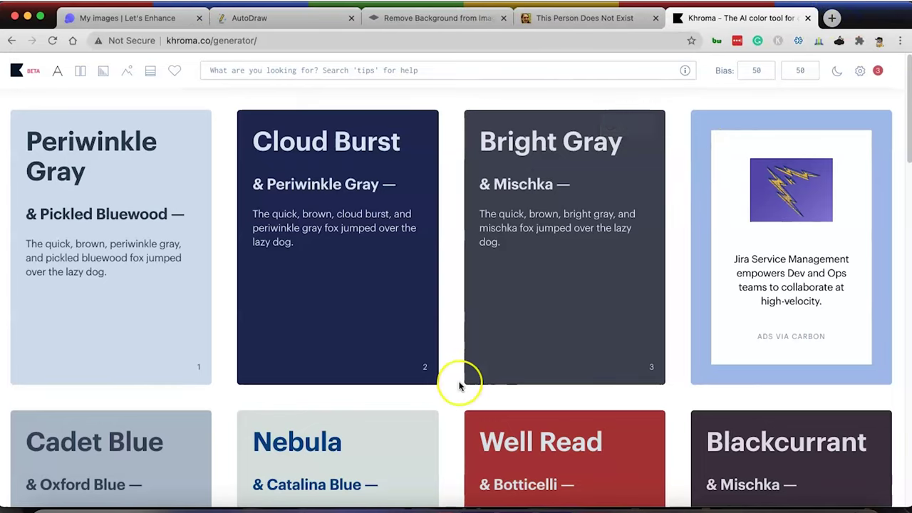
pyautogui.scroll(-5, 460, 385)
# Scroll down to card 71 and highlight the Red Berry & Mystic names
pyautogui.scroll(-8, 459, 385)
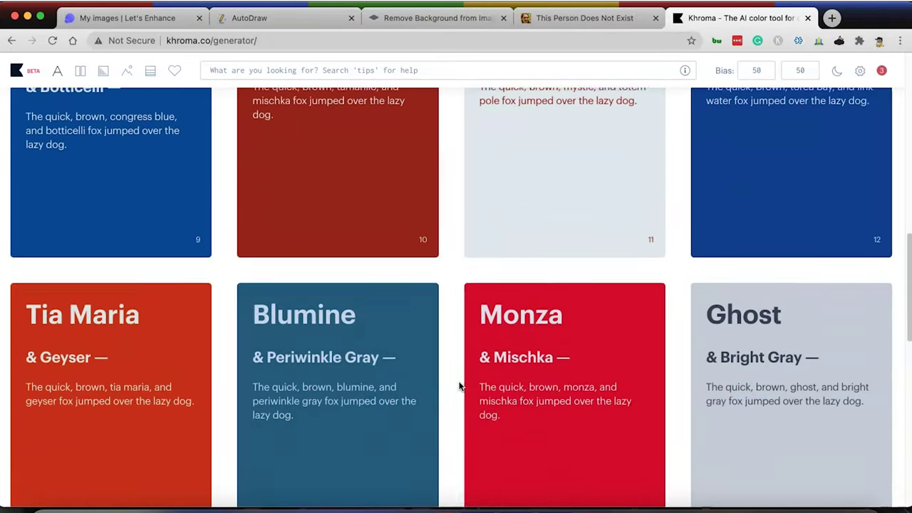
pyautogui.scroll(-10, 459, 387)
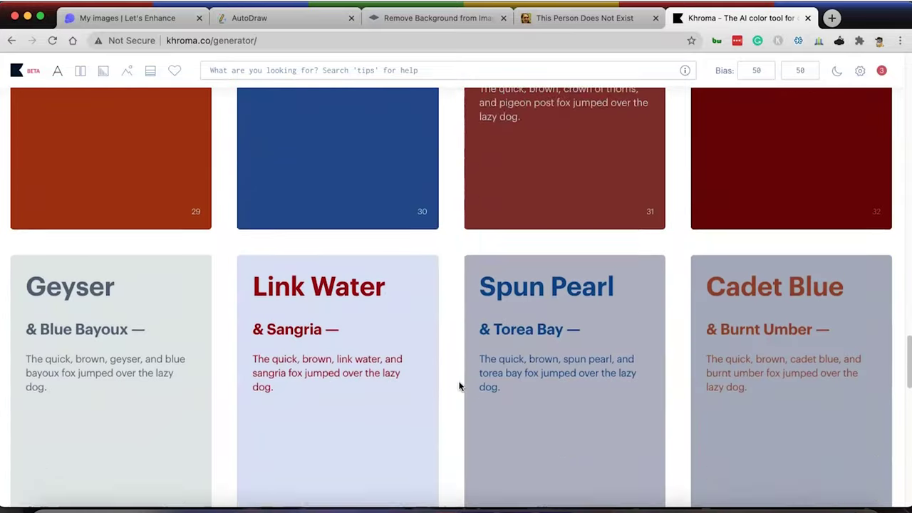
pyautogui.scroll(-8, 460, 387)
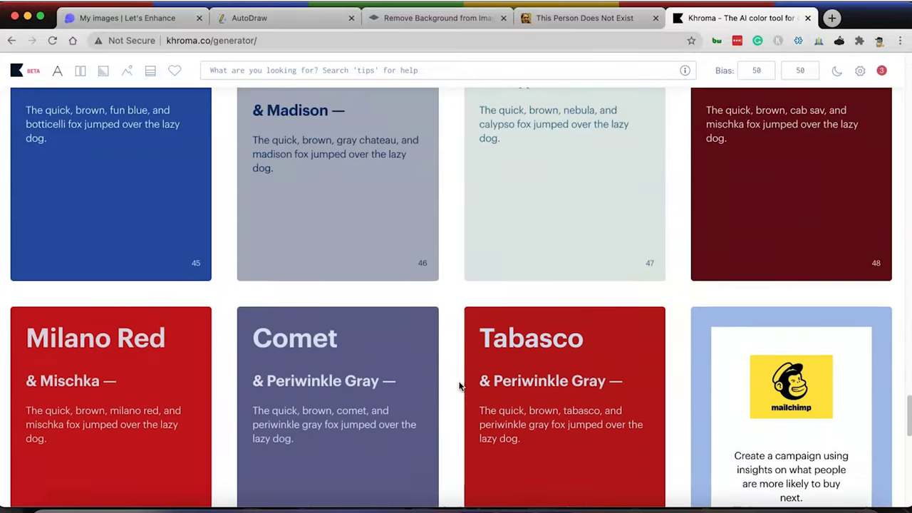
pyautogui.scroll(-2, 460, 387)
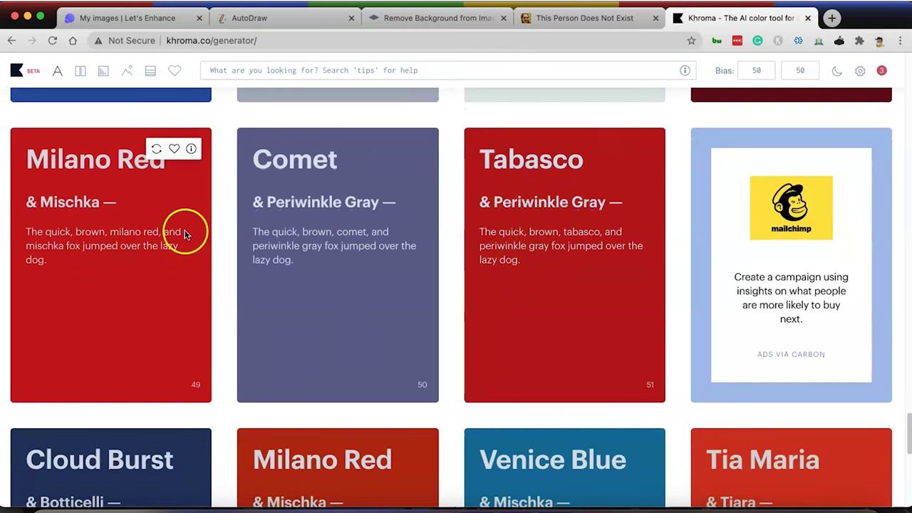
pyautogui.scroll(-2, 116, 315)
pyautogui.scroll(-10, 116, 314)
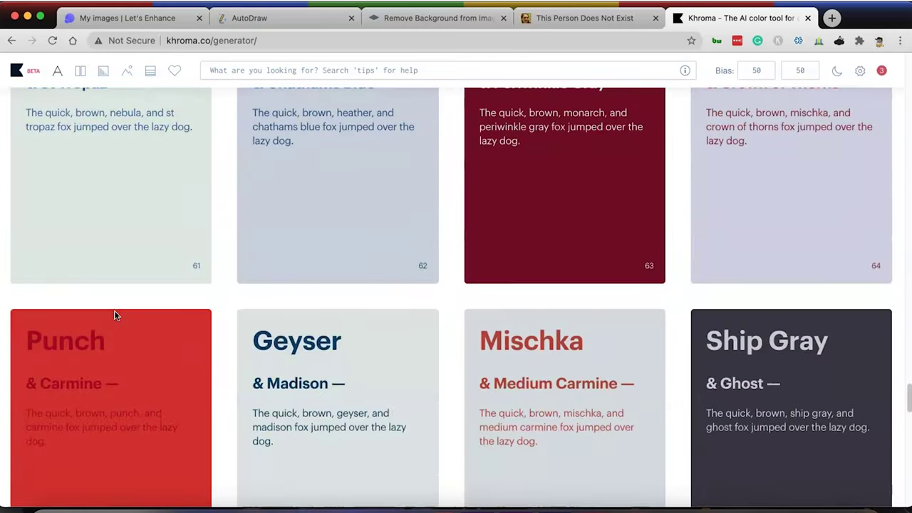
pyautogui.scroll(-5, 114, 310)
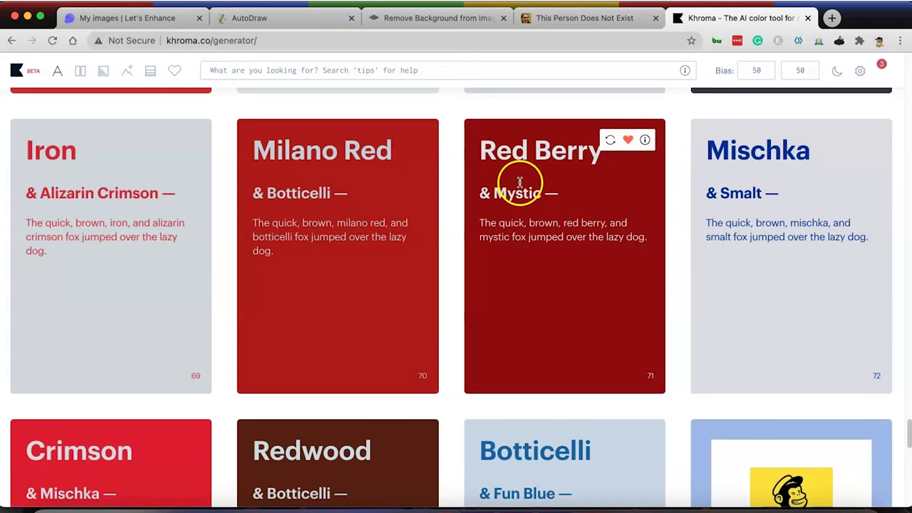
pyautogui.moveTo(483, 149); pyautogui.dragTo(598, 216)
# Show card 71's details: Red Berry #940803, Mystic #D9E5E9, AAA 7.12:1 contrast
pyautogui.click(564, 257)
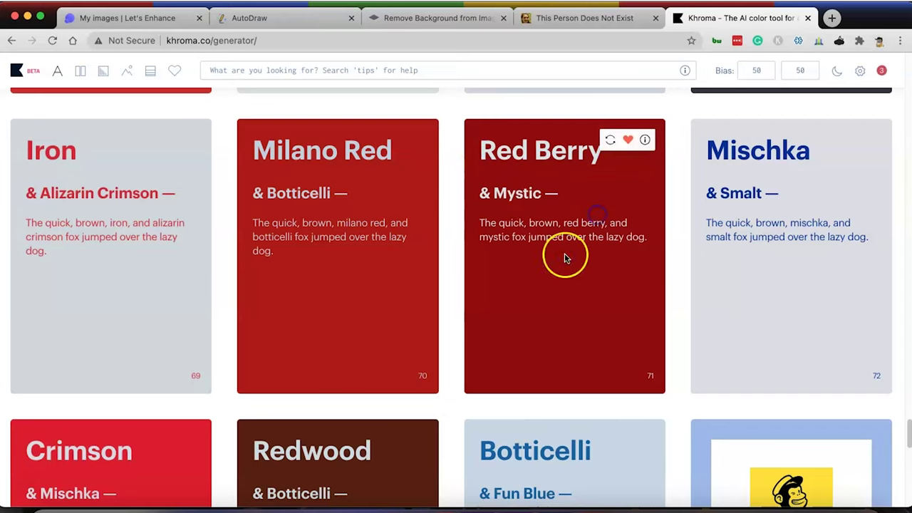
pyautogui.click(644, 135)
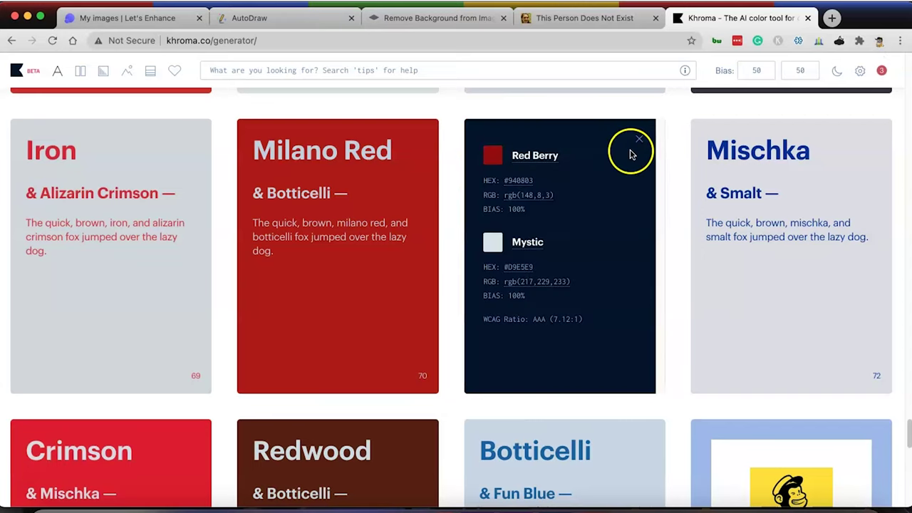
pyautogui.click(644, 142)
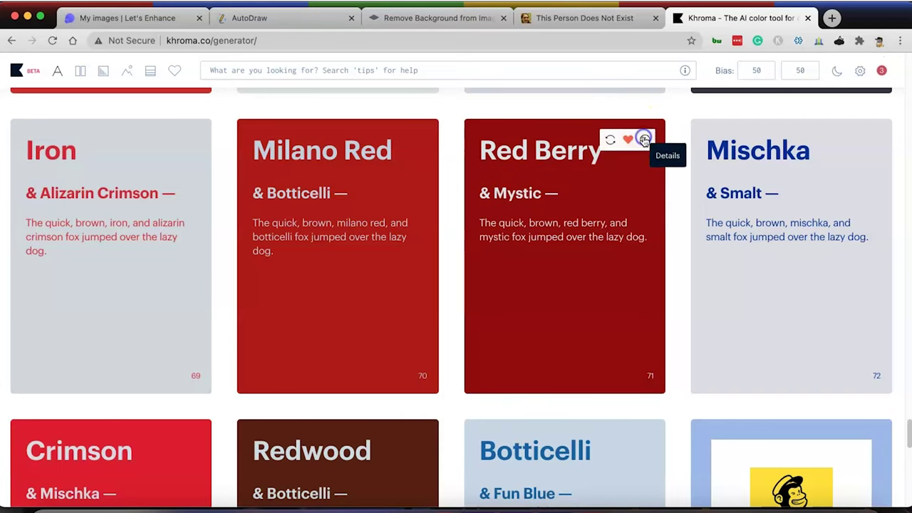
pyautogui.click(646, 142)
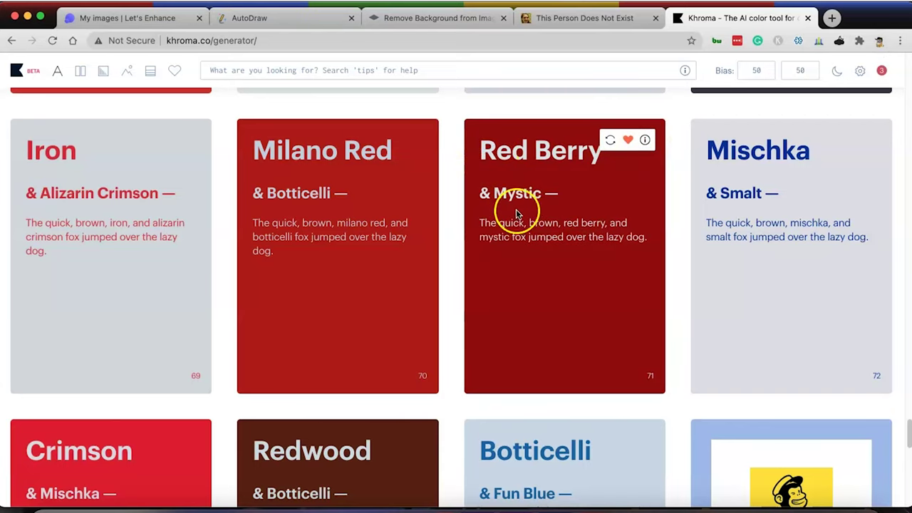
pyautogui.click(644, 142)
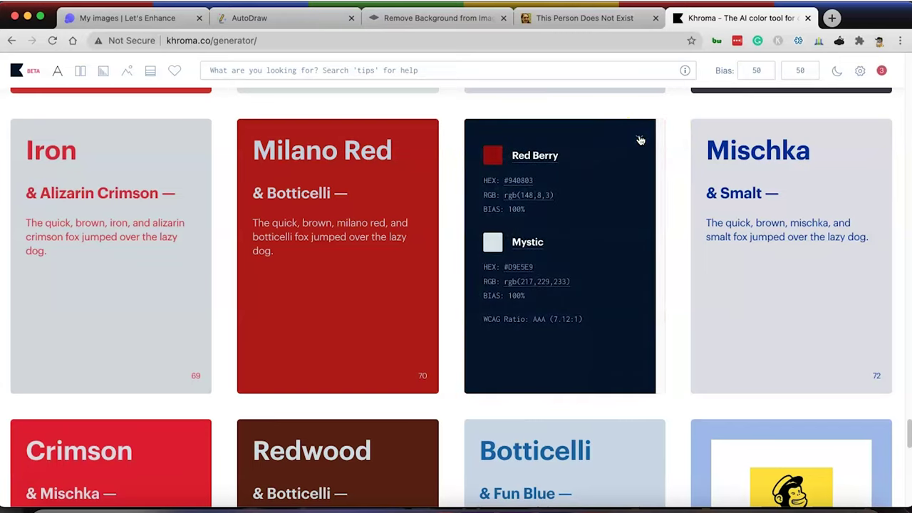
pyautogui.click(501, 177)
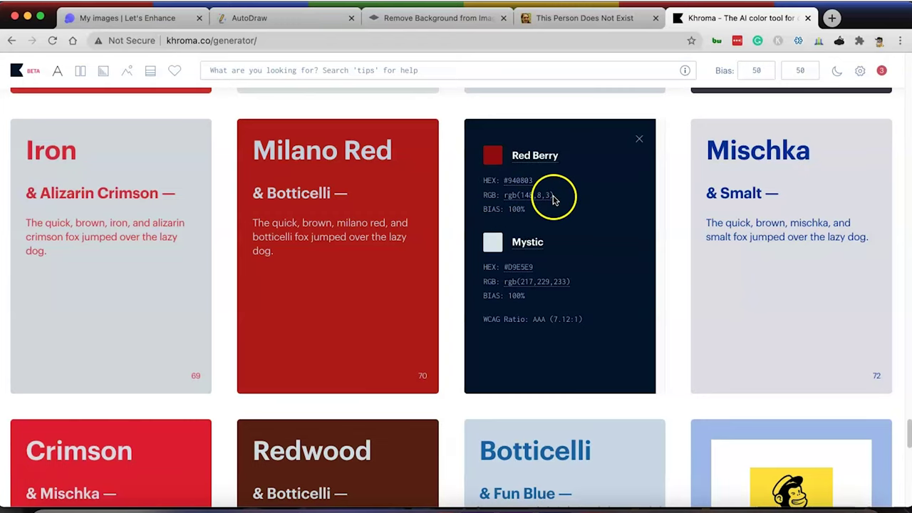
# Browse further generated palettes, then return to Periwinkle Gray & Pickled Bluewood at the top
pyautogui.scroll(-2, 551, 311)
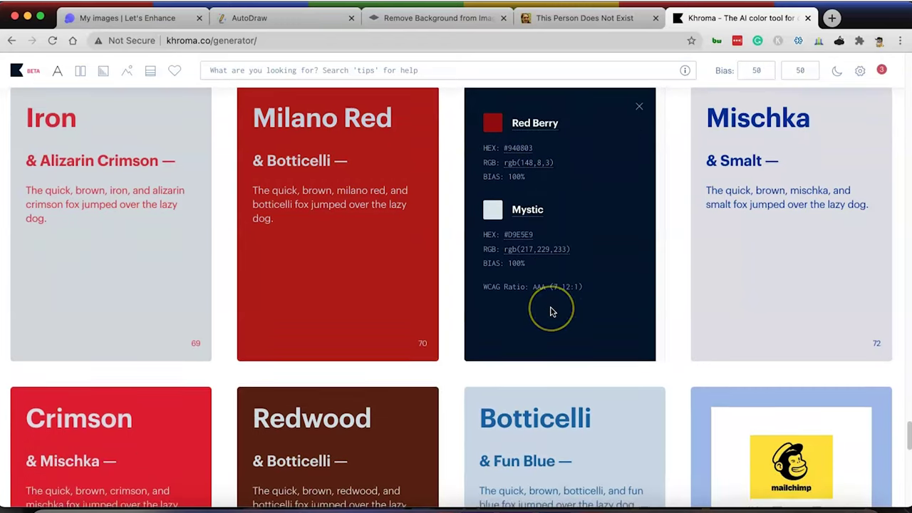
pyautogui.scroll(-20, 551, 312)
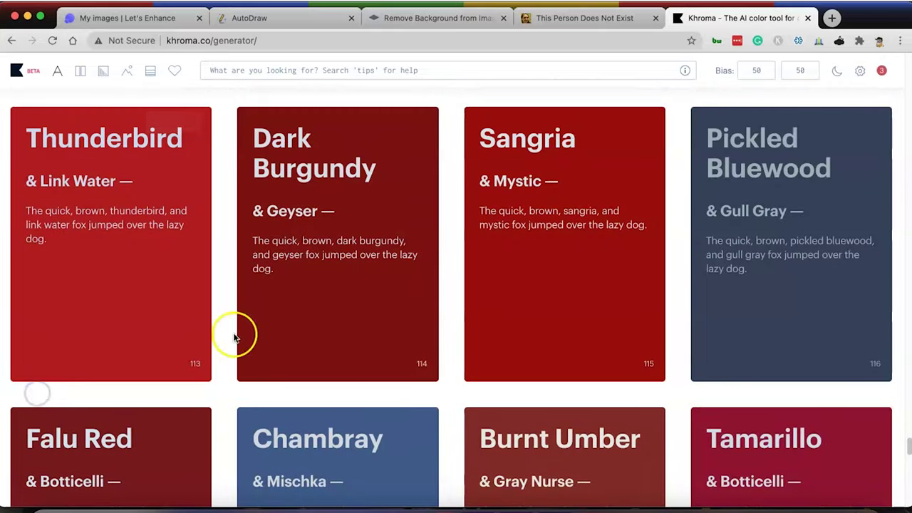
pyautogui.scroll(-6, 299, 342)
pyautogui.scroll(-11, 369, 349)
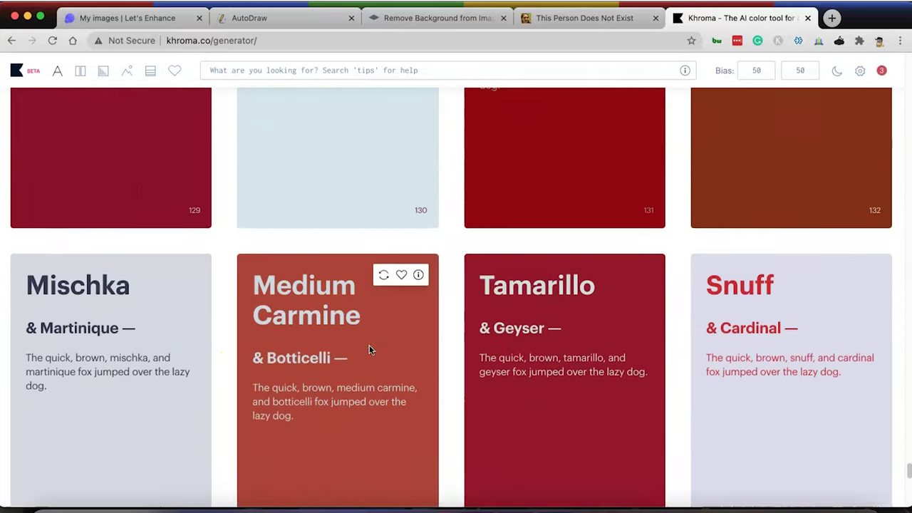
pyautogui.scroll(-14, 369, 349)
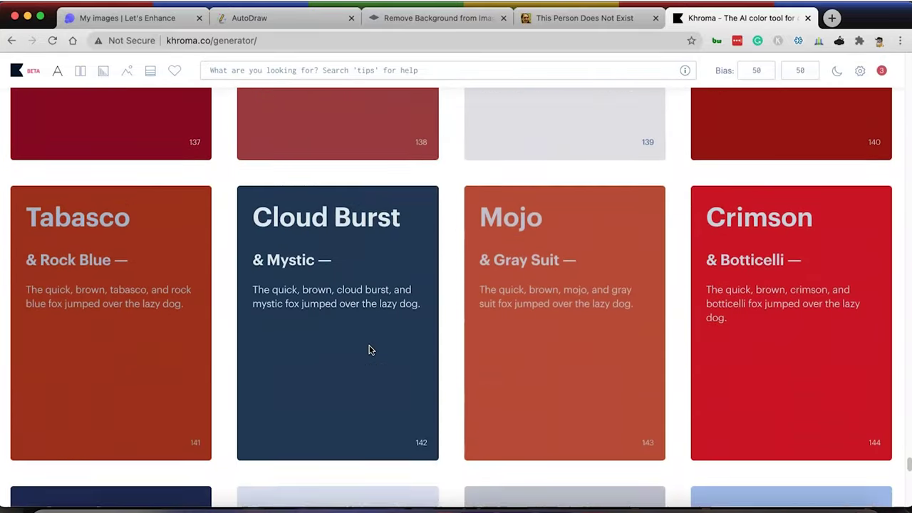
pyautogui.scroll(-20, 369, 349)
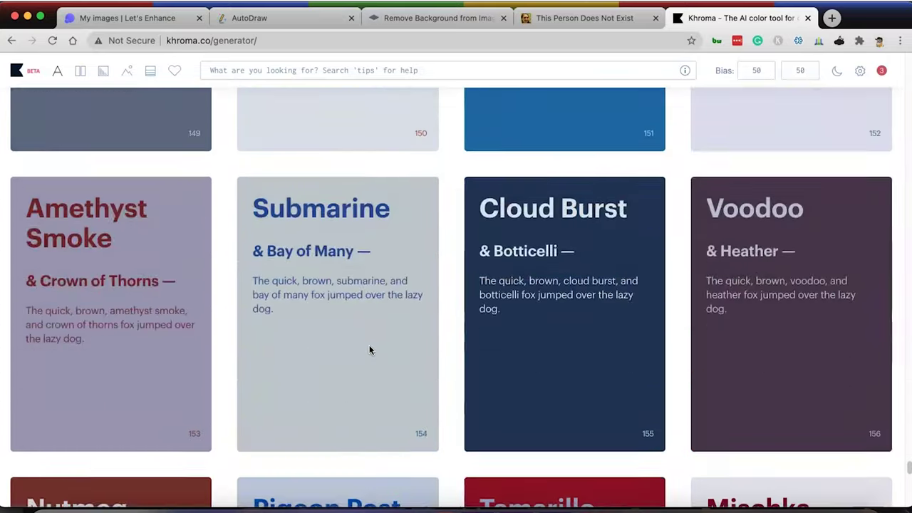
pyautogui.scroll(-4, 370, 349)
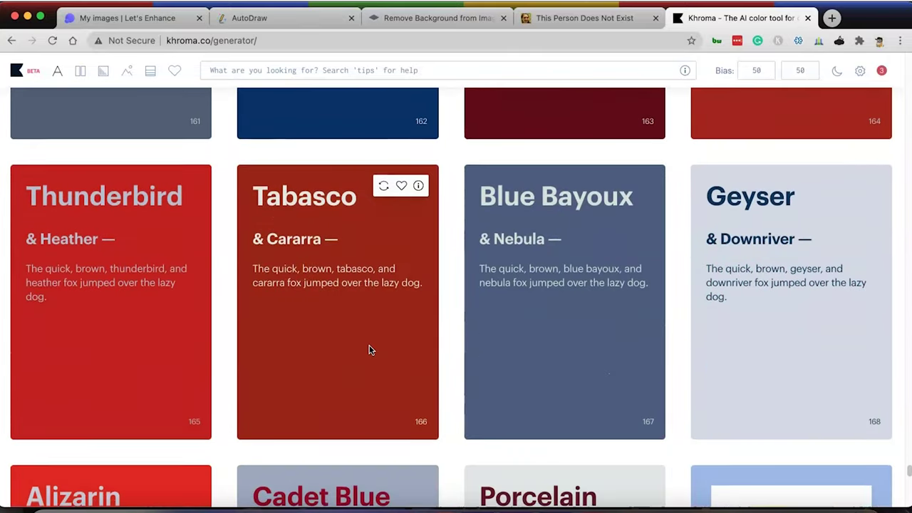
pyautogui.scroll(18, 369, 349)
pyautogui.scroll(20, 369, 349)
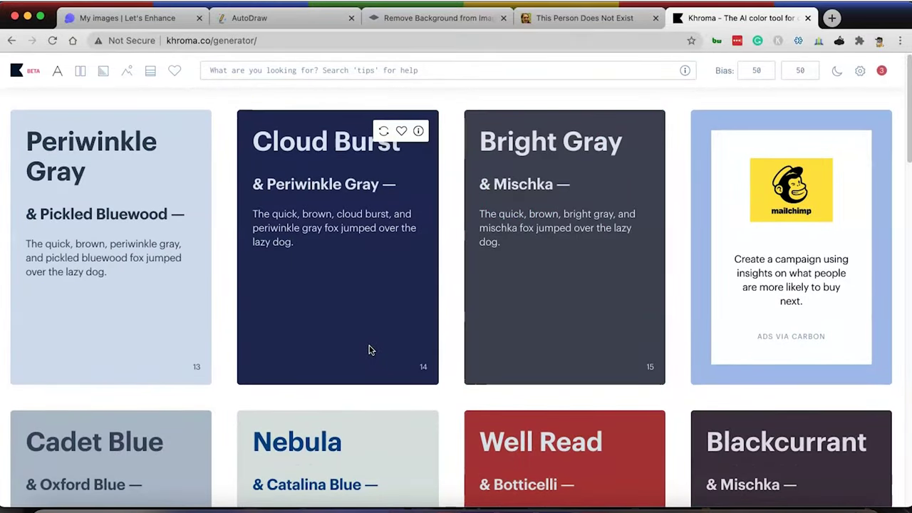
# Flip through the Let's Enhance, AutoDraw, remove.bg and This Person Does Not Exist tabs
pyautogui.click(146, 26)
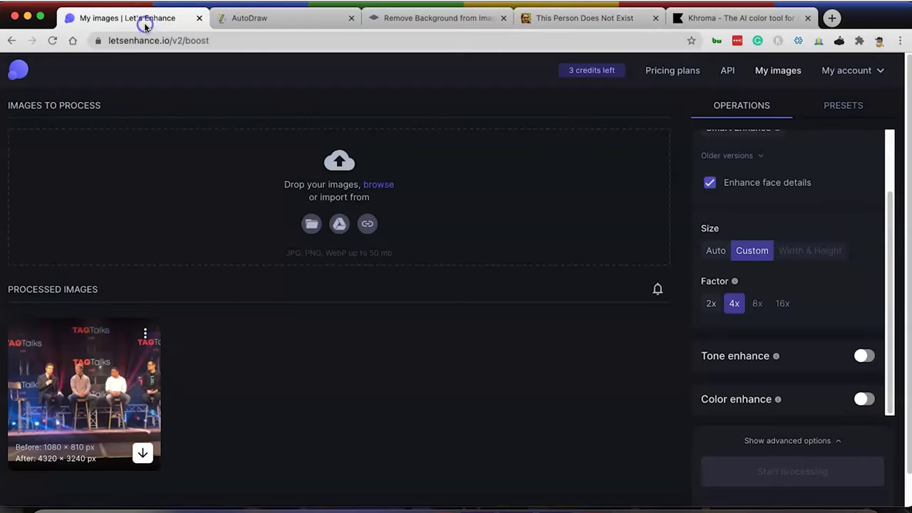
pyautogui.click(255, 20)
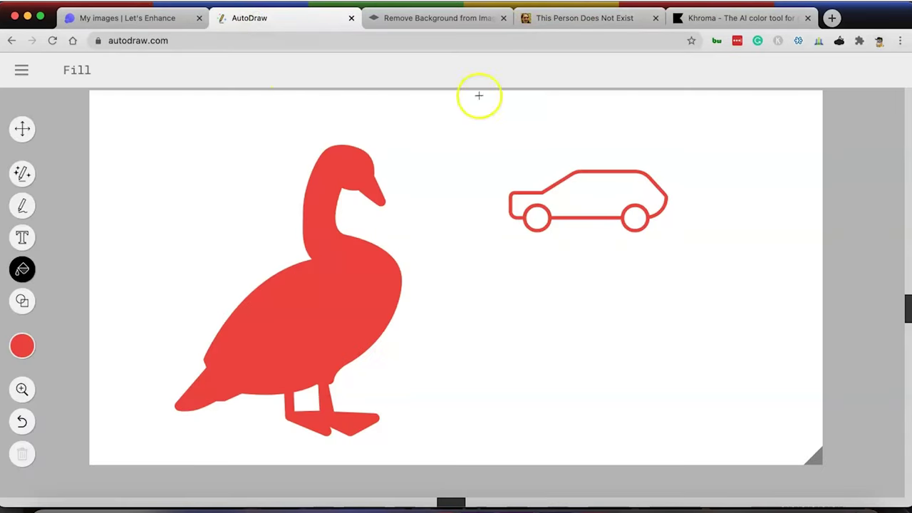
pyautogui.click(406, 17)
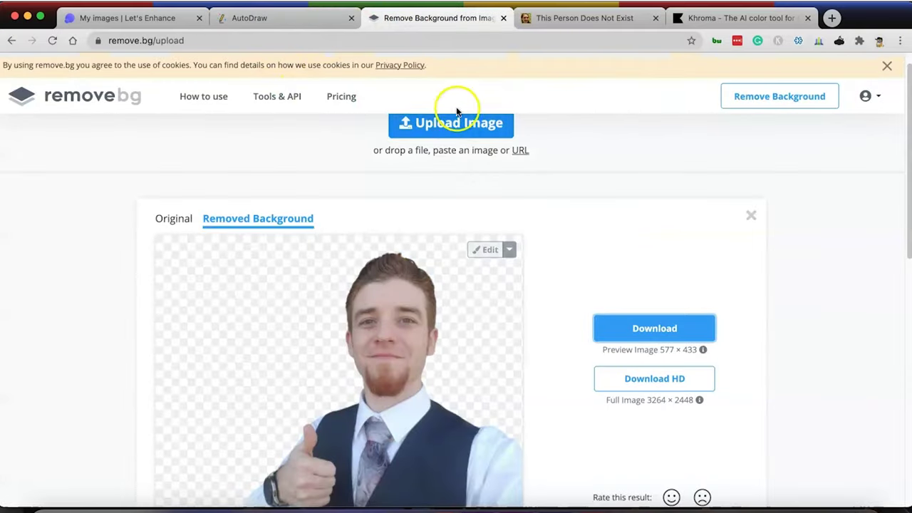
pyautogui.click(569, 20)
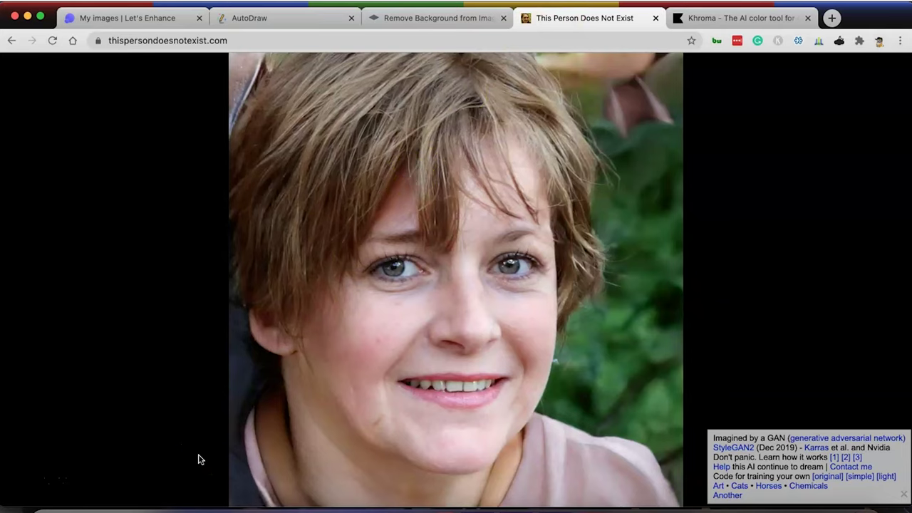
# Bring the deepart.io window forward via Mission Control, minimize it, and return to Khroma
pyautogui.hotkey('ctrl', 'Up')
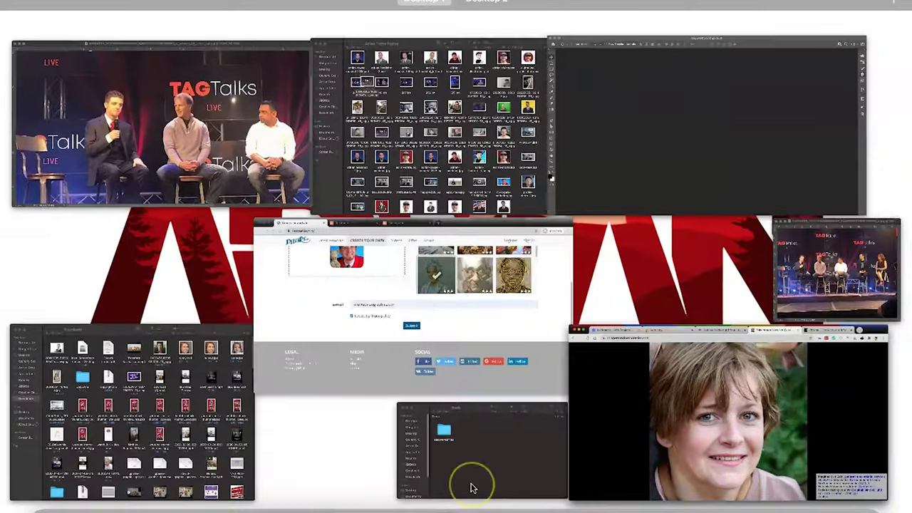
pyautogui.click(378, 306)
pyautogui.click(138, 38)
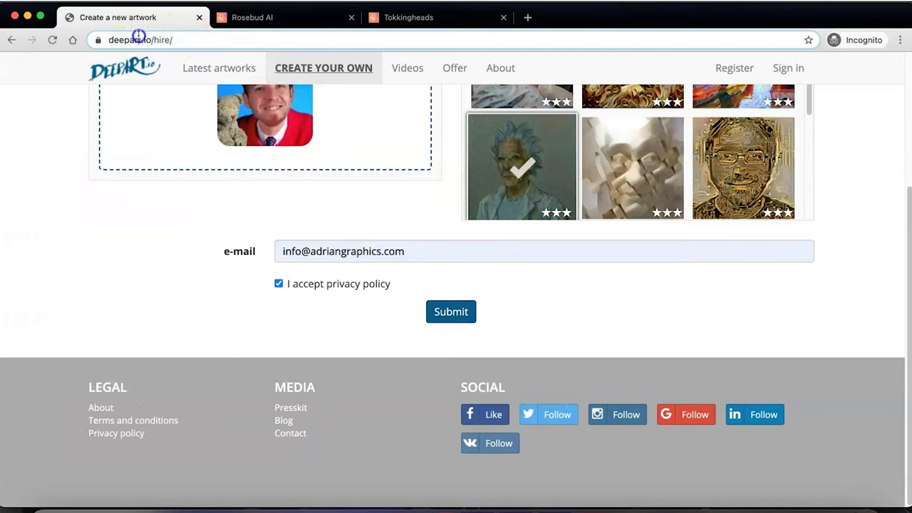
pyautogui.click(251, 45)
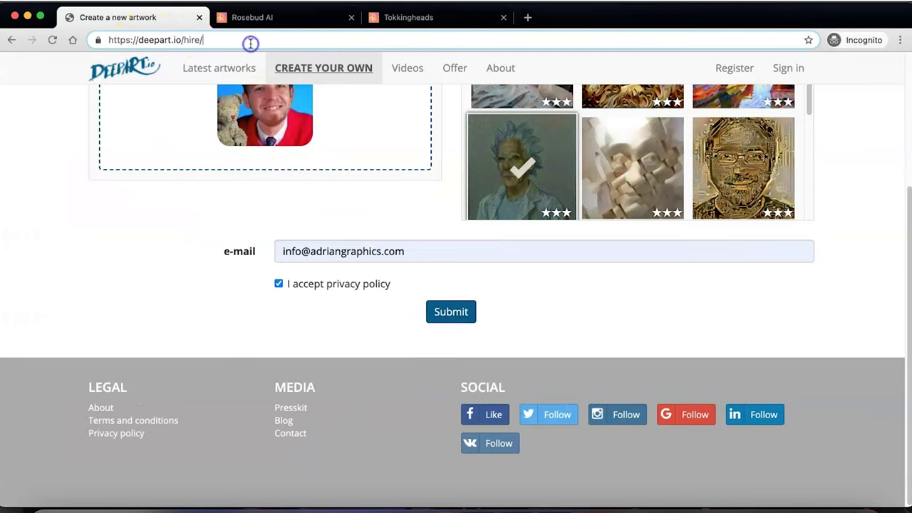
pyautogui.click(27, 17)
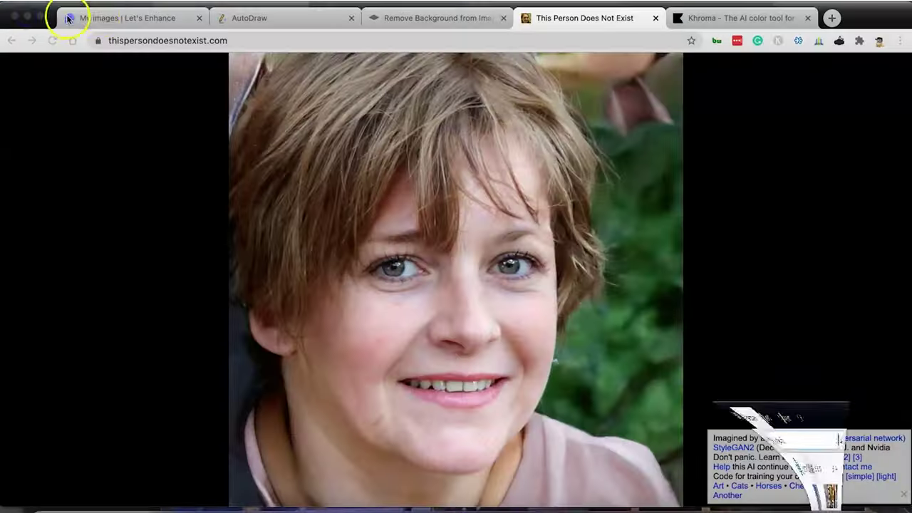
pyautogui.click(704, 21)
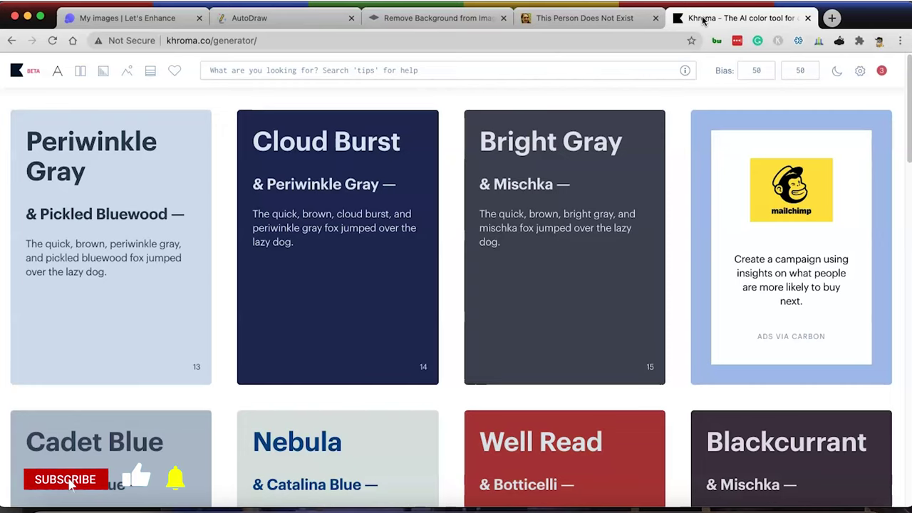
# Inspect the Cloud Burst & Periwinkle Gray card in the Khroma generator
pyautogui.moveTo(350, 204)
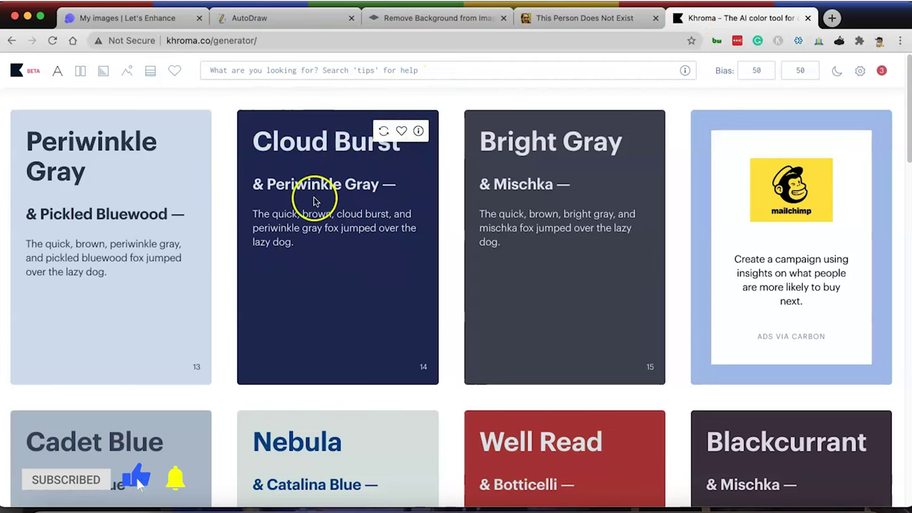